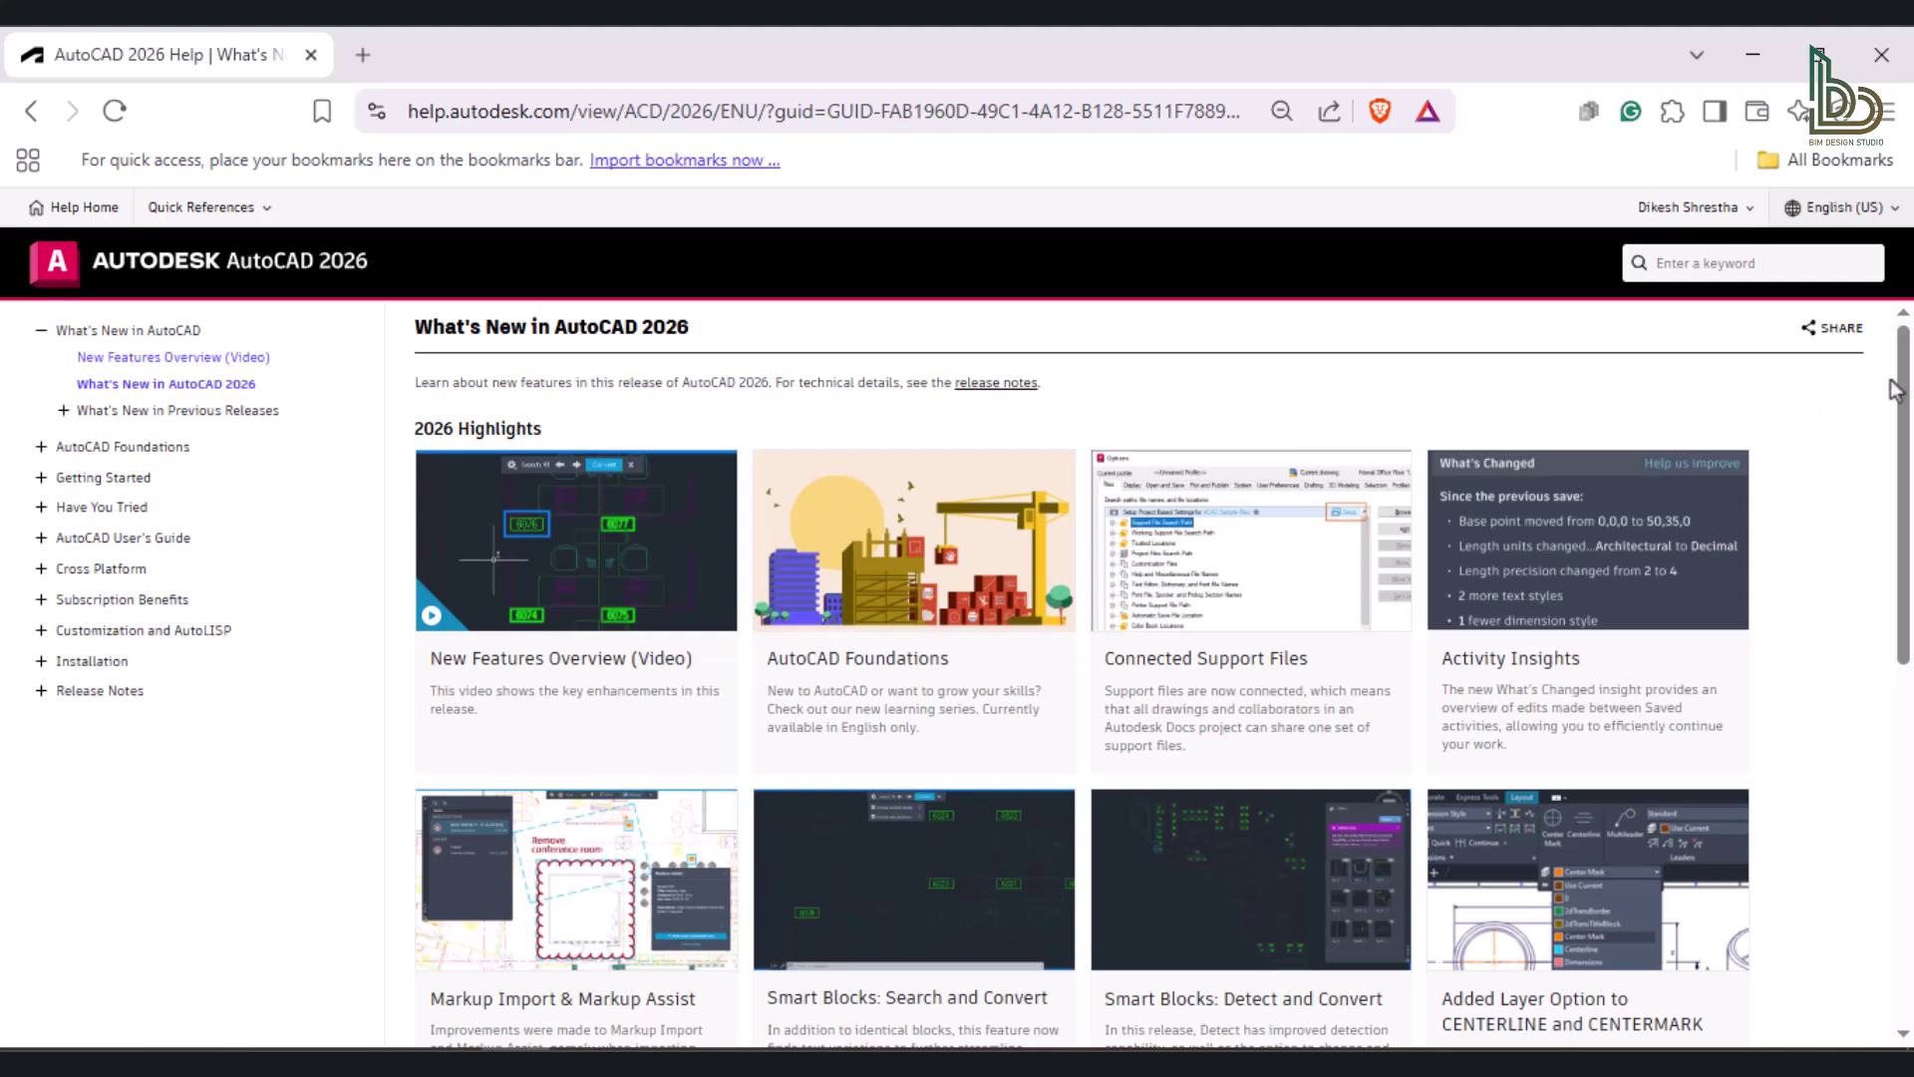
Open the 2A. Architectural Design: House Deck tutorial under AutoCAD Foundations > Take Your First Steps into AutoCAD.
left_click_drag(1904, 387, 1911, 748)
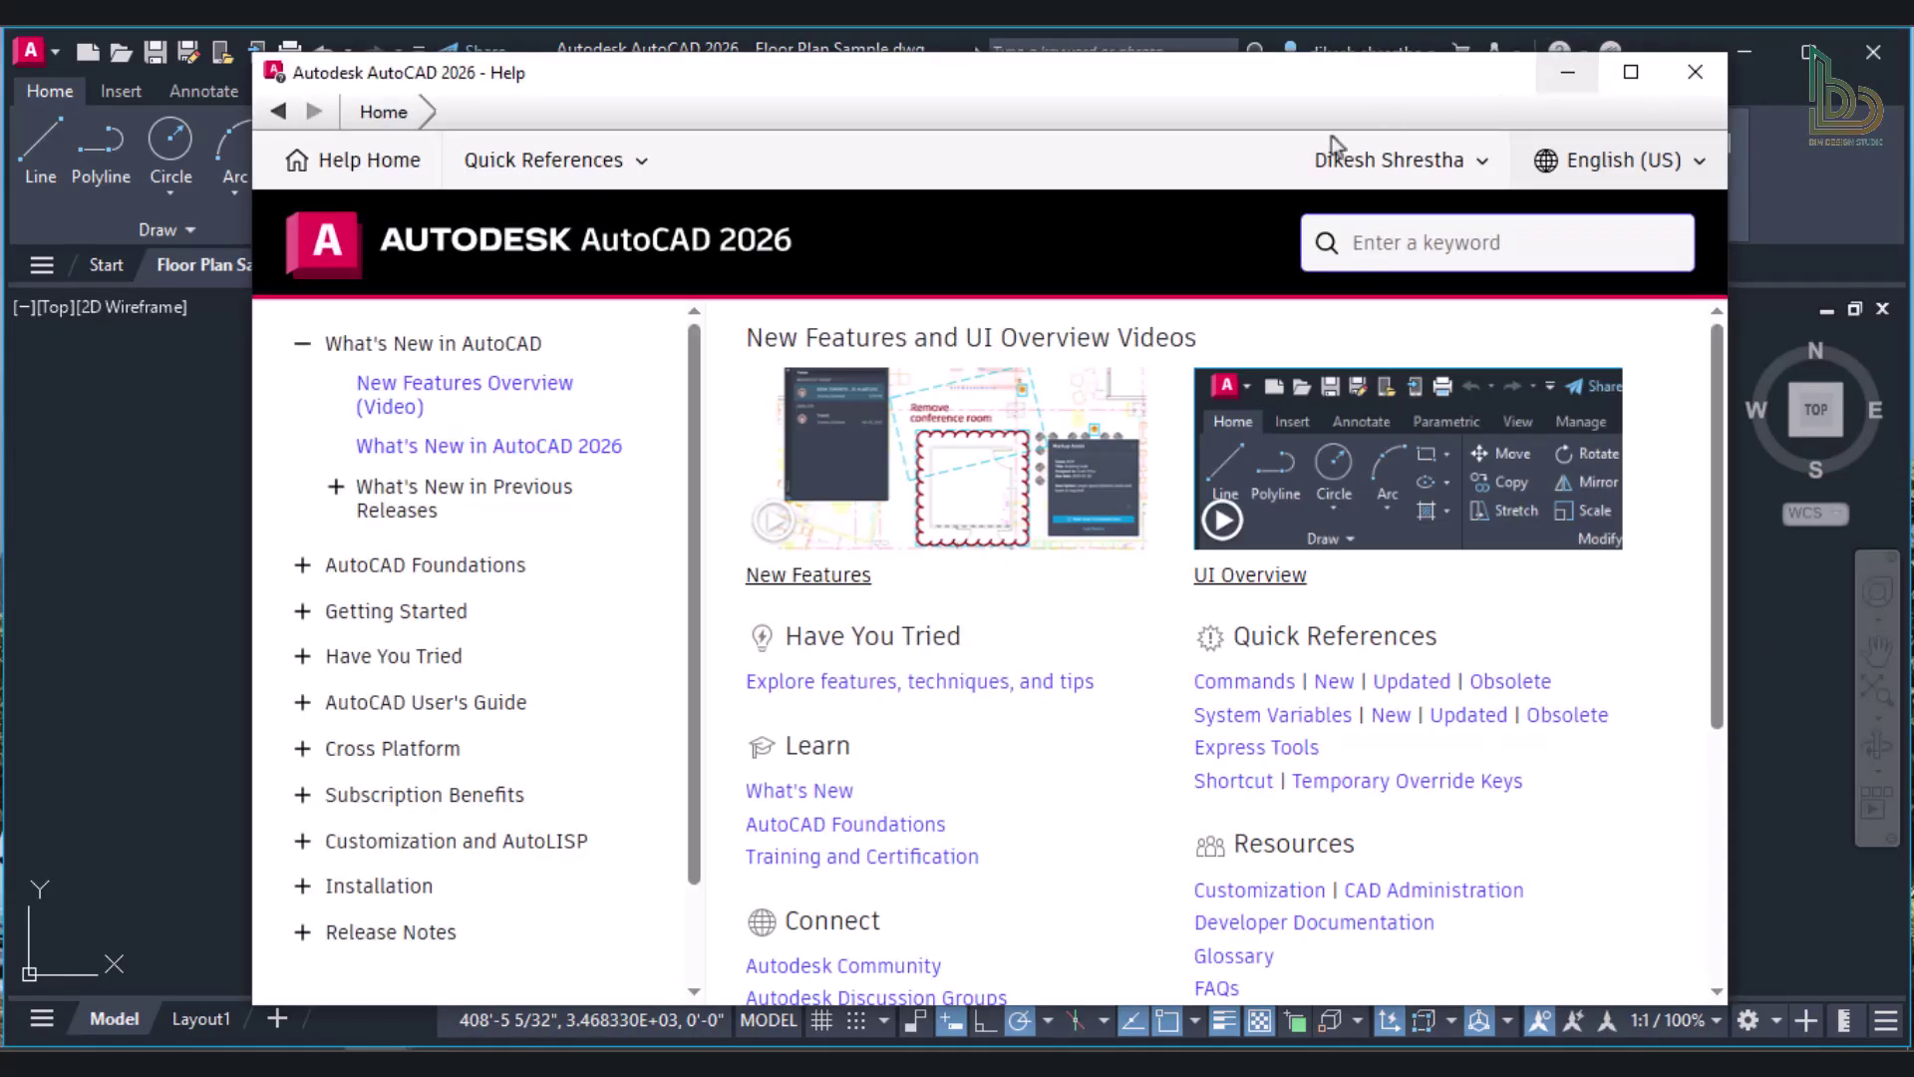
left_click(895, 827)
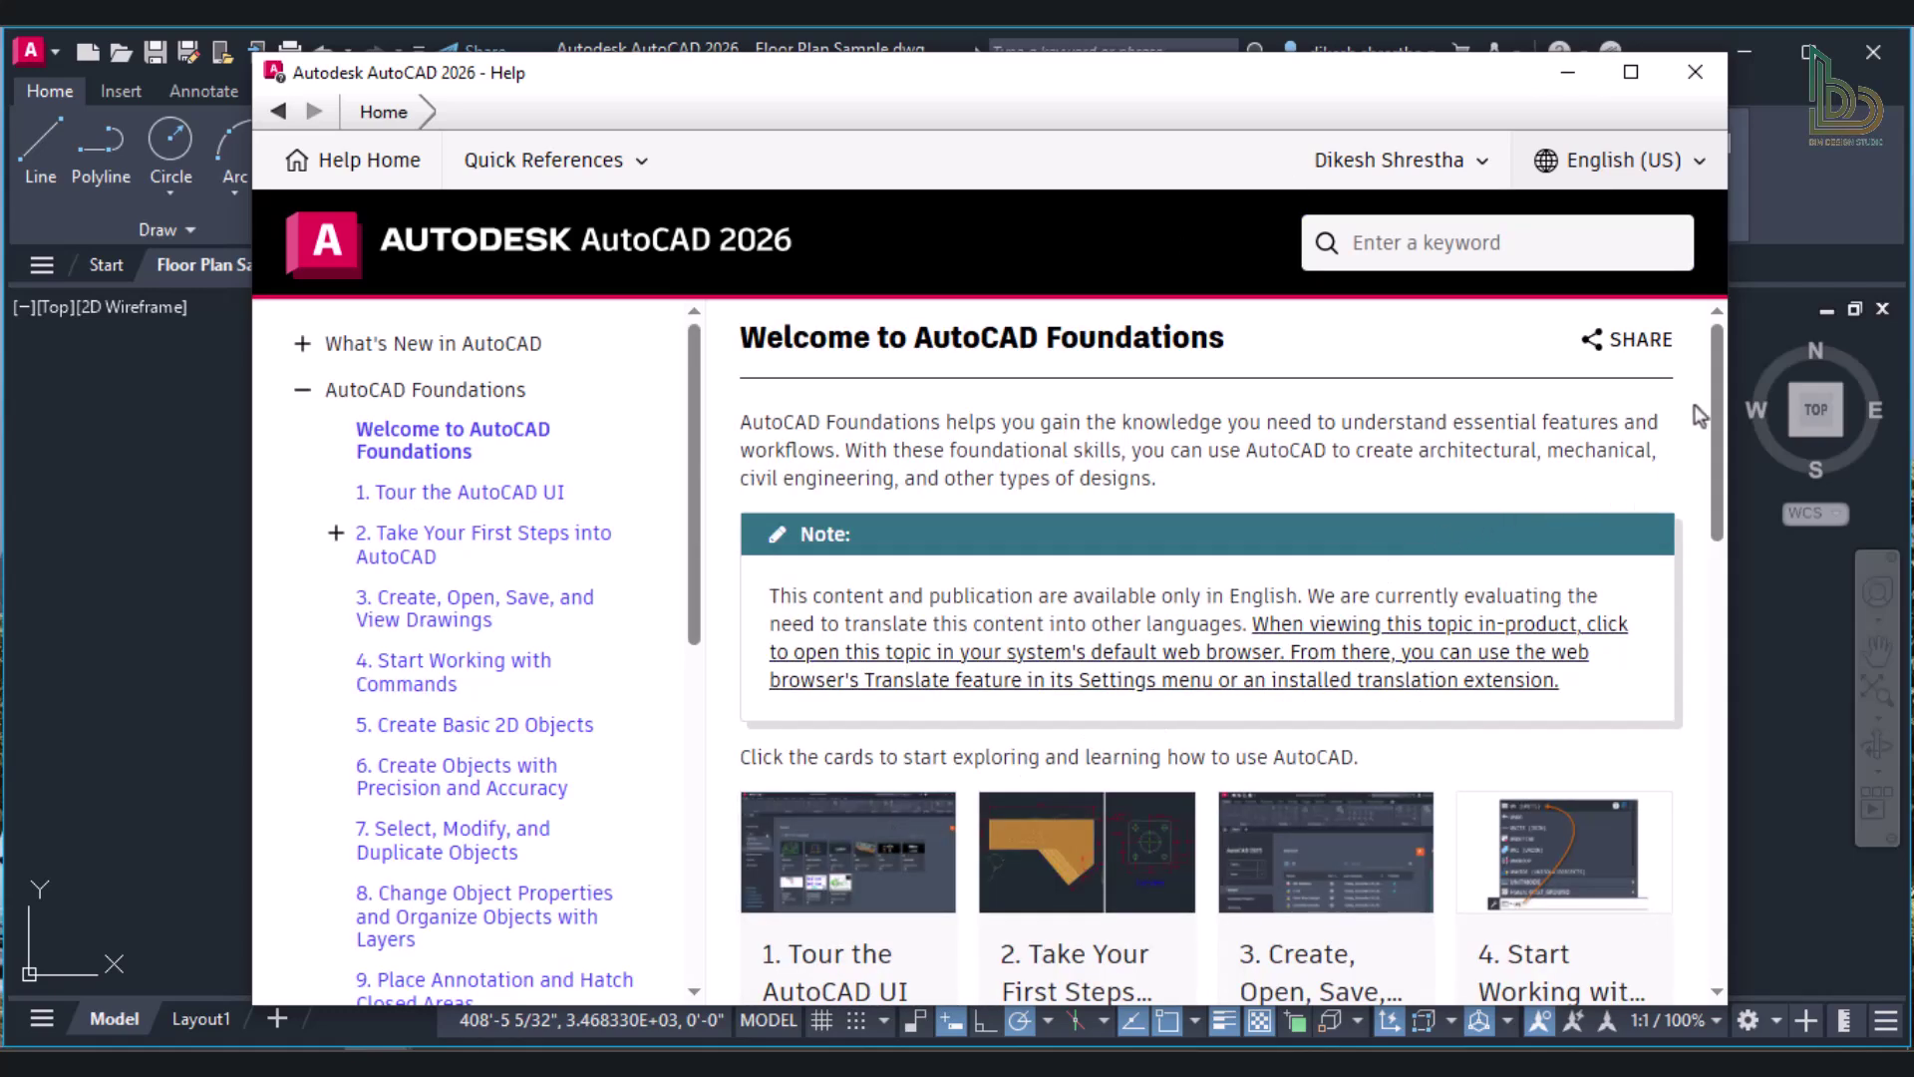
left_click_drag(1711, 403, 1705, 813)
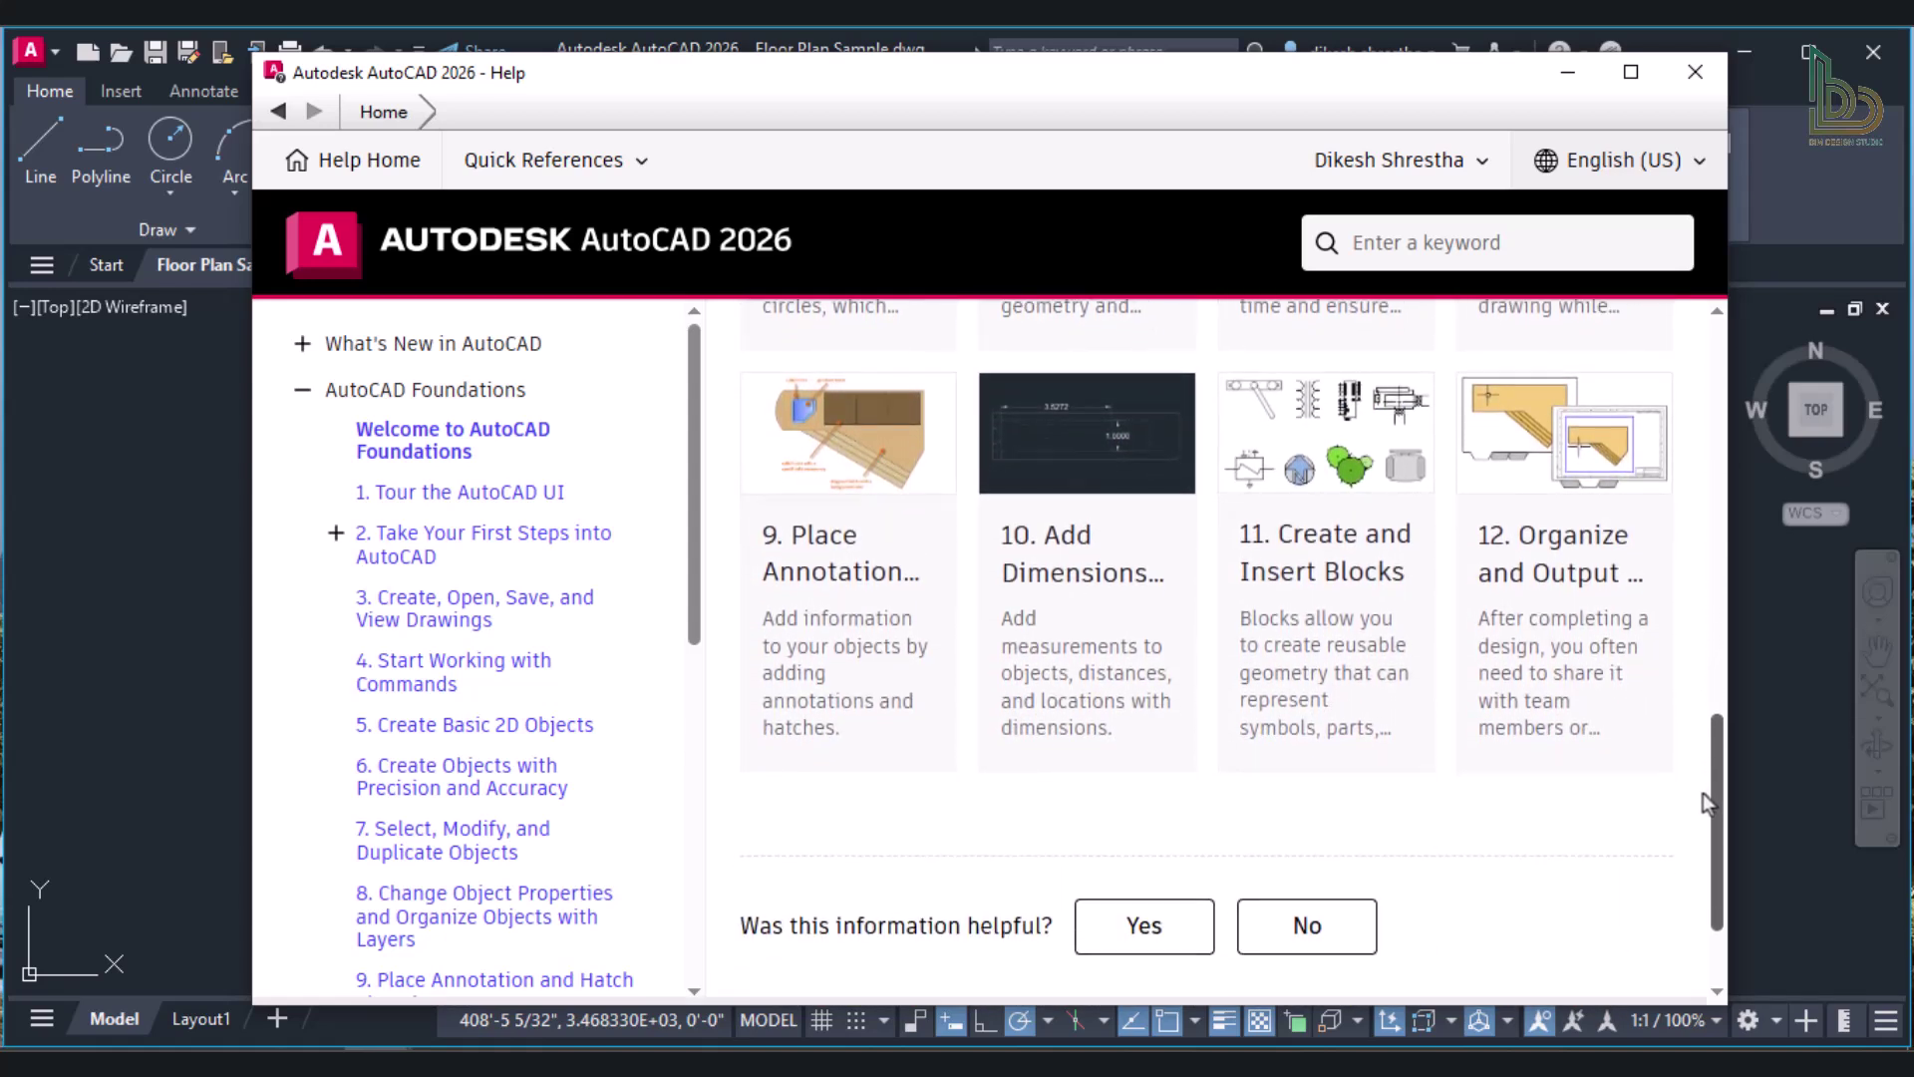
left_click(336, 535)
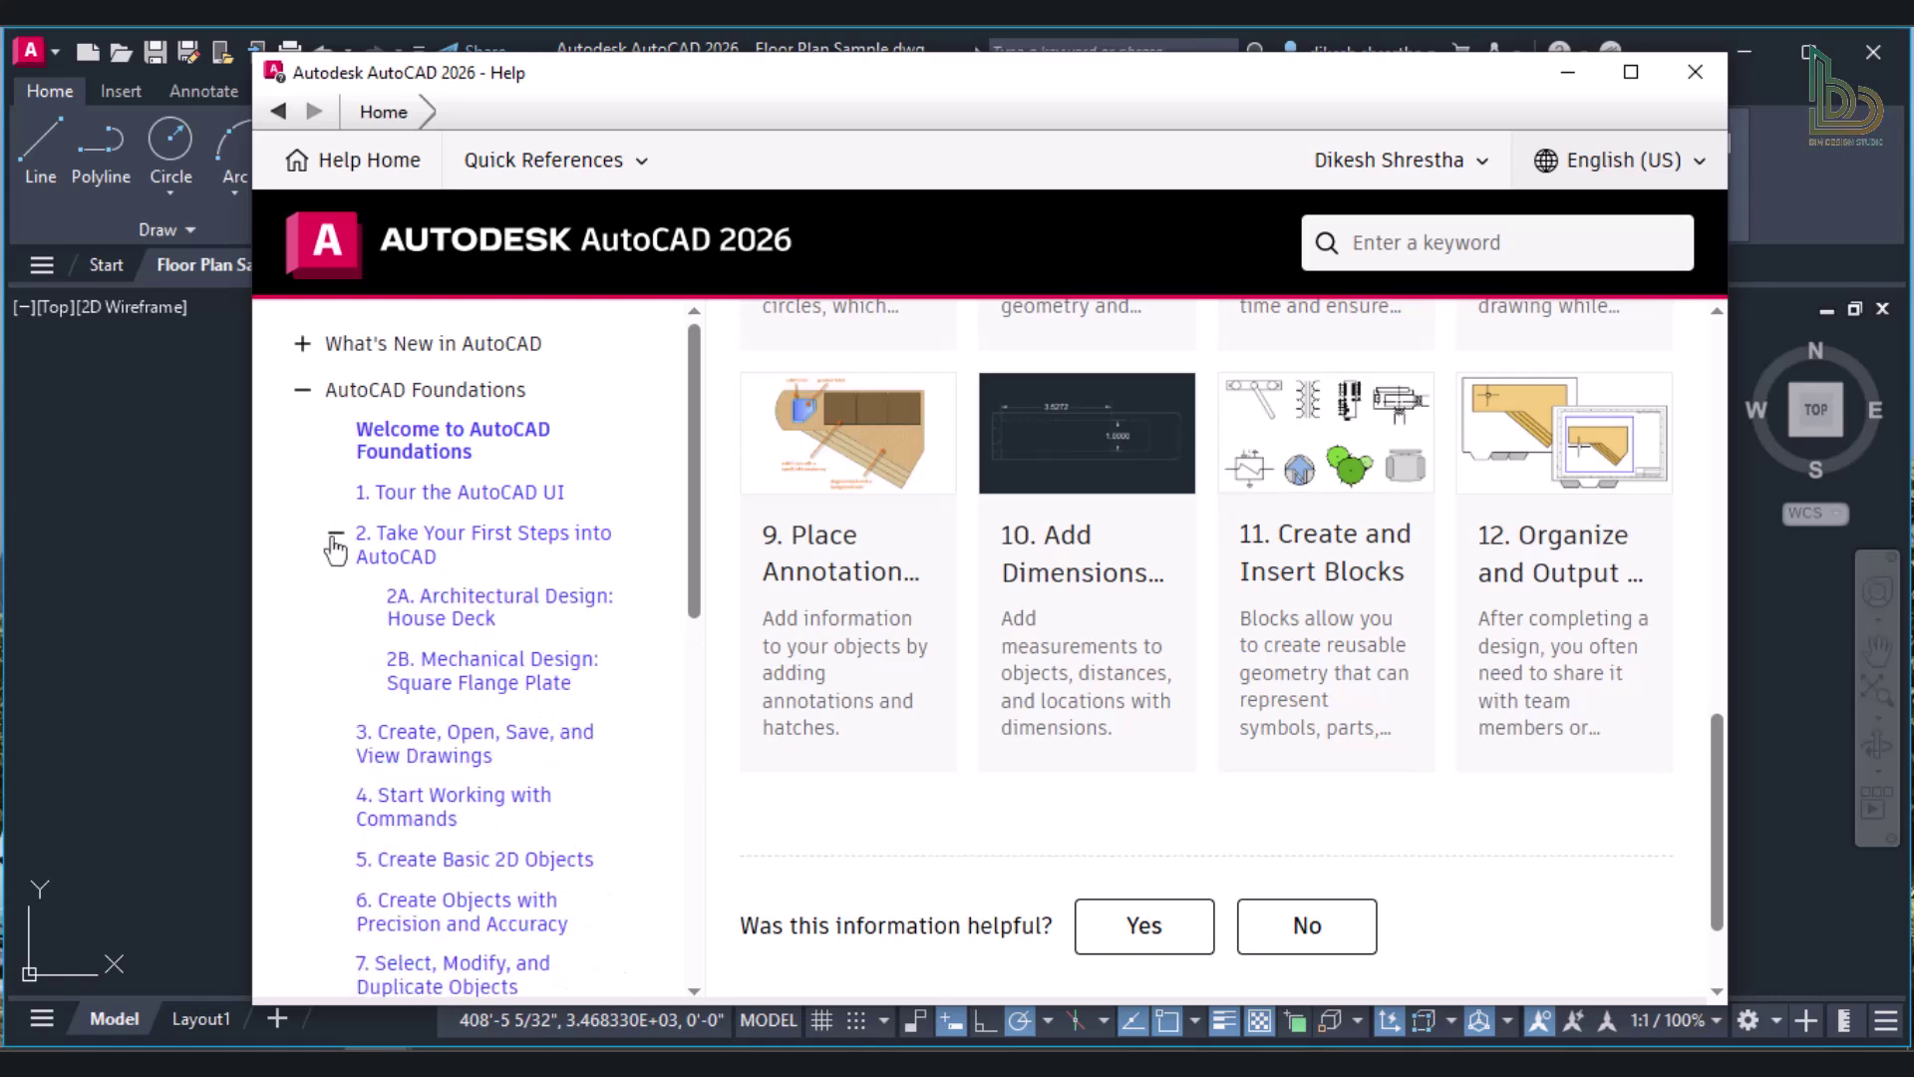
left_click(443, 622)
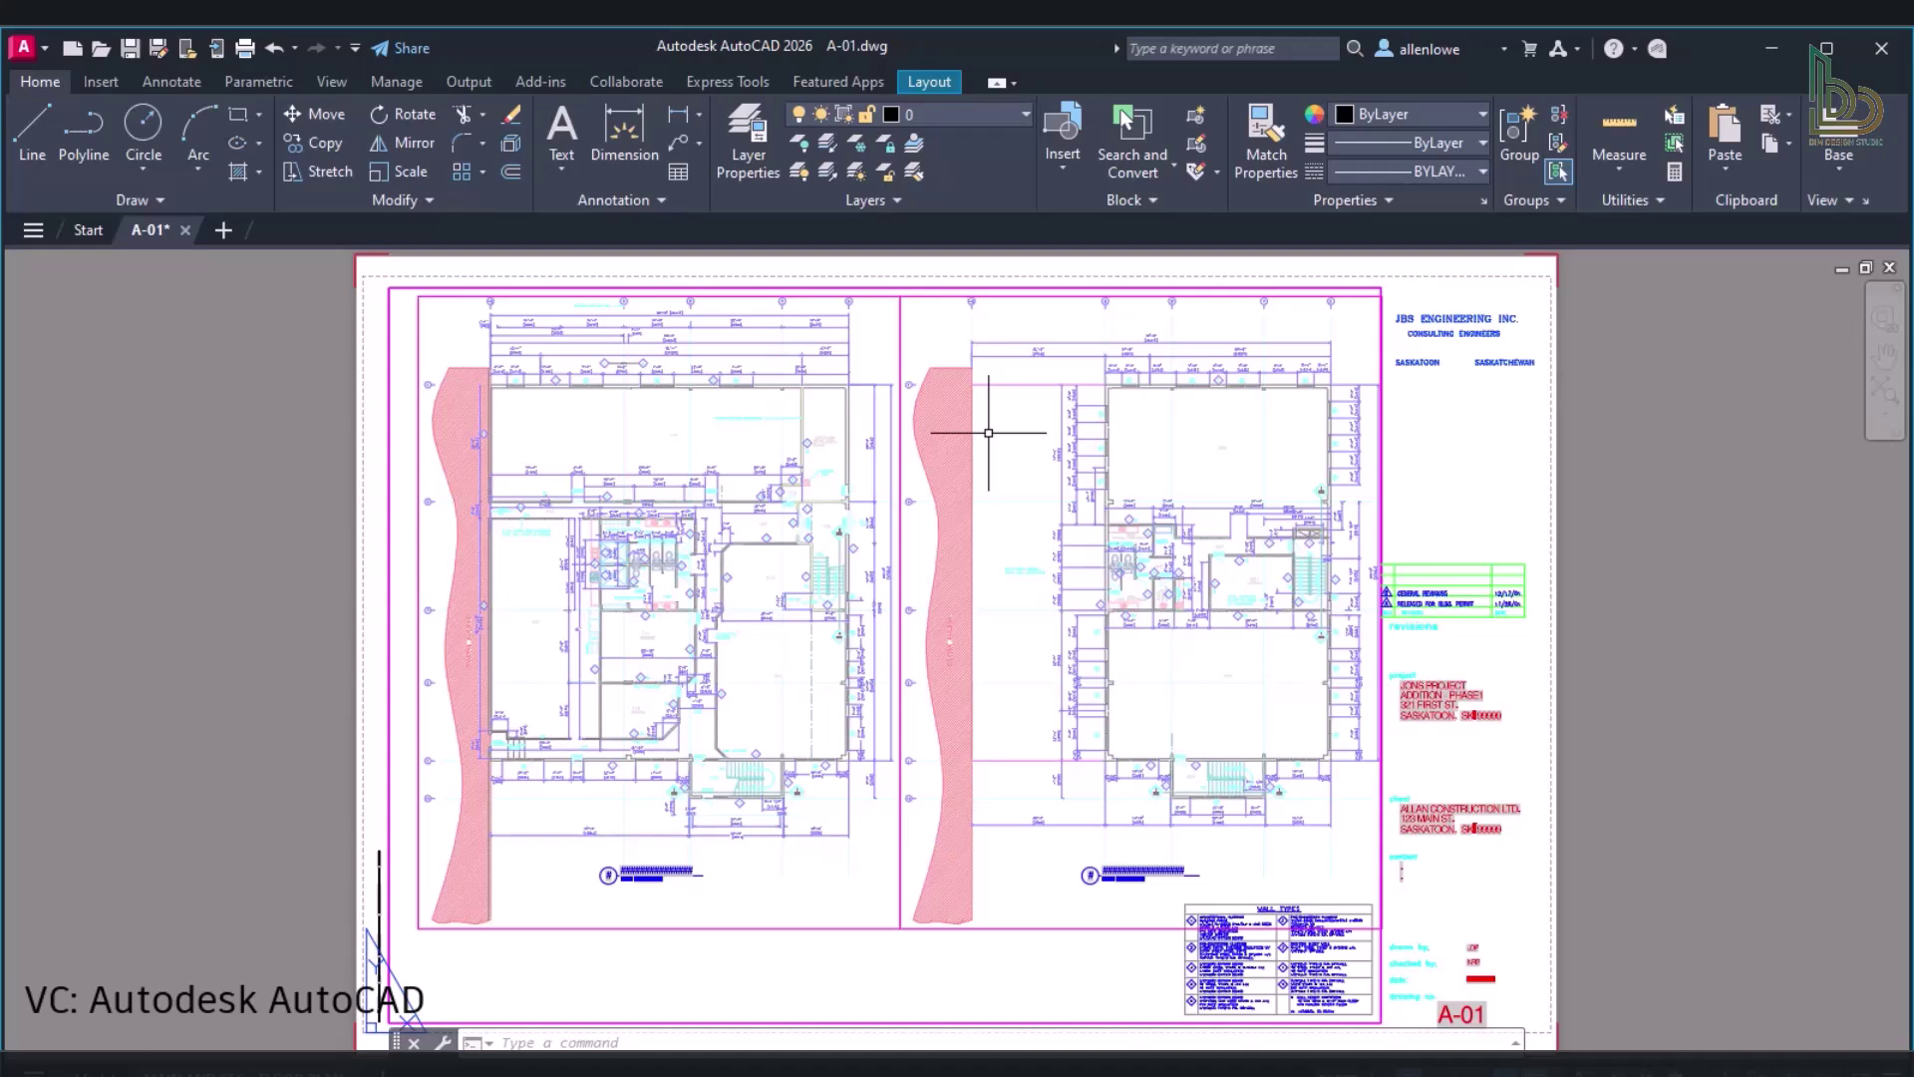
Using OP, set up project support files for IRD - New Addition and expand Support Files Search Paths.
type("OP")
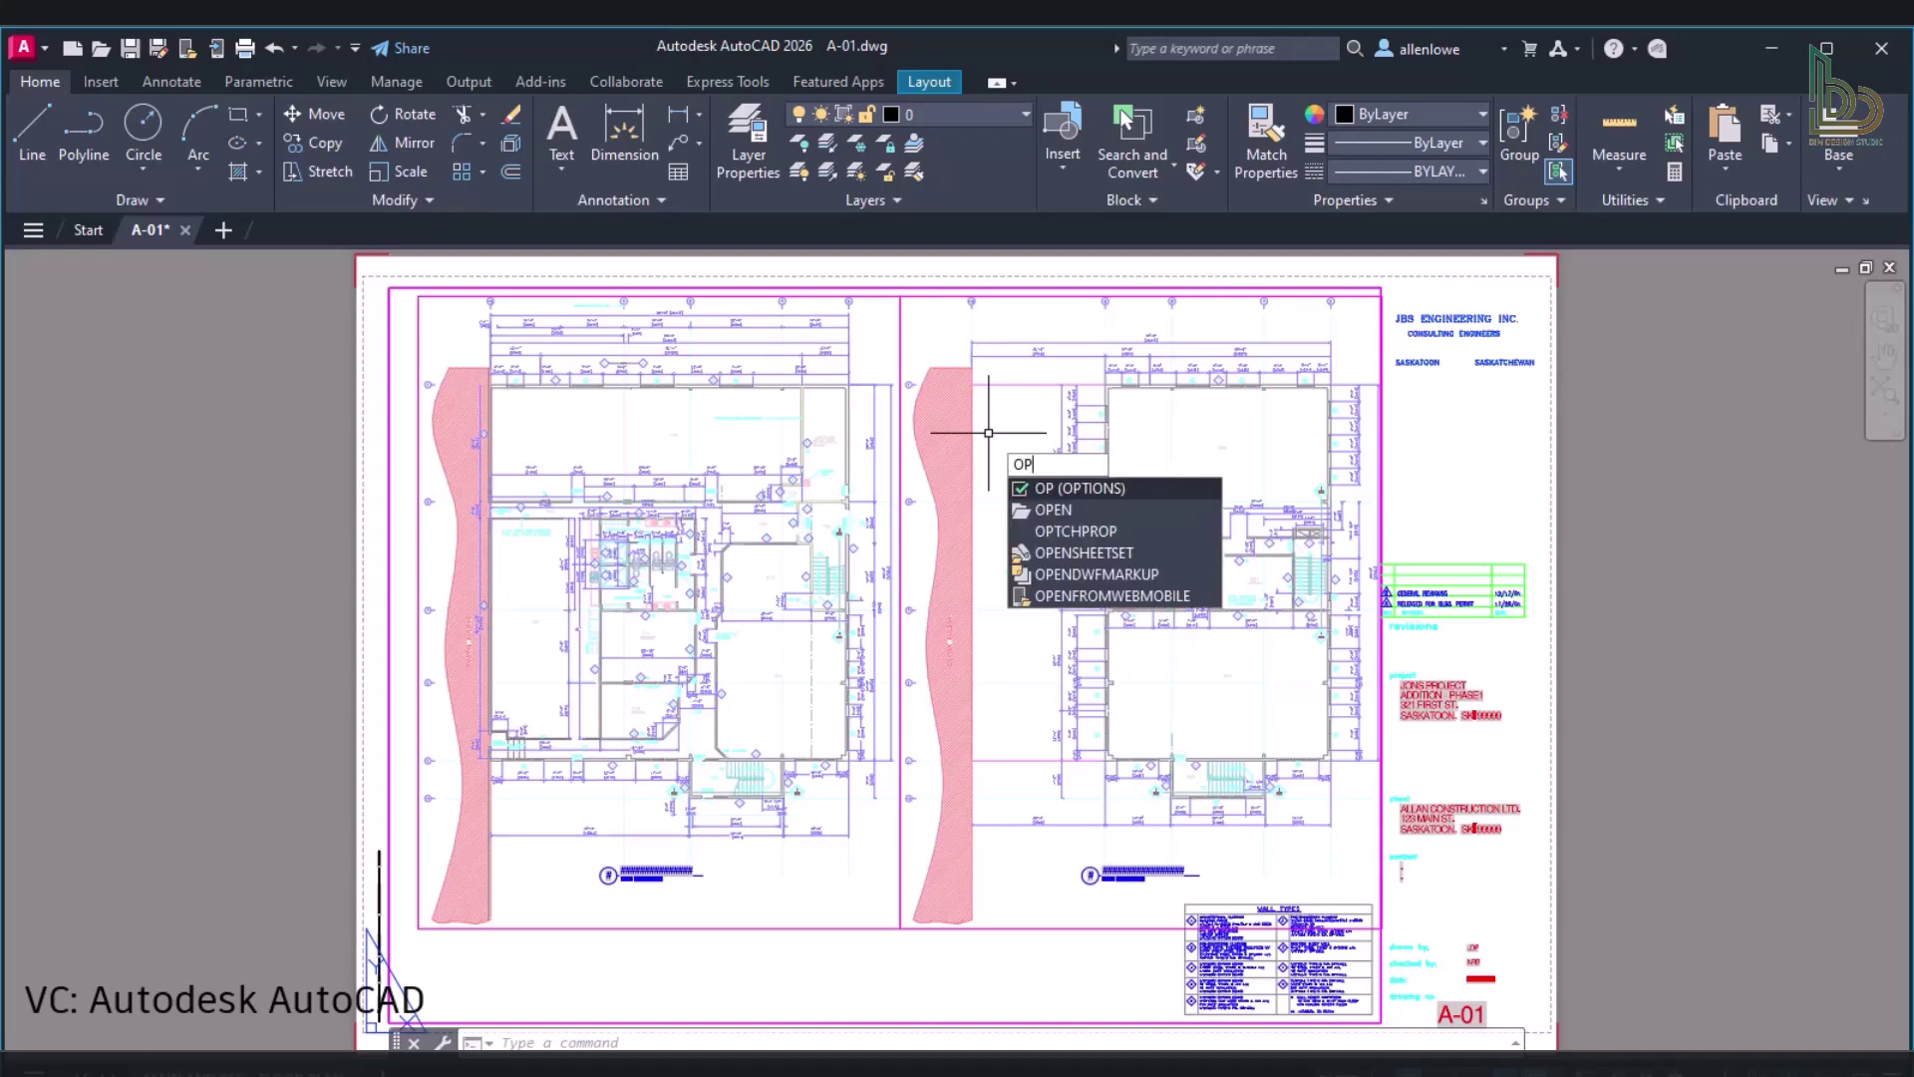
key("Return")
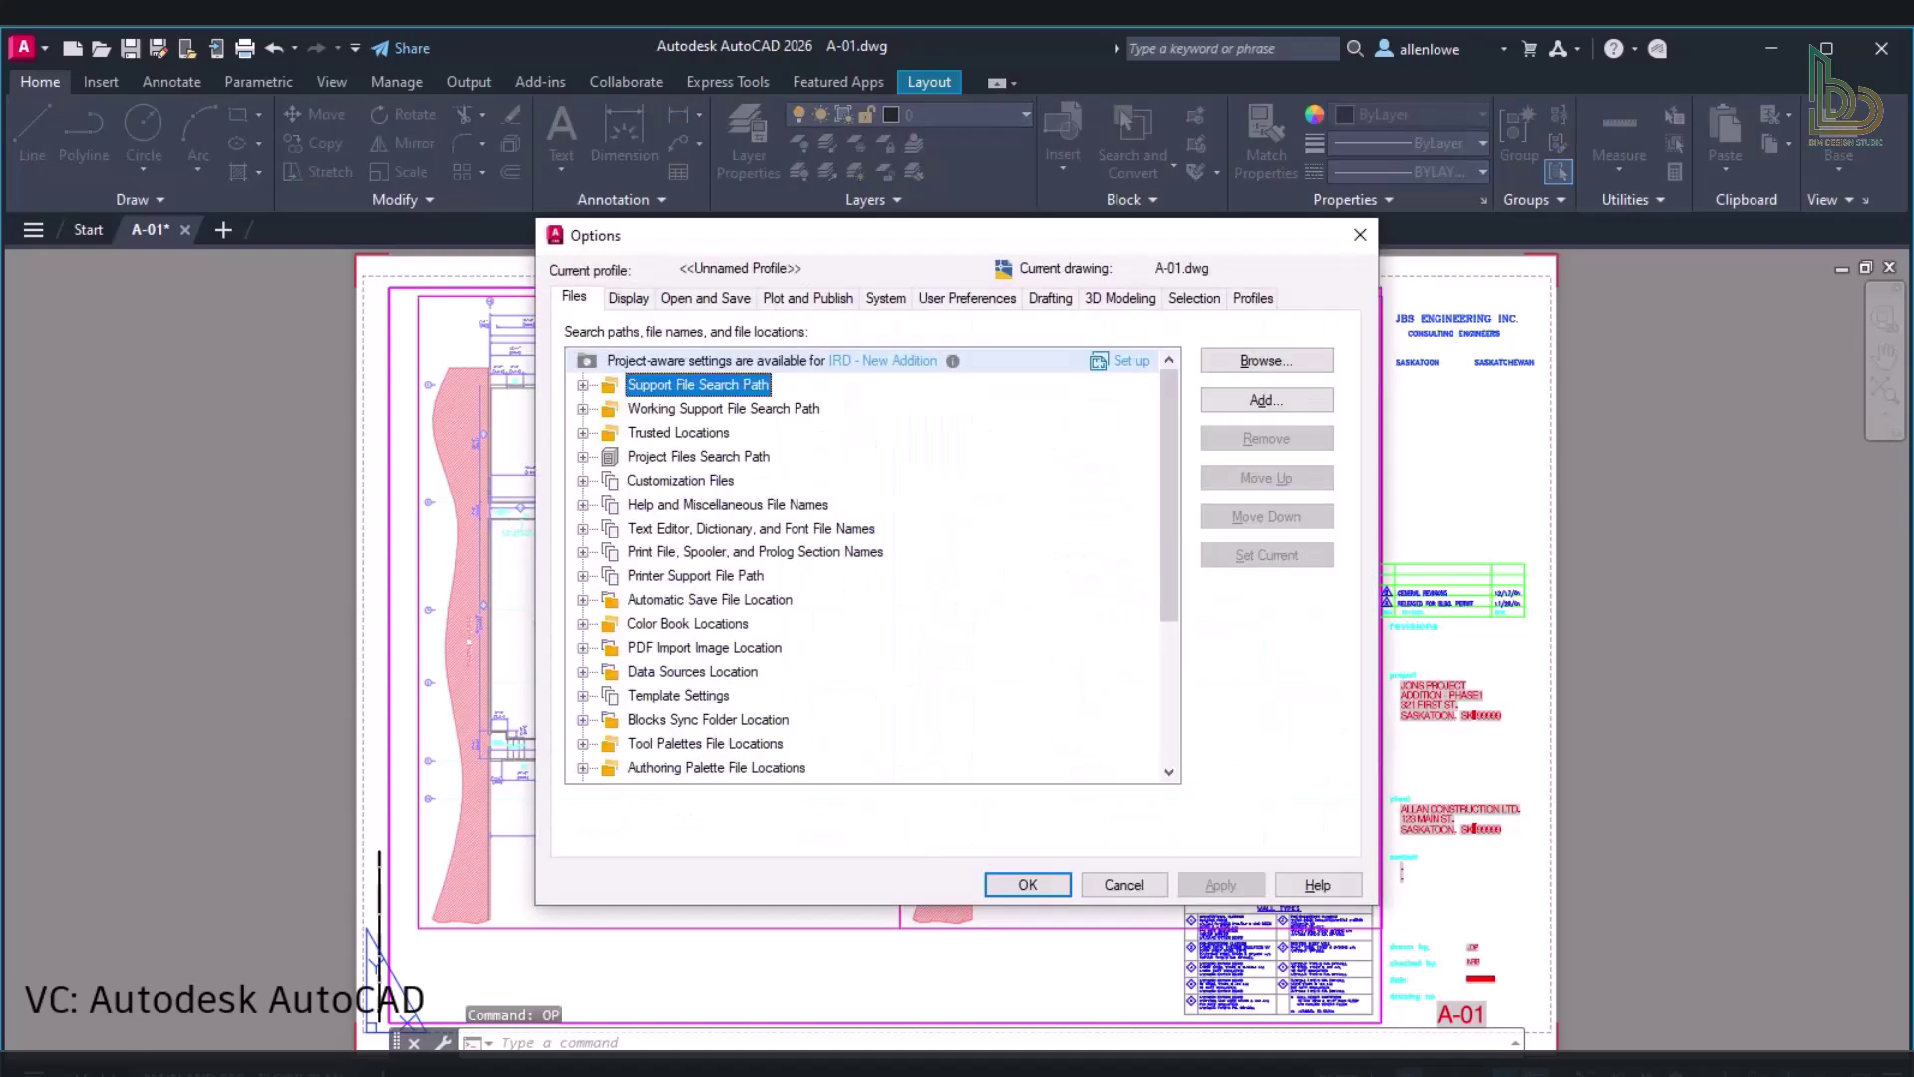
left_click(1121, 363)
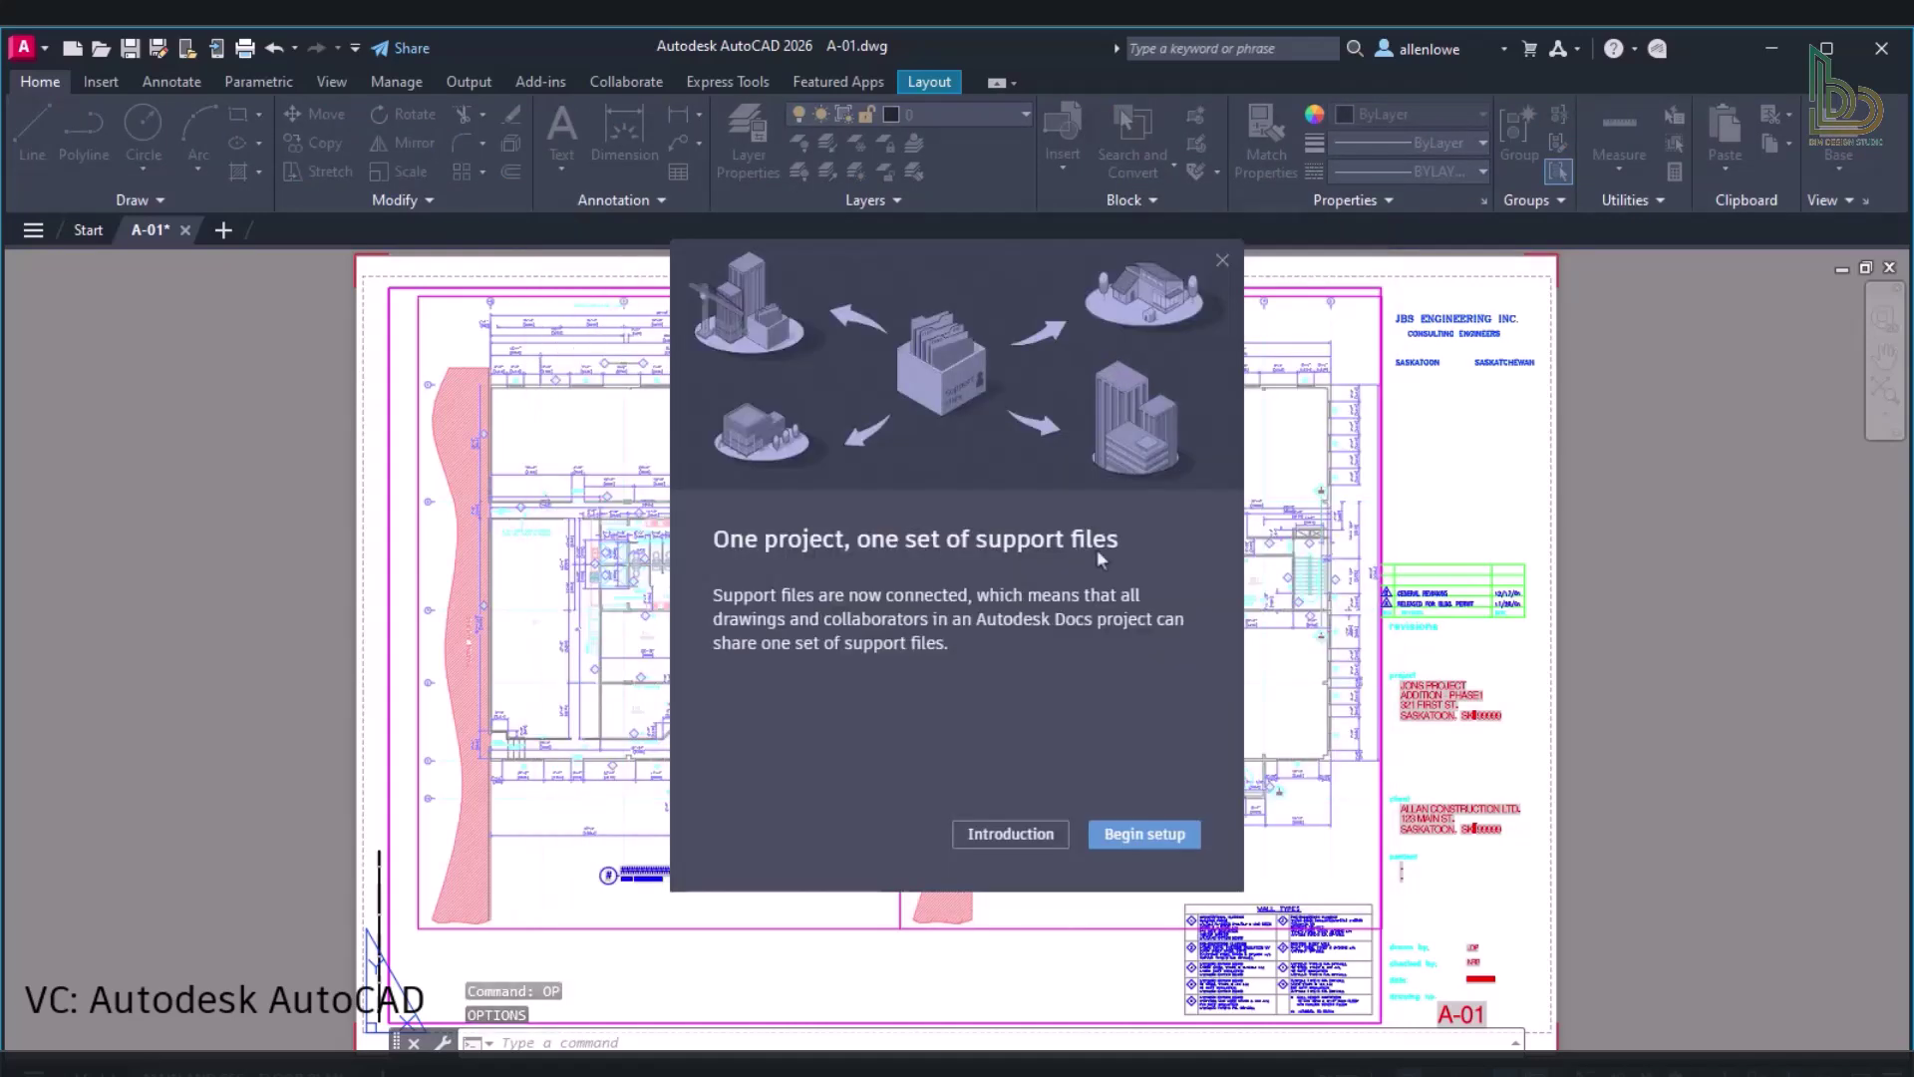
left_click(1140, 840)
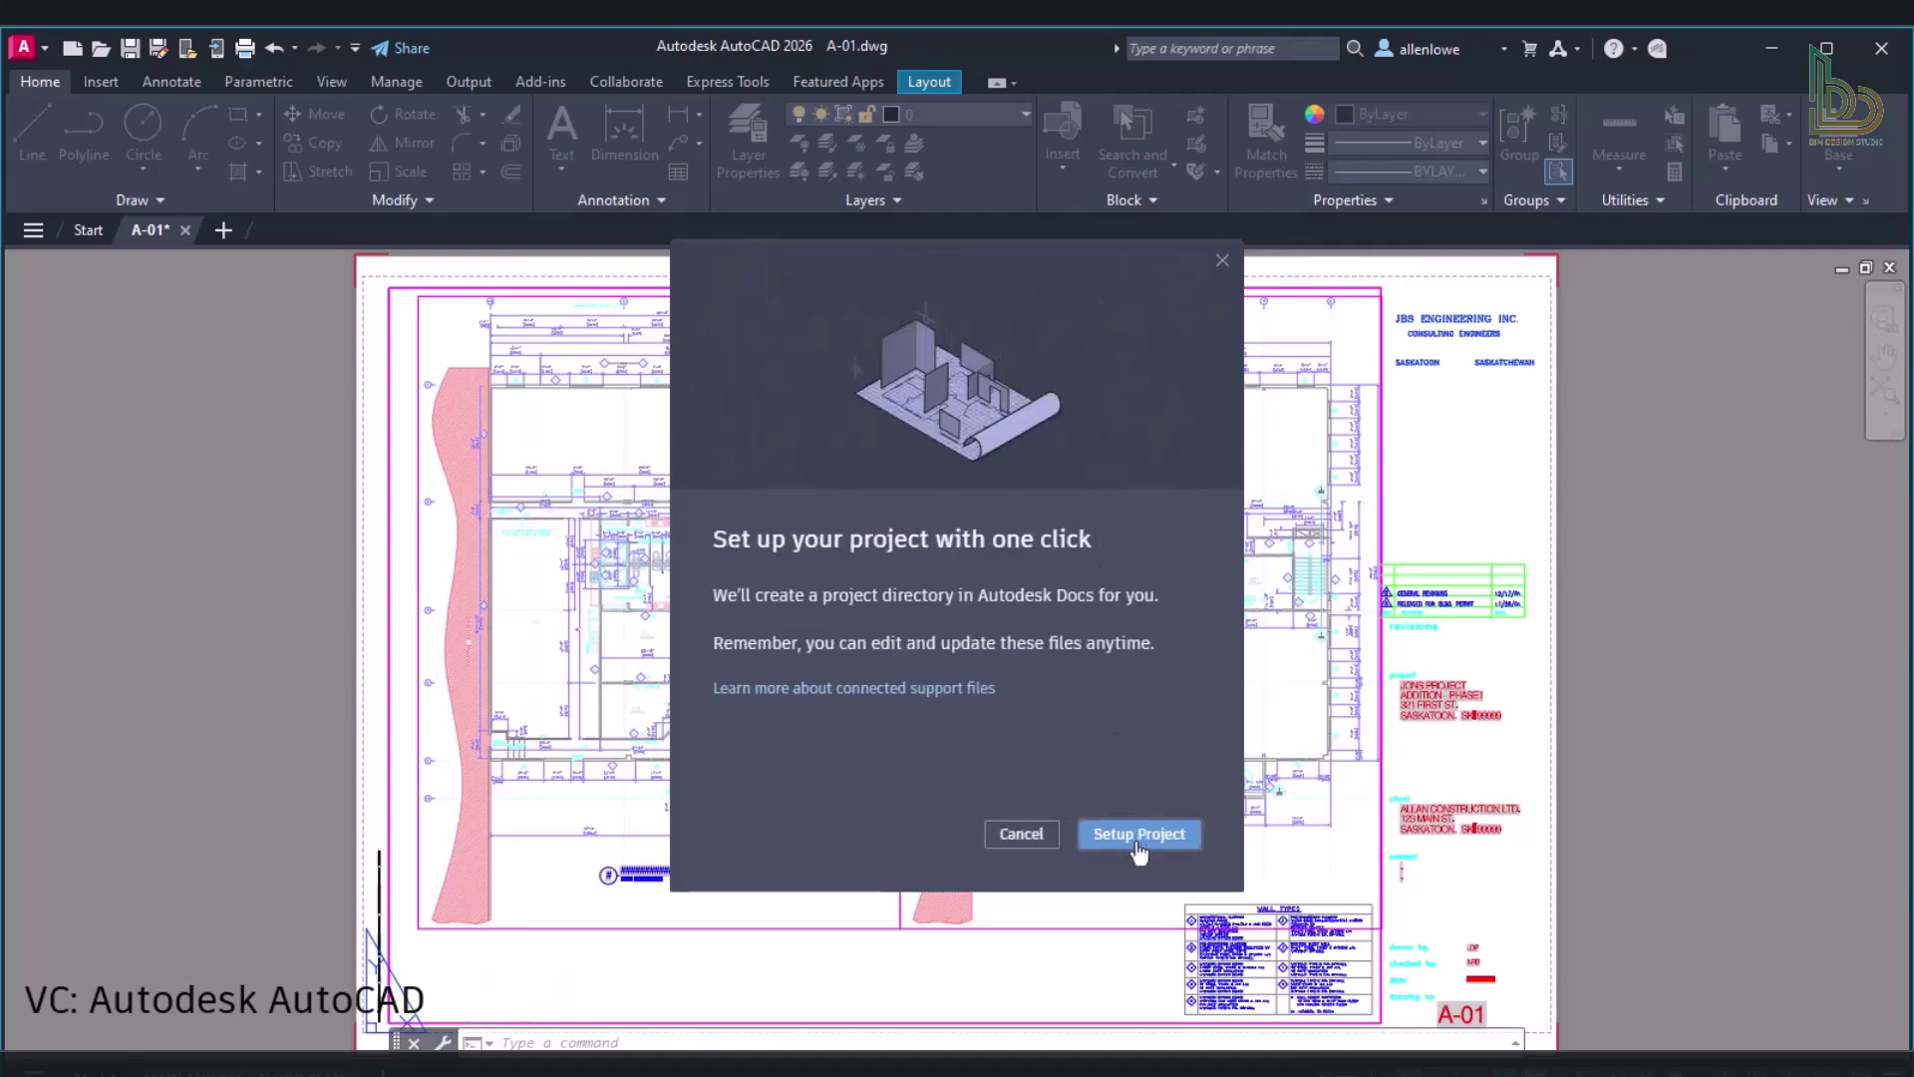
left_click(1138, 841)
left_click(1137, 841)
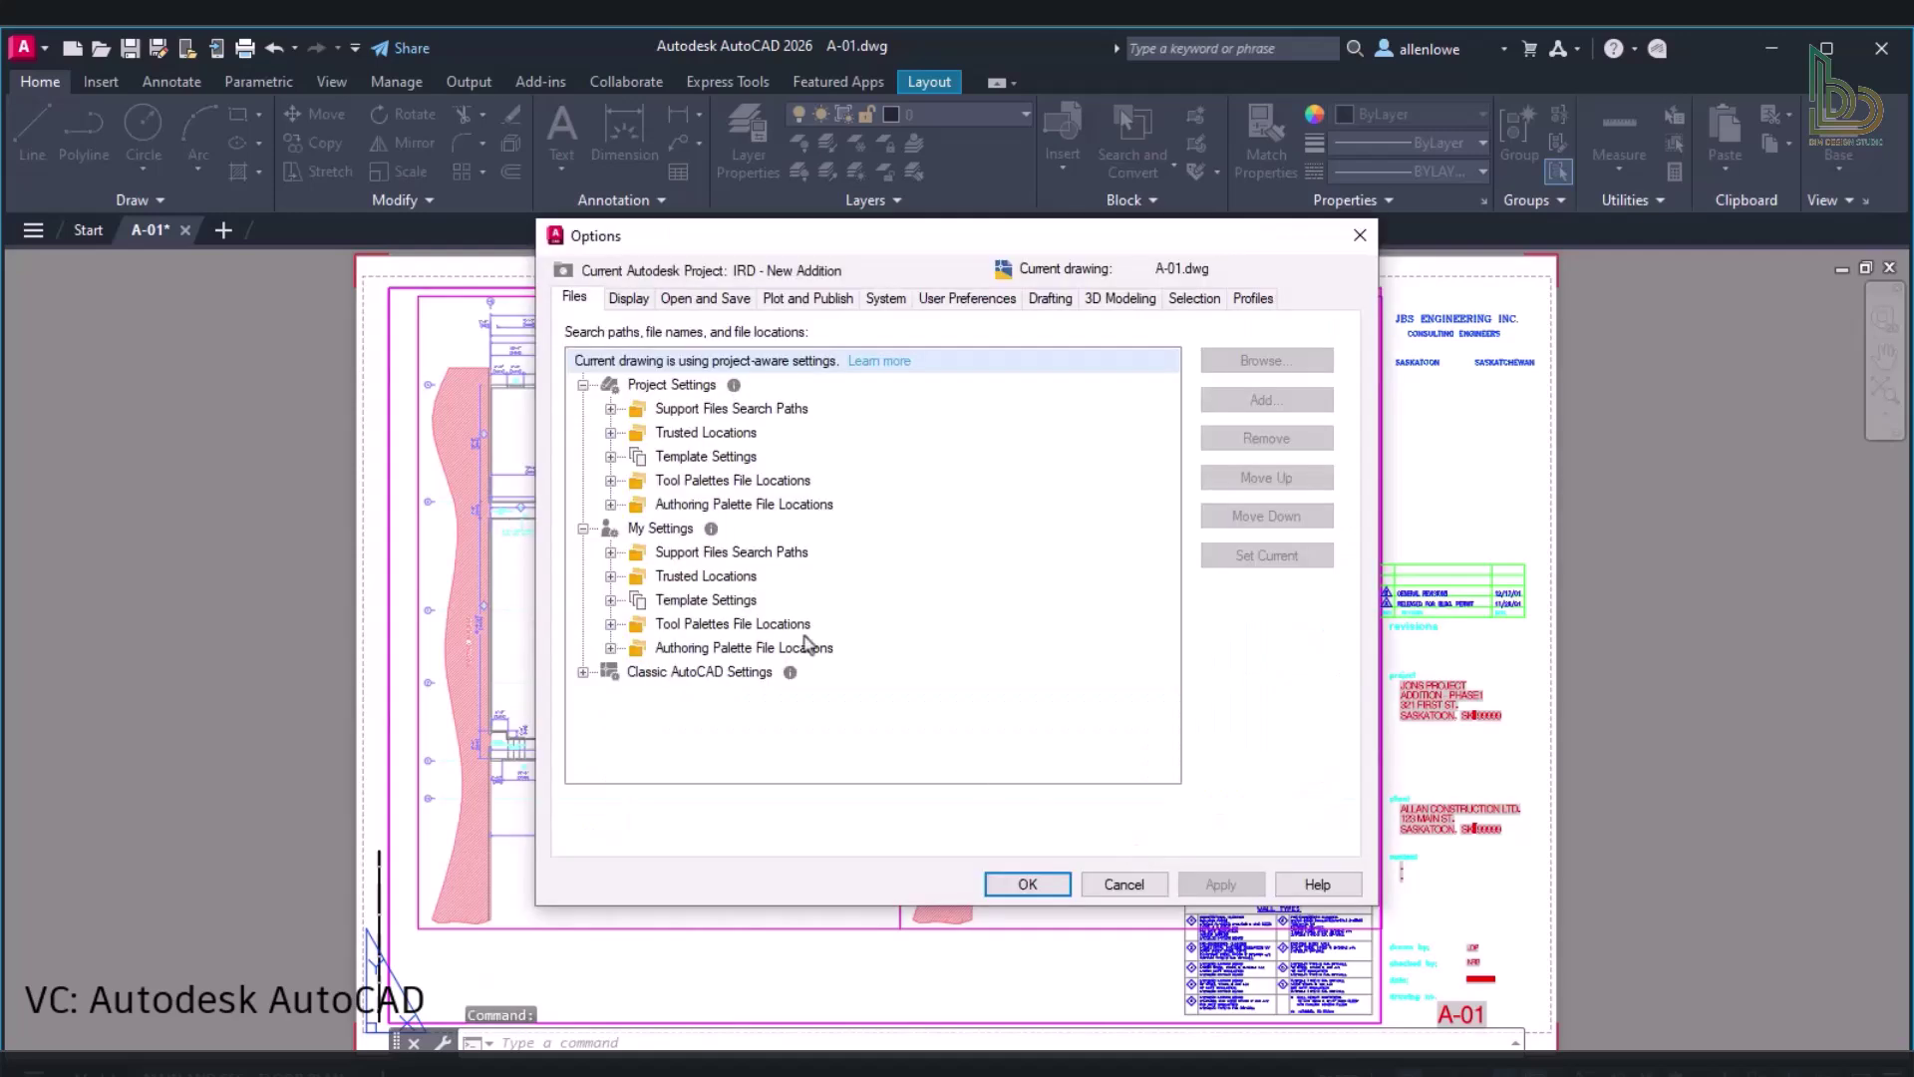
left_click(611, 409)
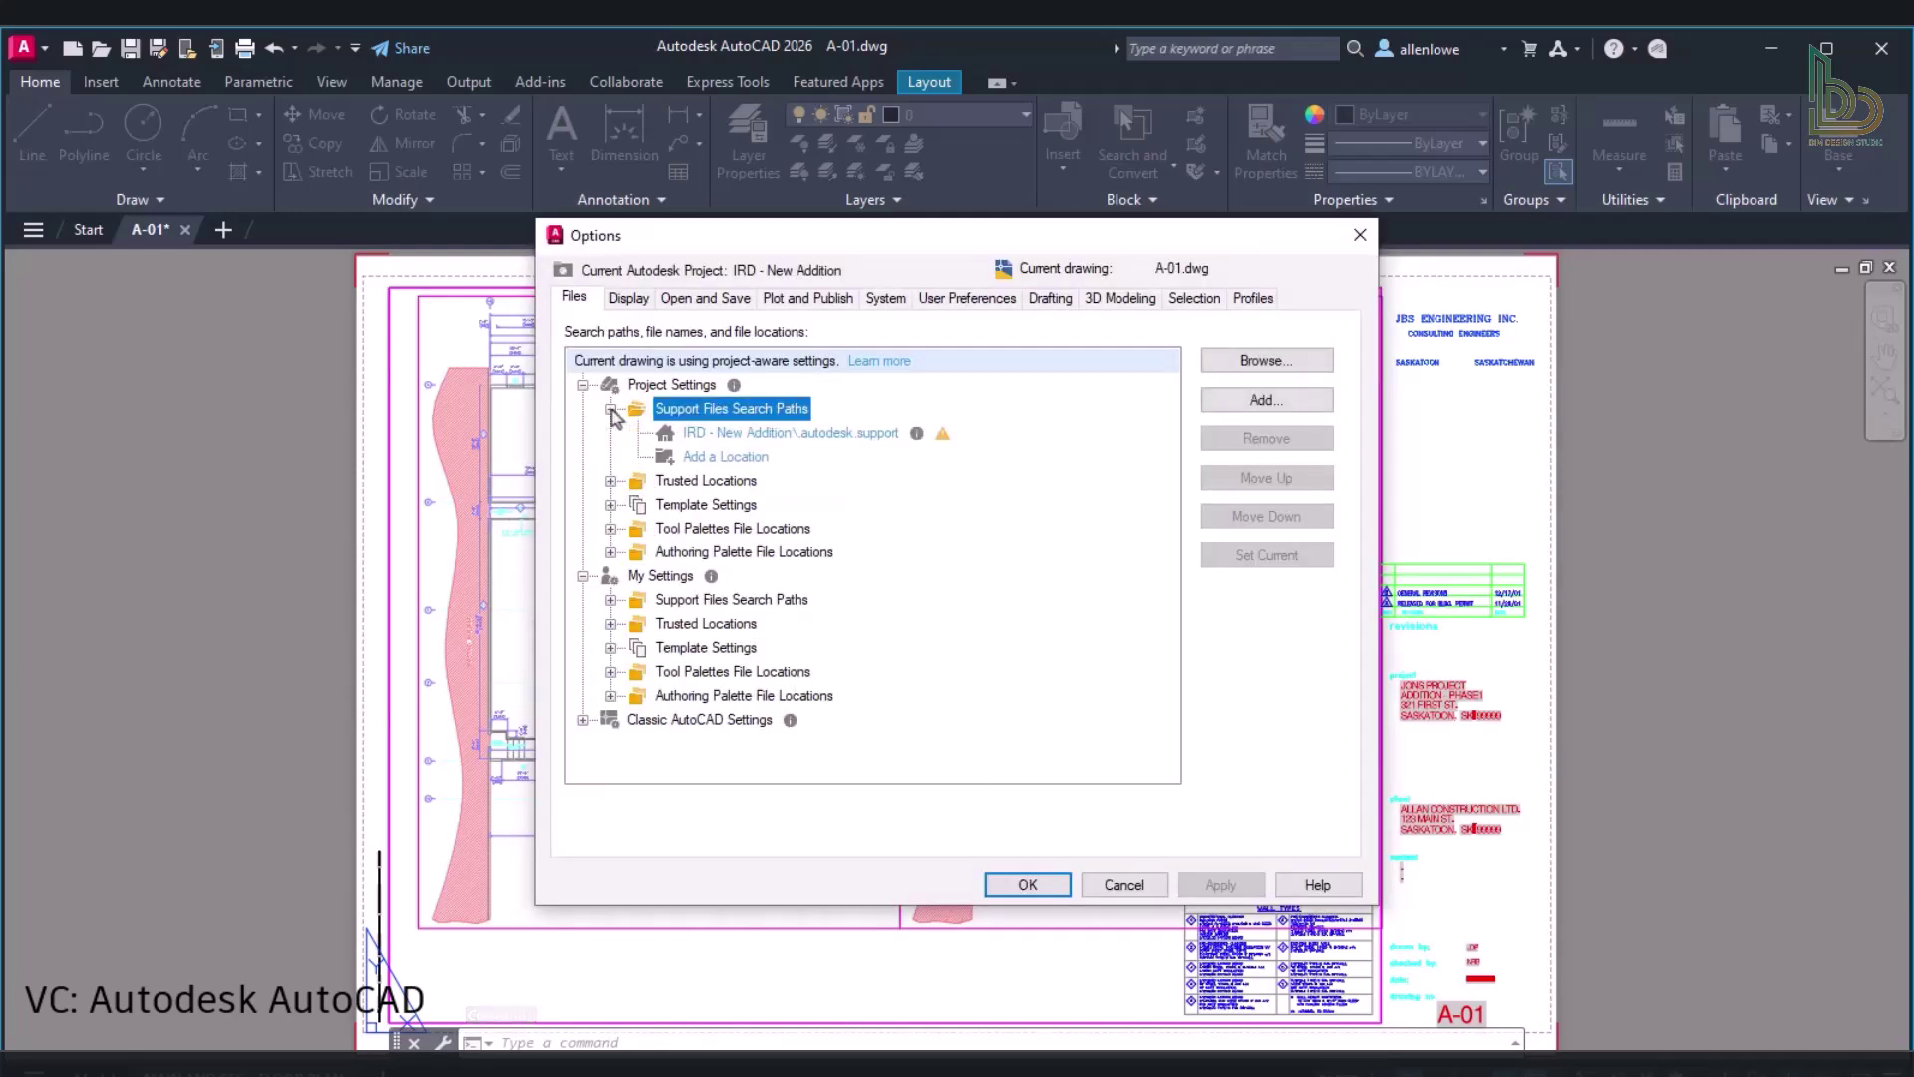
Open the project's .autodesk.support folder in File Explorer and select all its folders.
left_click(827, 435)
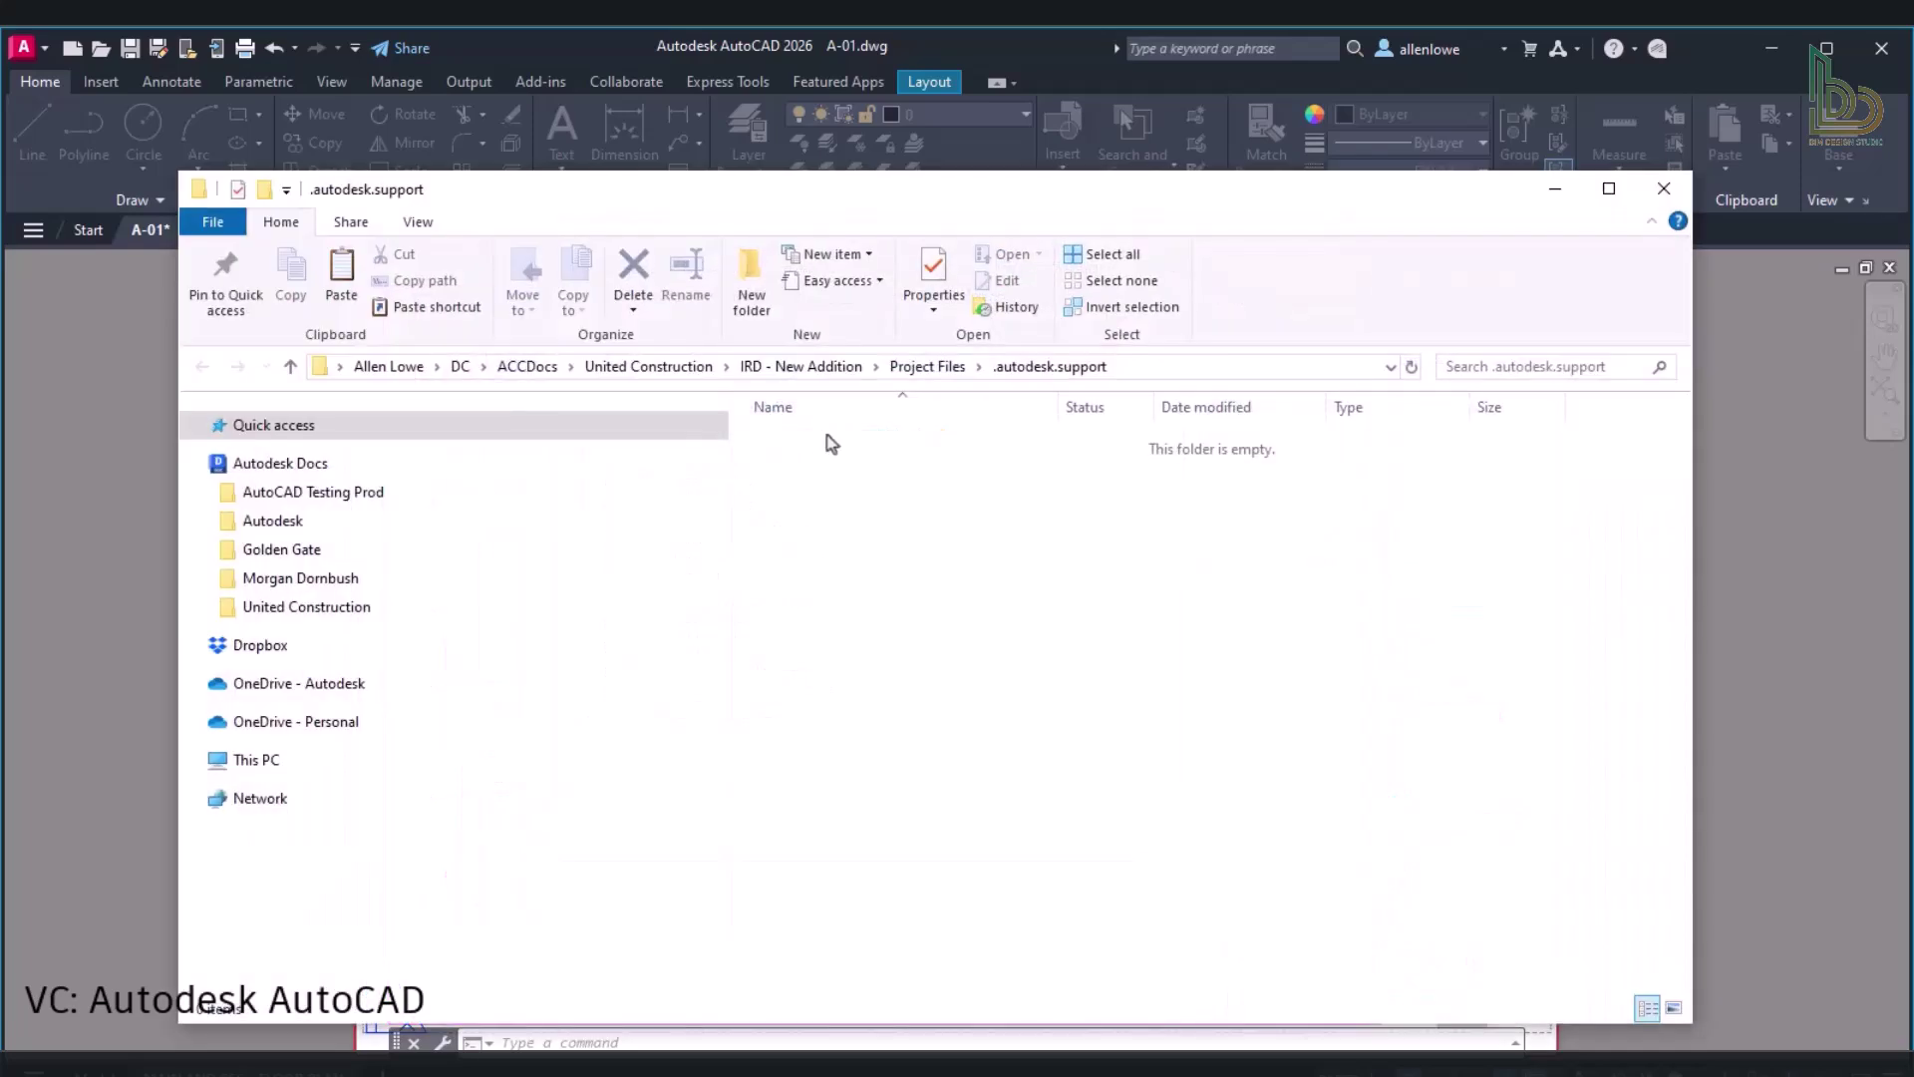
key("ctrl+a")
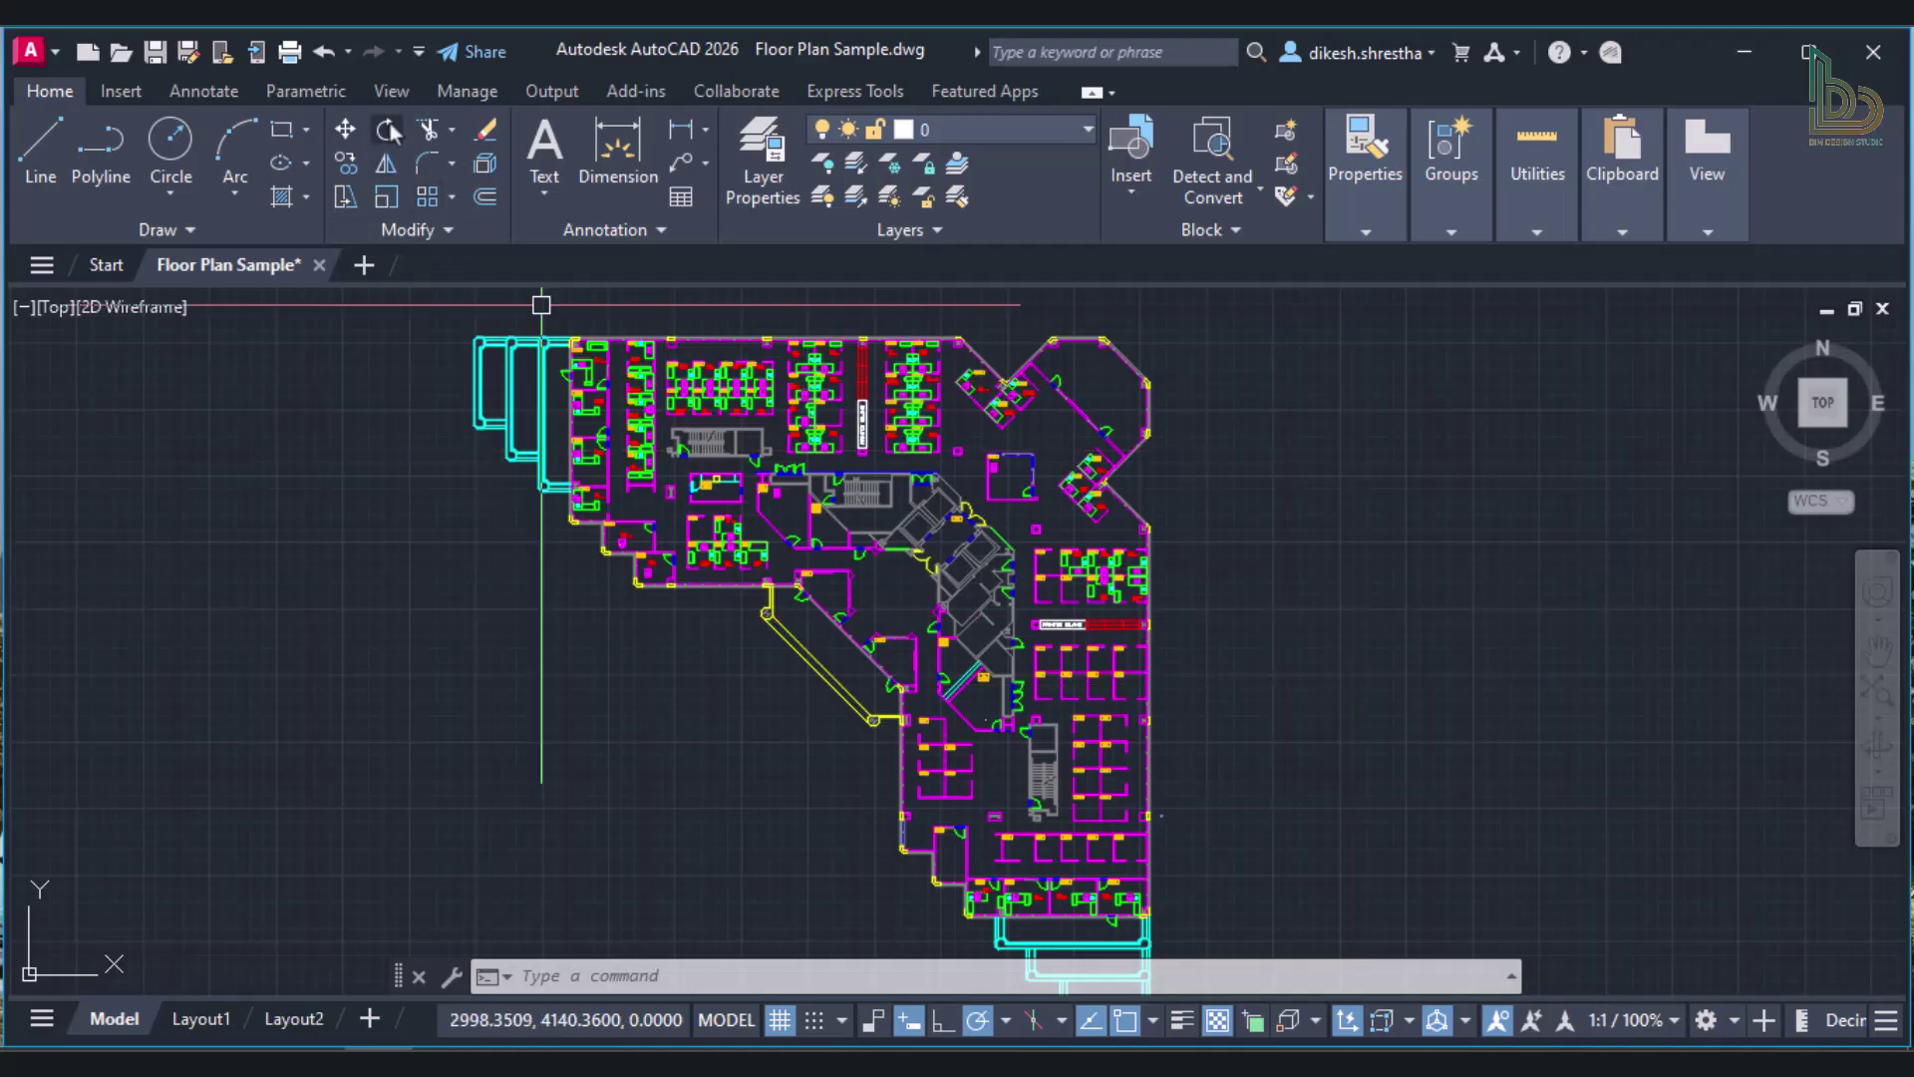
Open Activity Insights for Floor Plan Sample.dwg and review the Saved and New drawing created entries' properties.
left_click(391, 92)
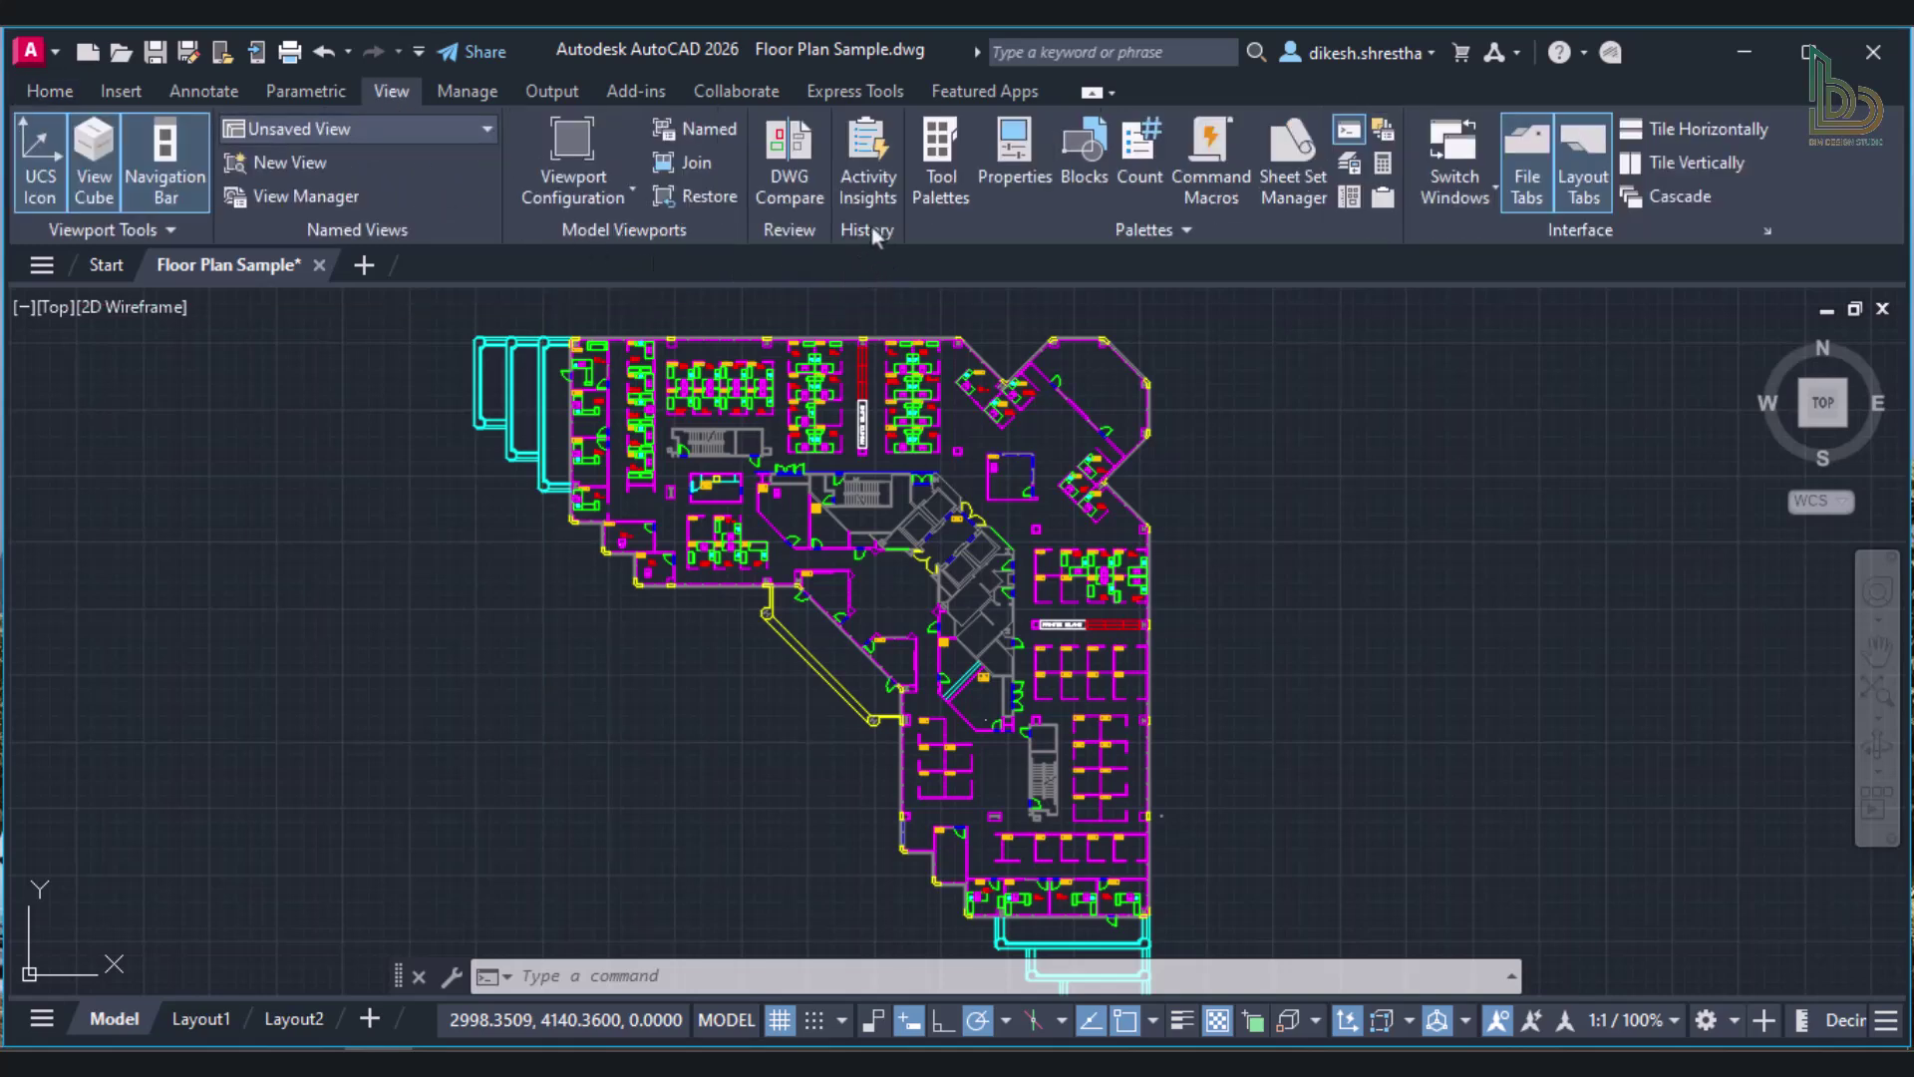
left_click(866, 160)
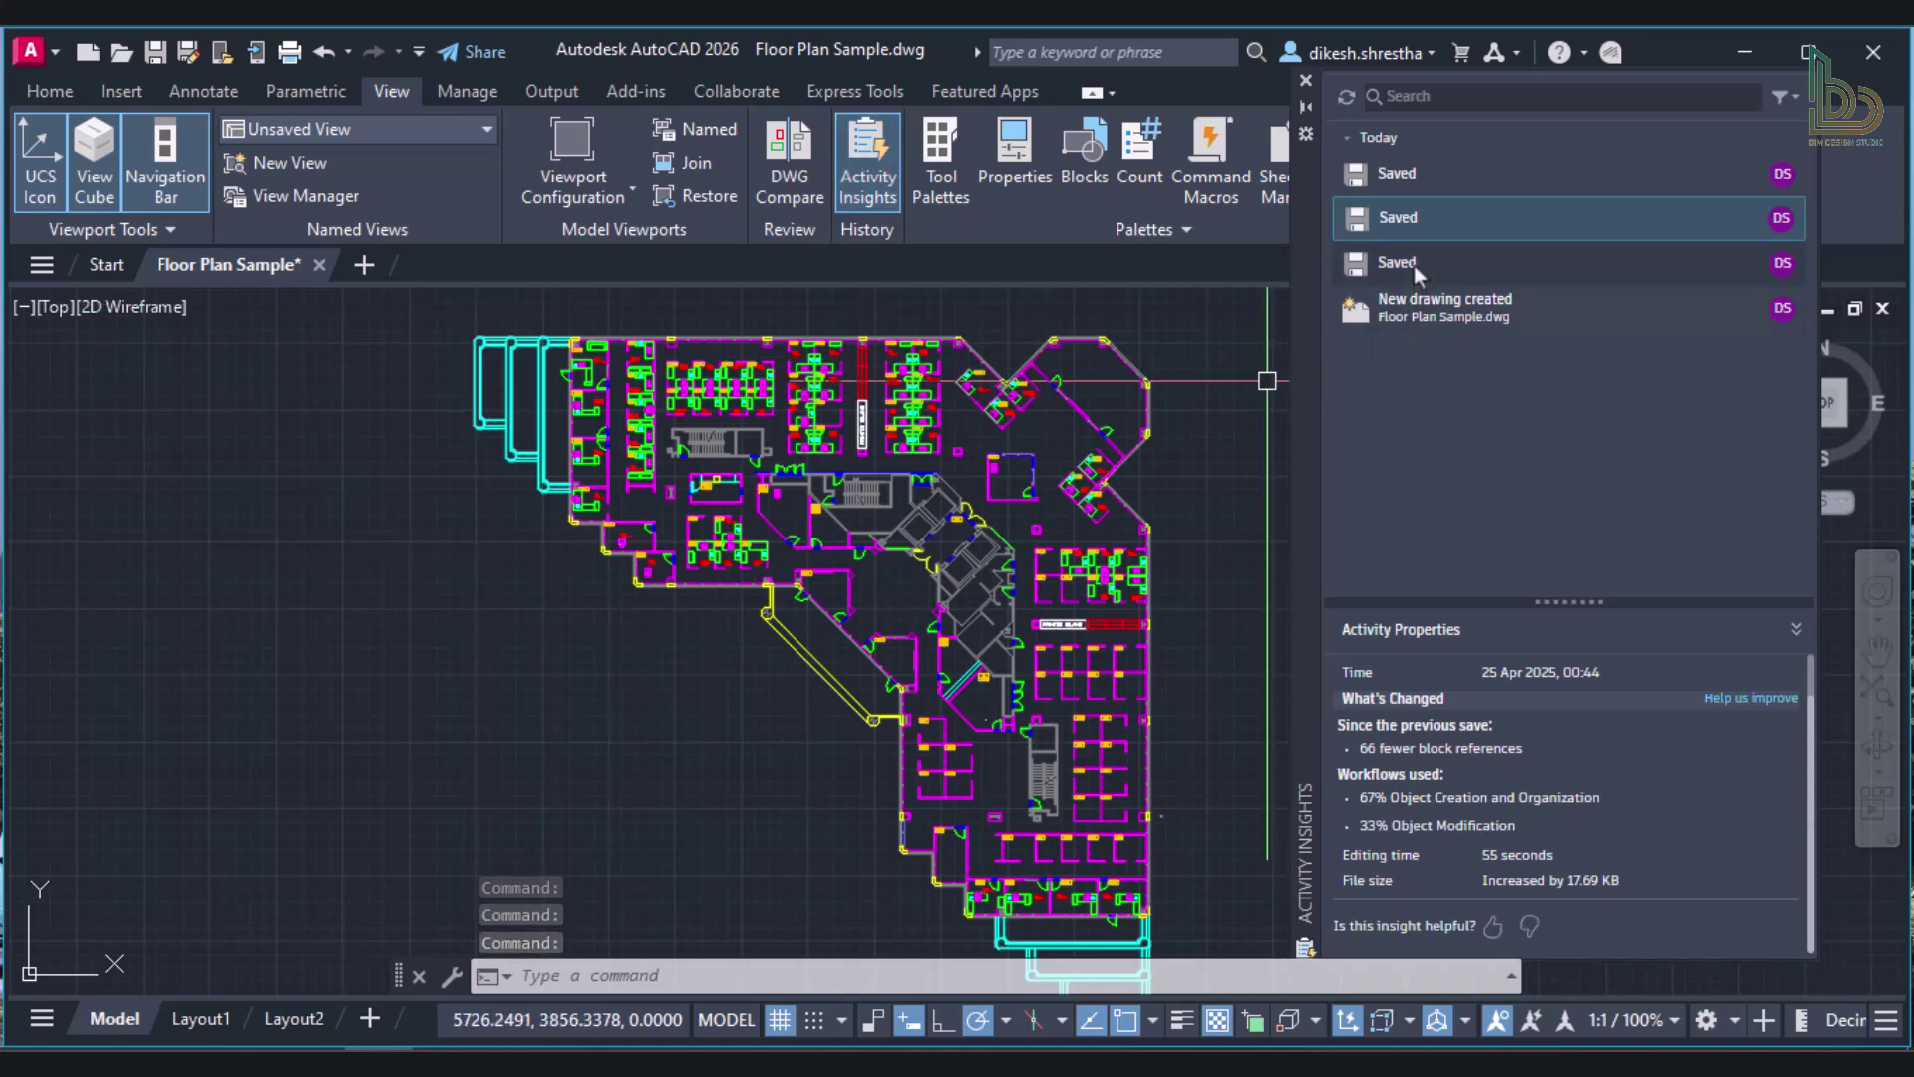
left_click(1421, 227)
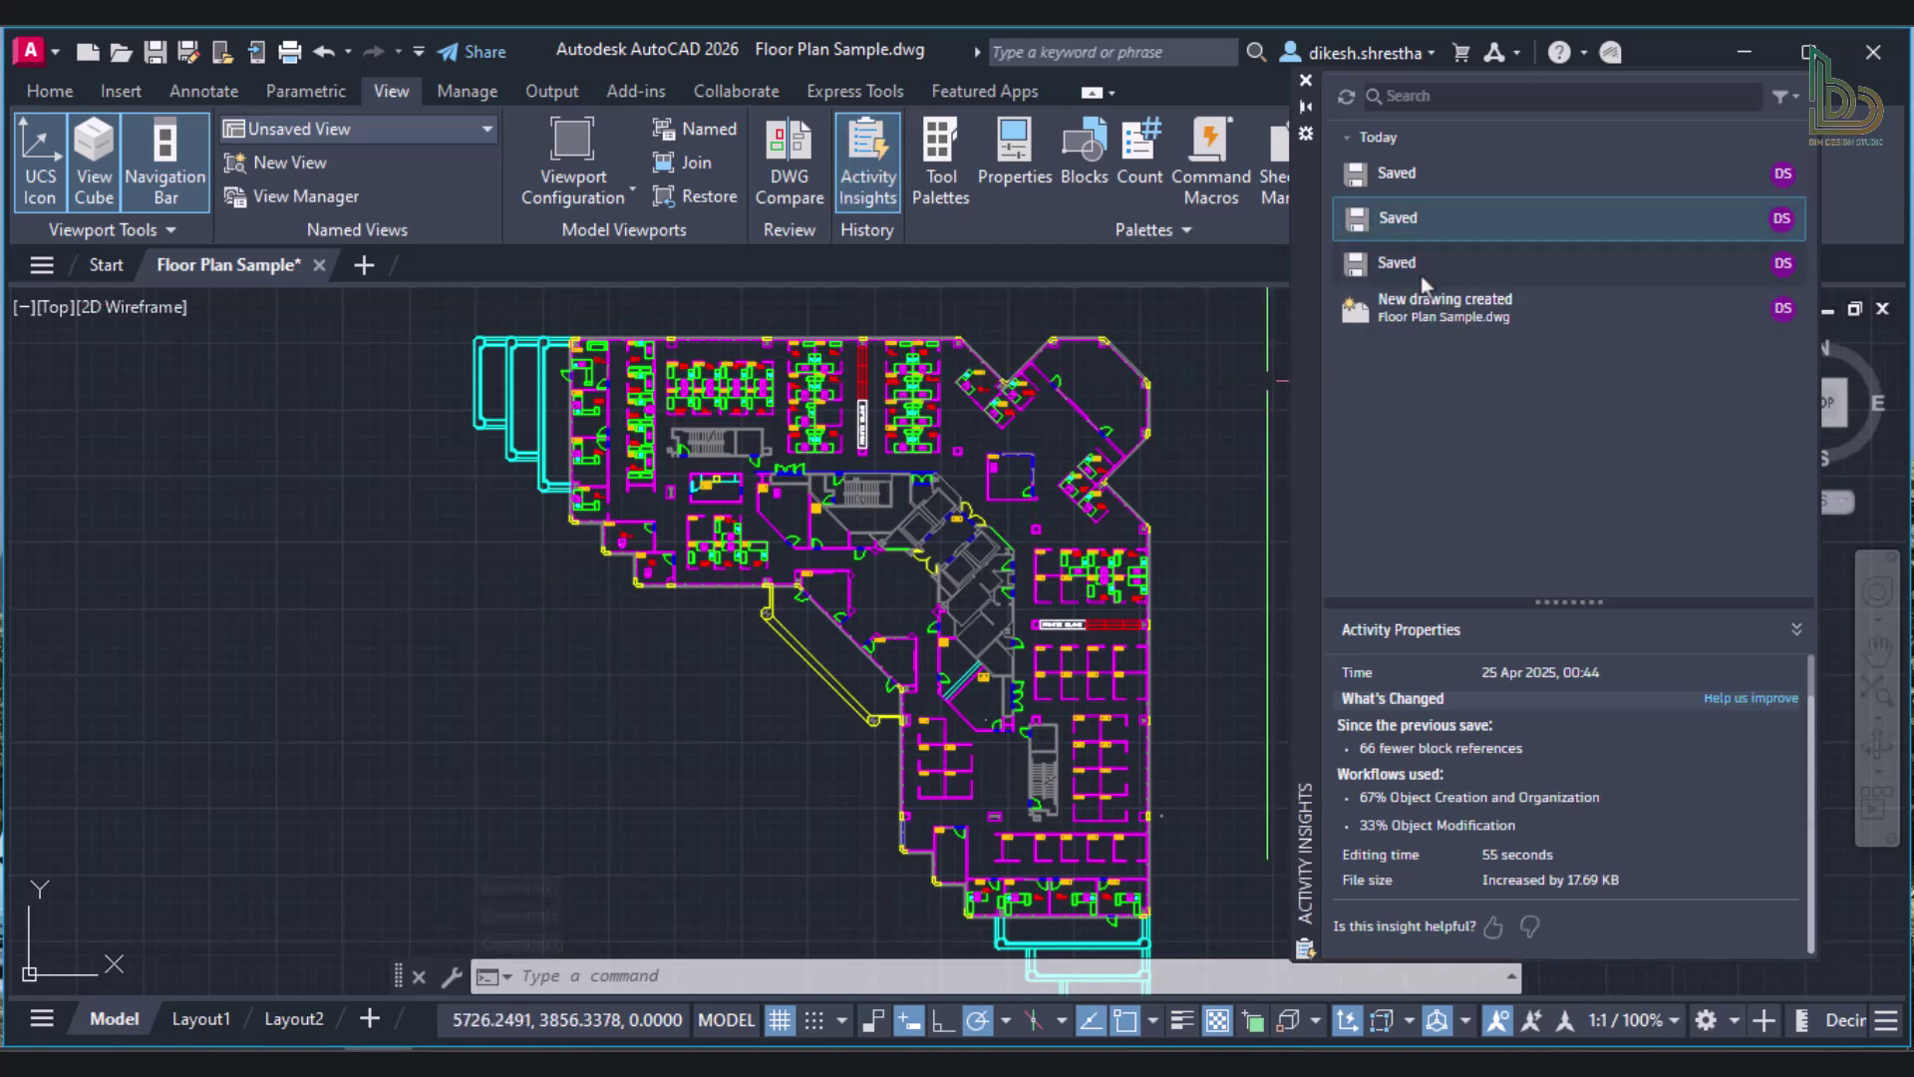
left_click(1422, 279)
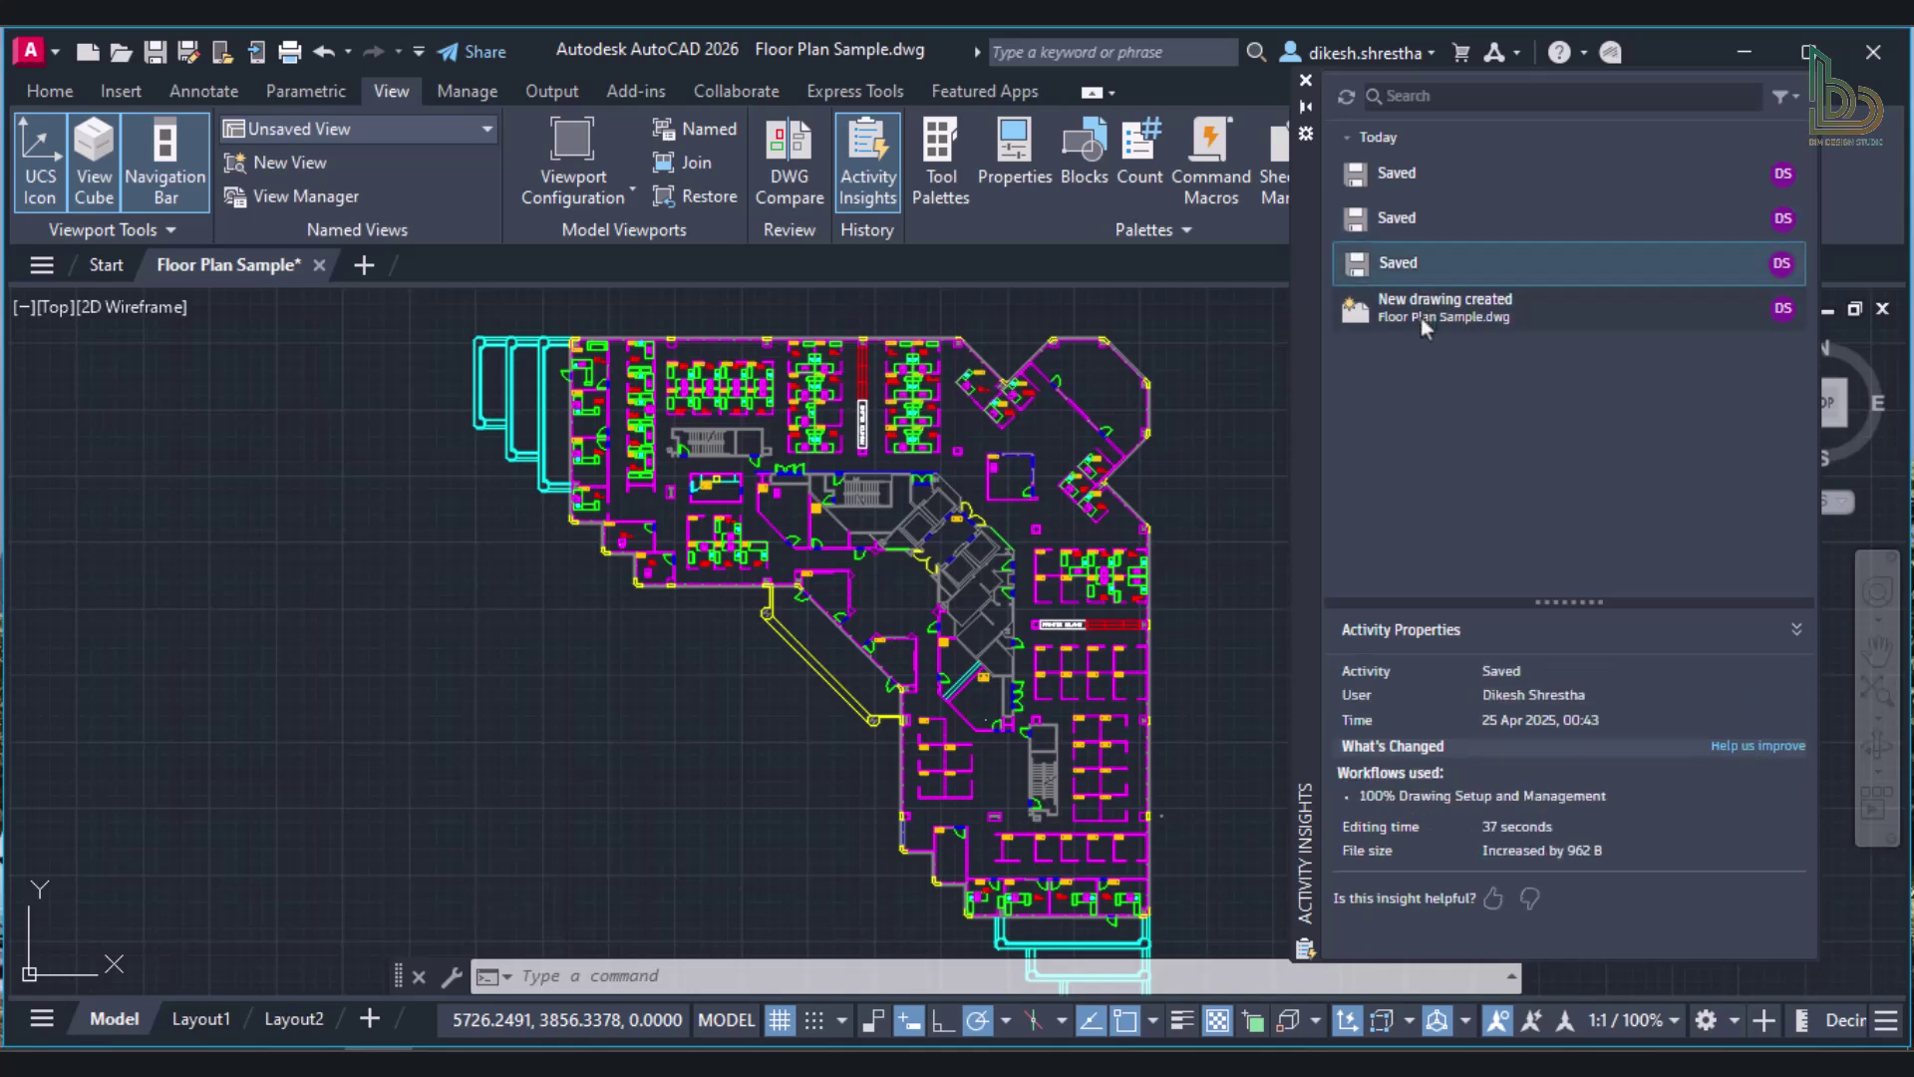
left_click(1421, 317)
left_click(1426, 216)
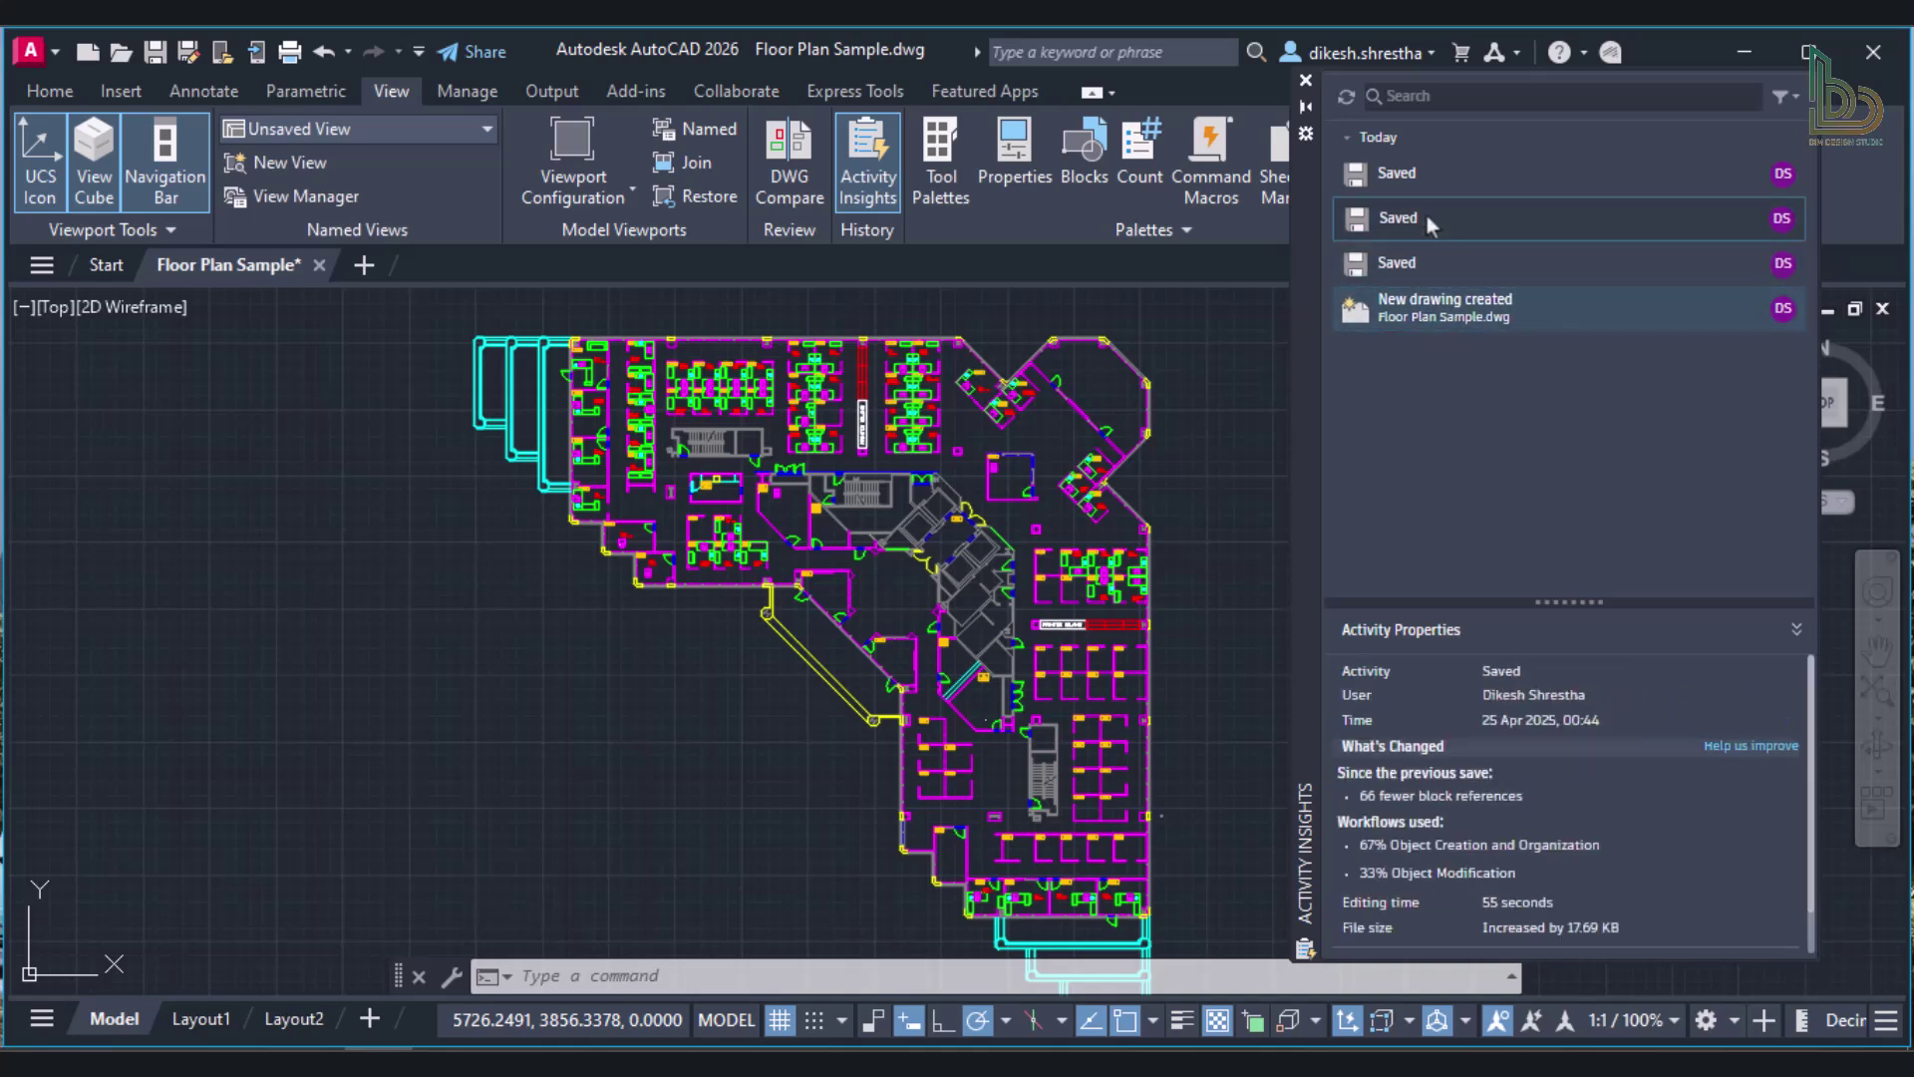
scroll(1541, 821, "down", 2)
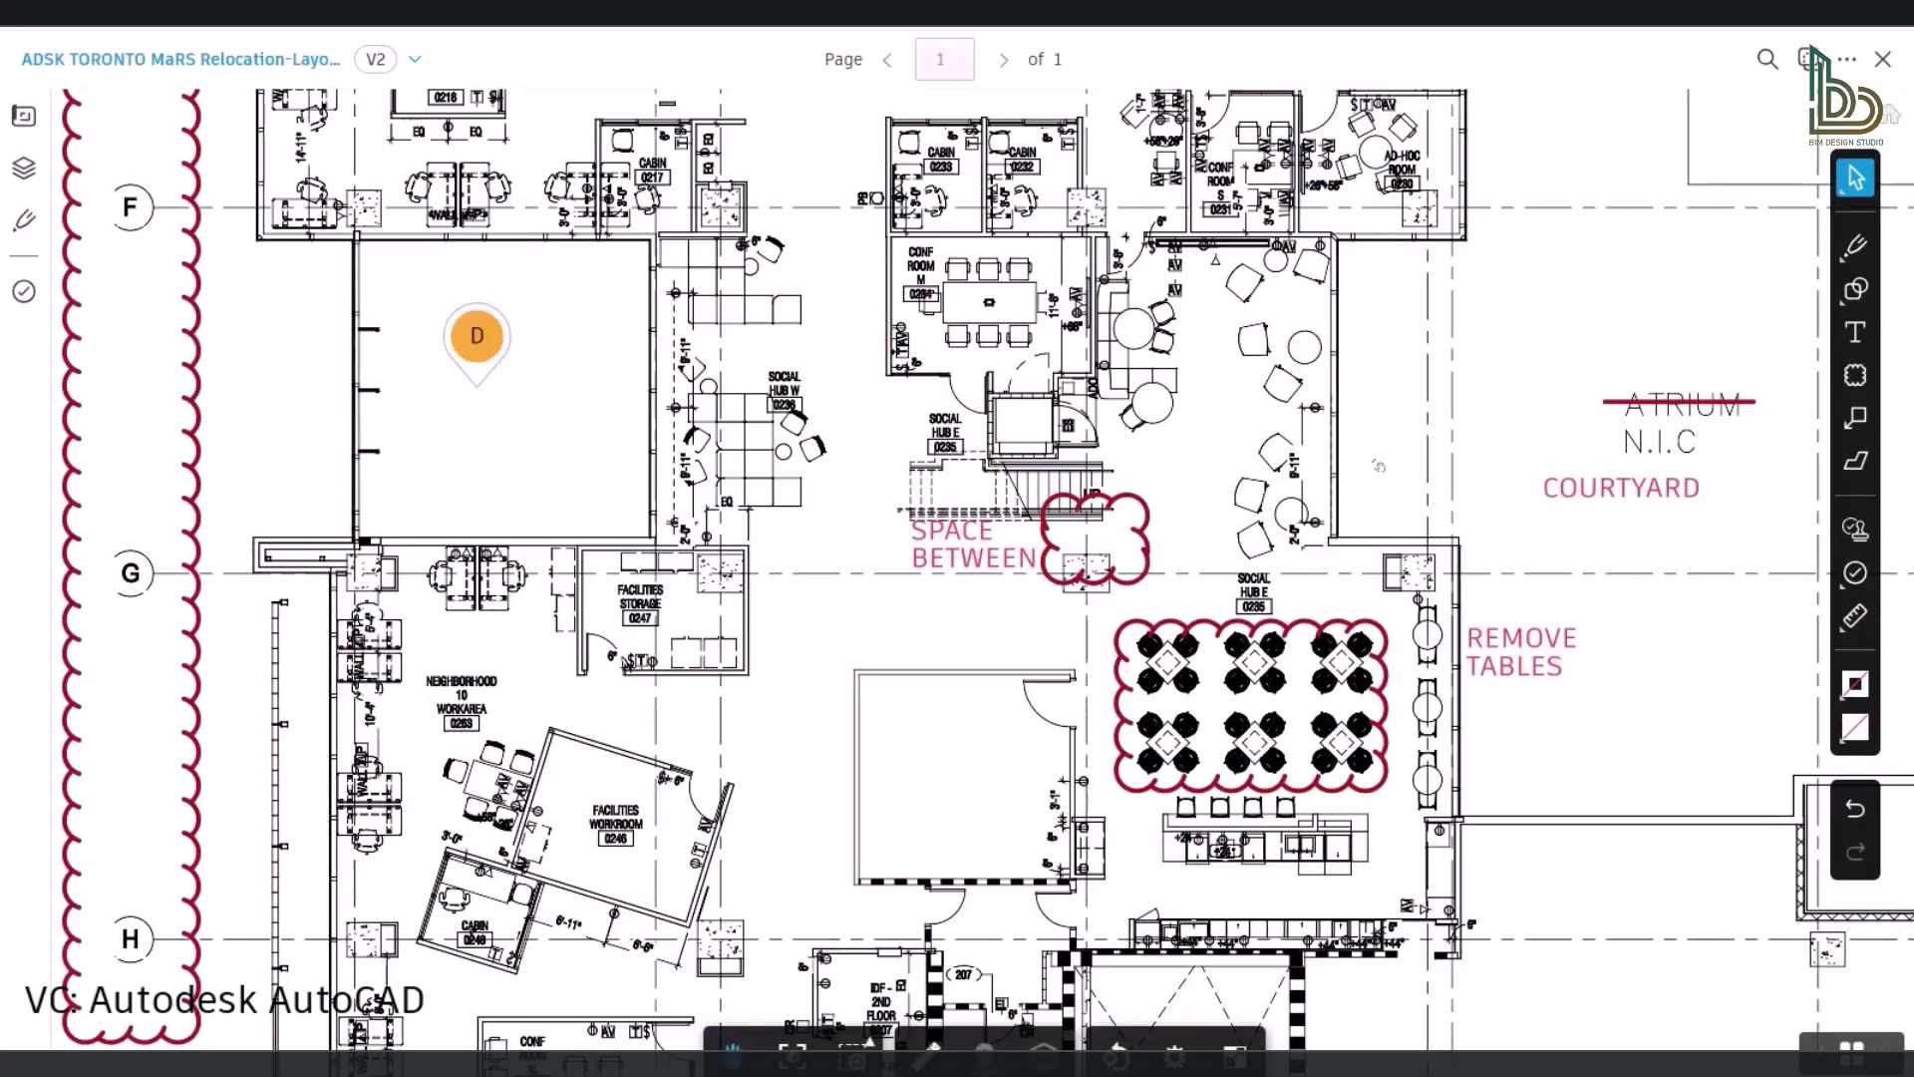
Sync the sheet's markups to AutoCAD for the chosen collaborators with the comment 'Latest markups here'.
left_click(1847, 60)
left_click(1835, 229)
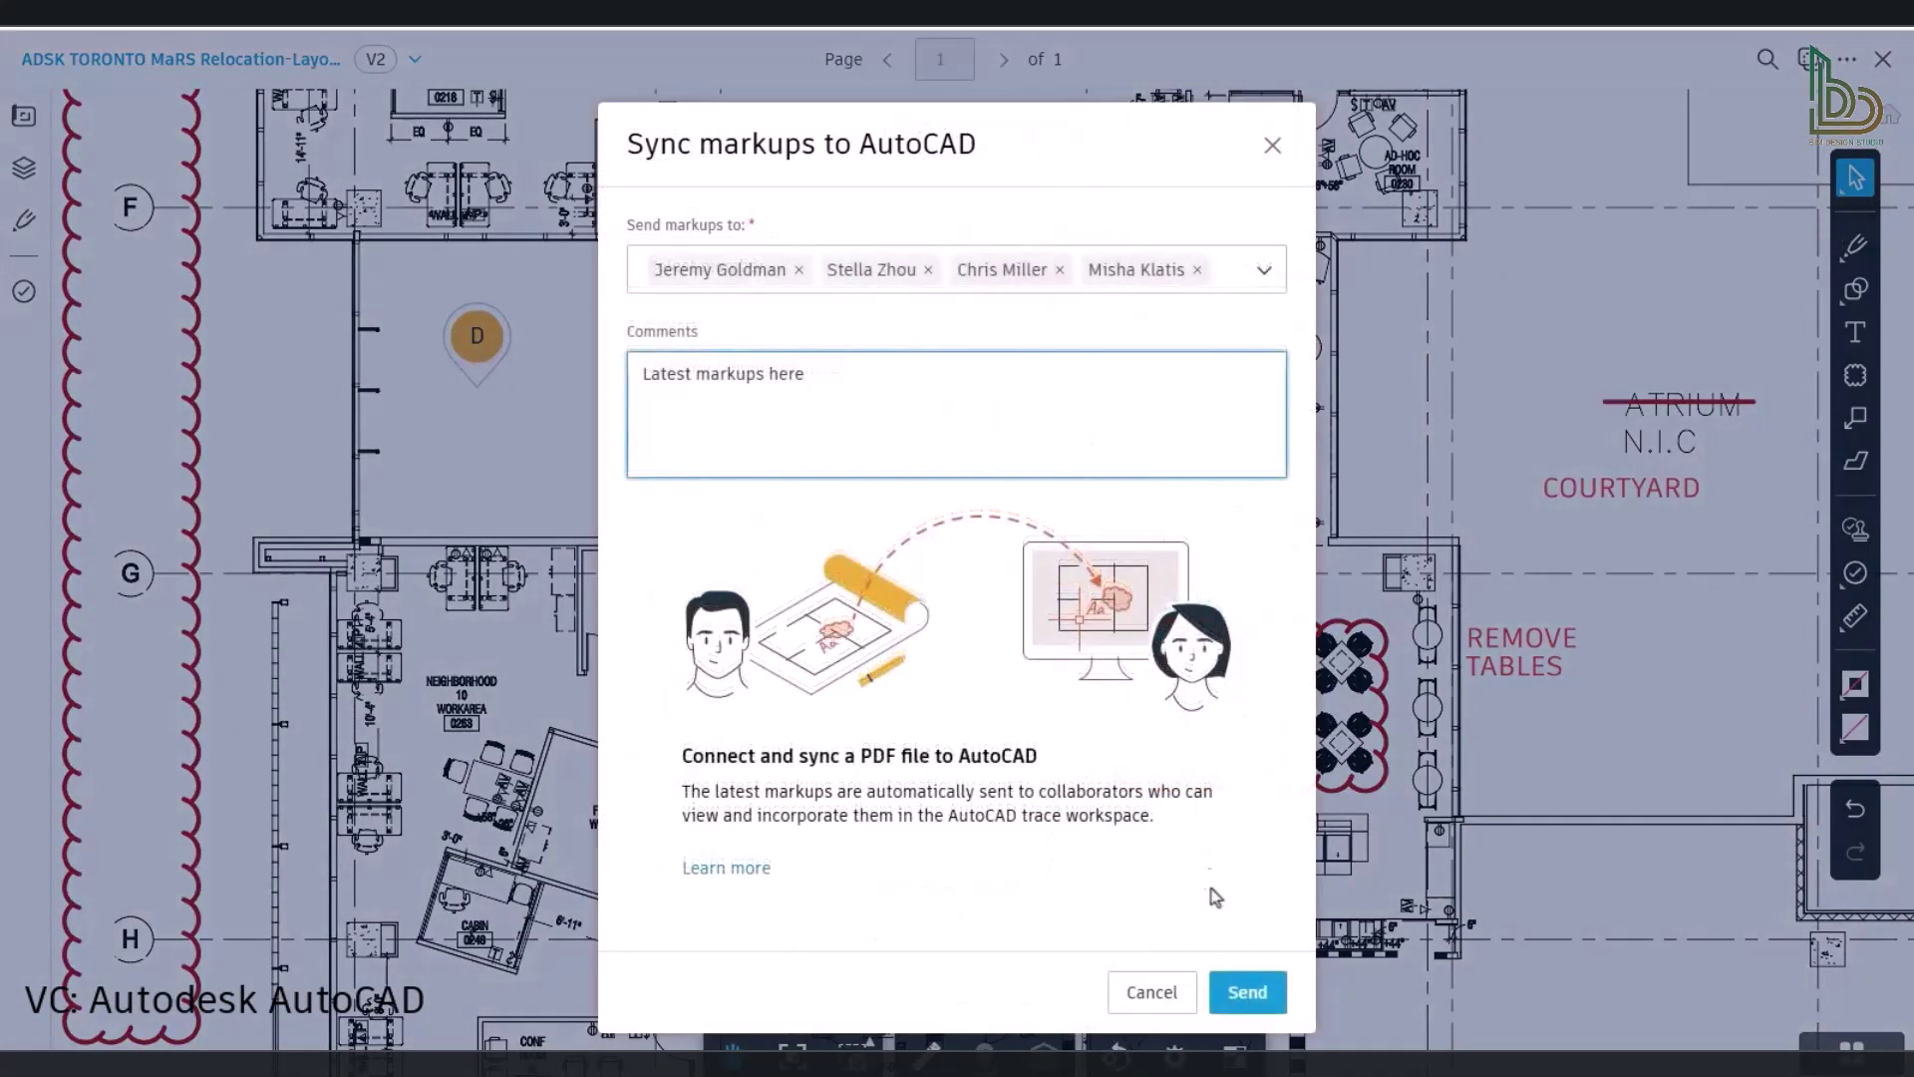
left_click(1247, 1002)
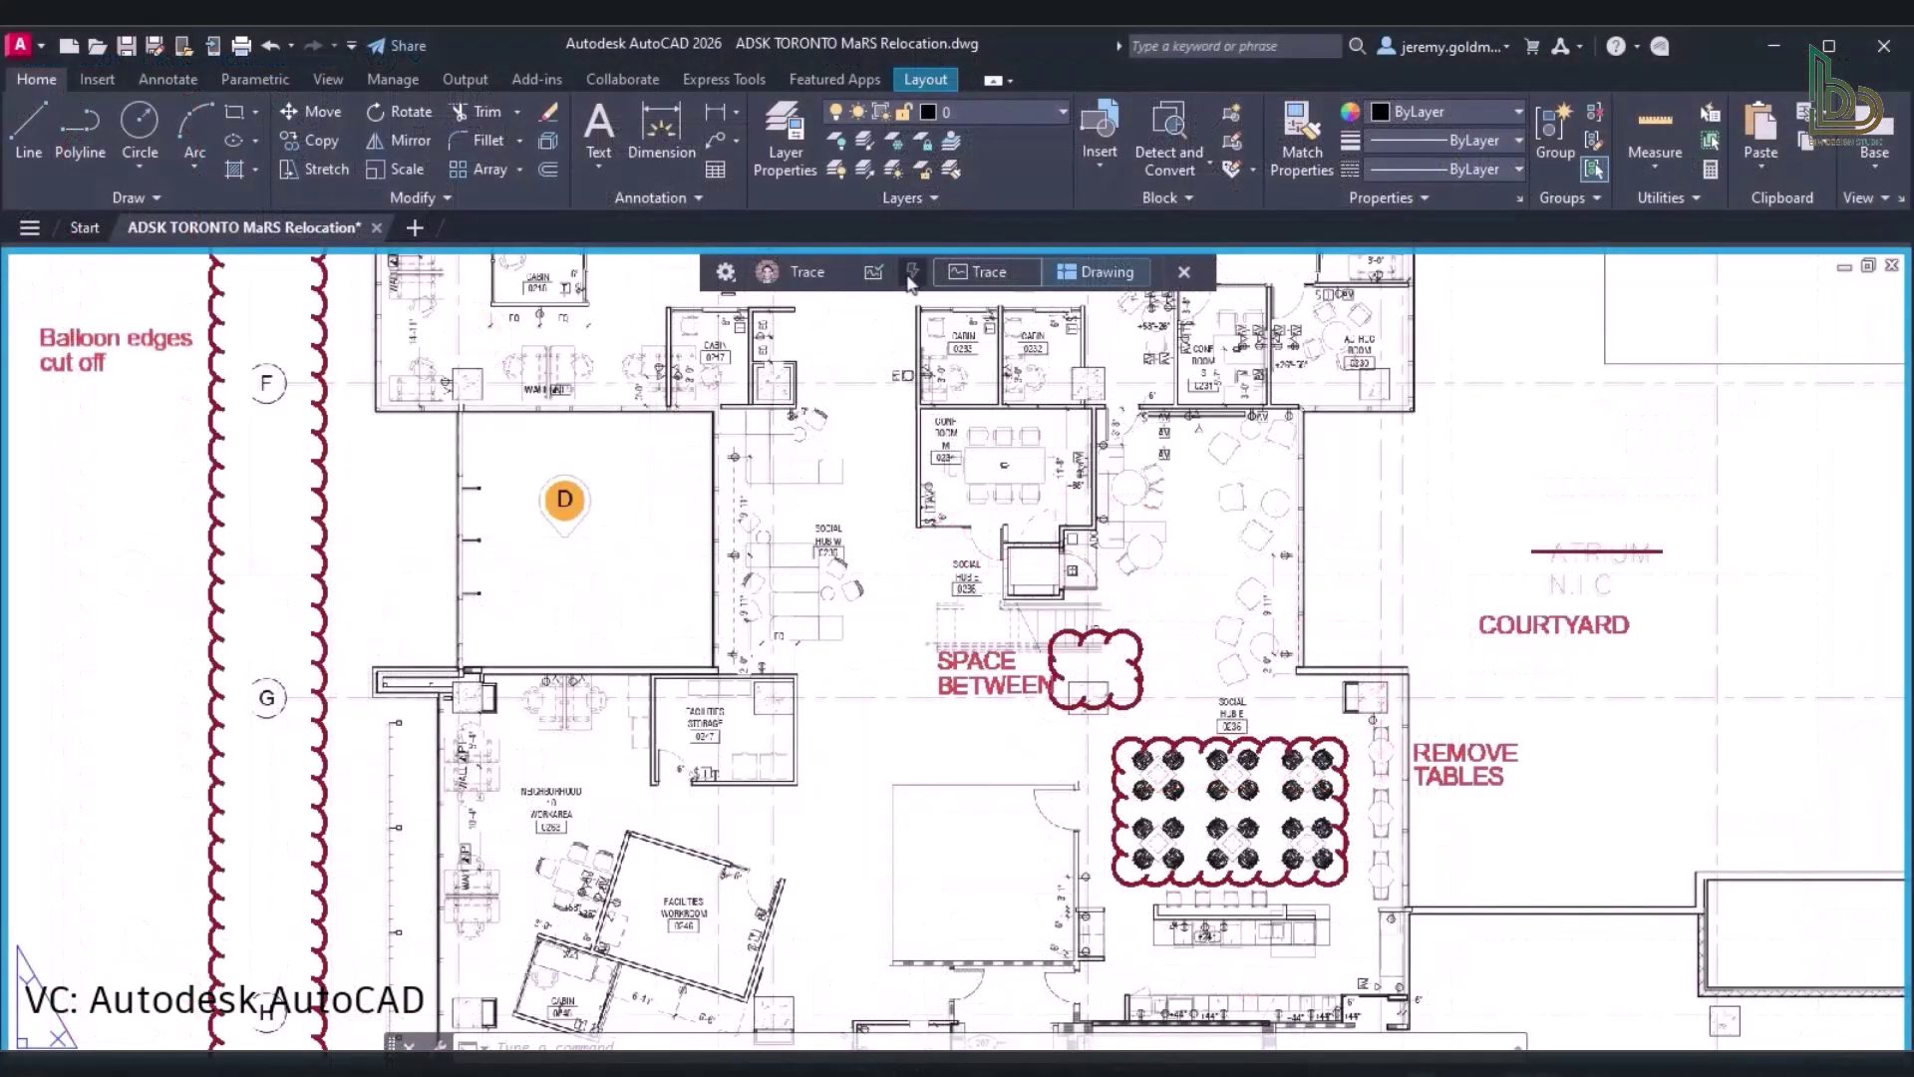
With Markup Assist, insert note 18 as Mtext in the general notes, then view Building Code issue #143.
left_click(910, 278)
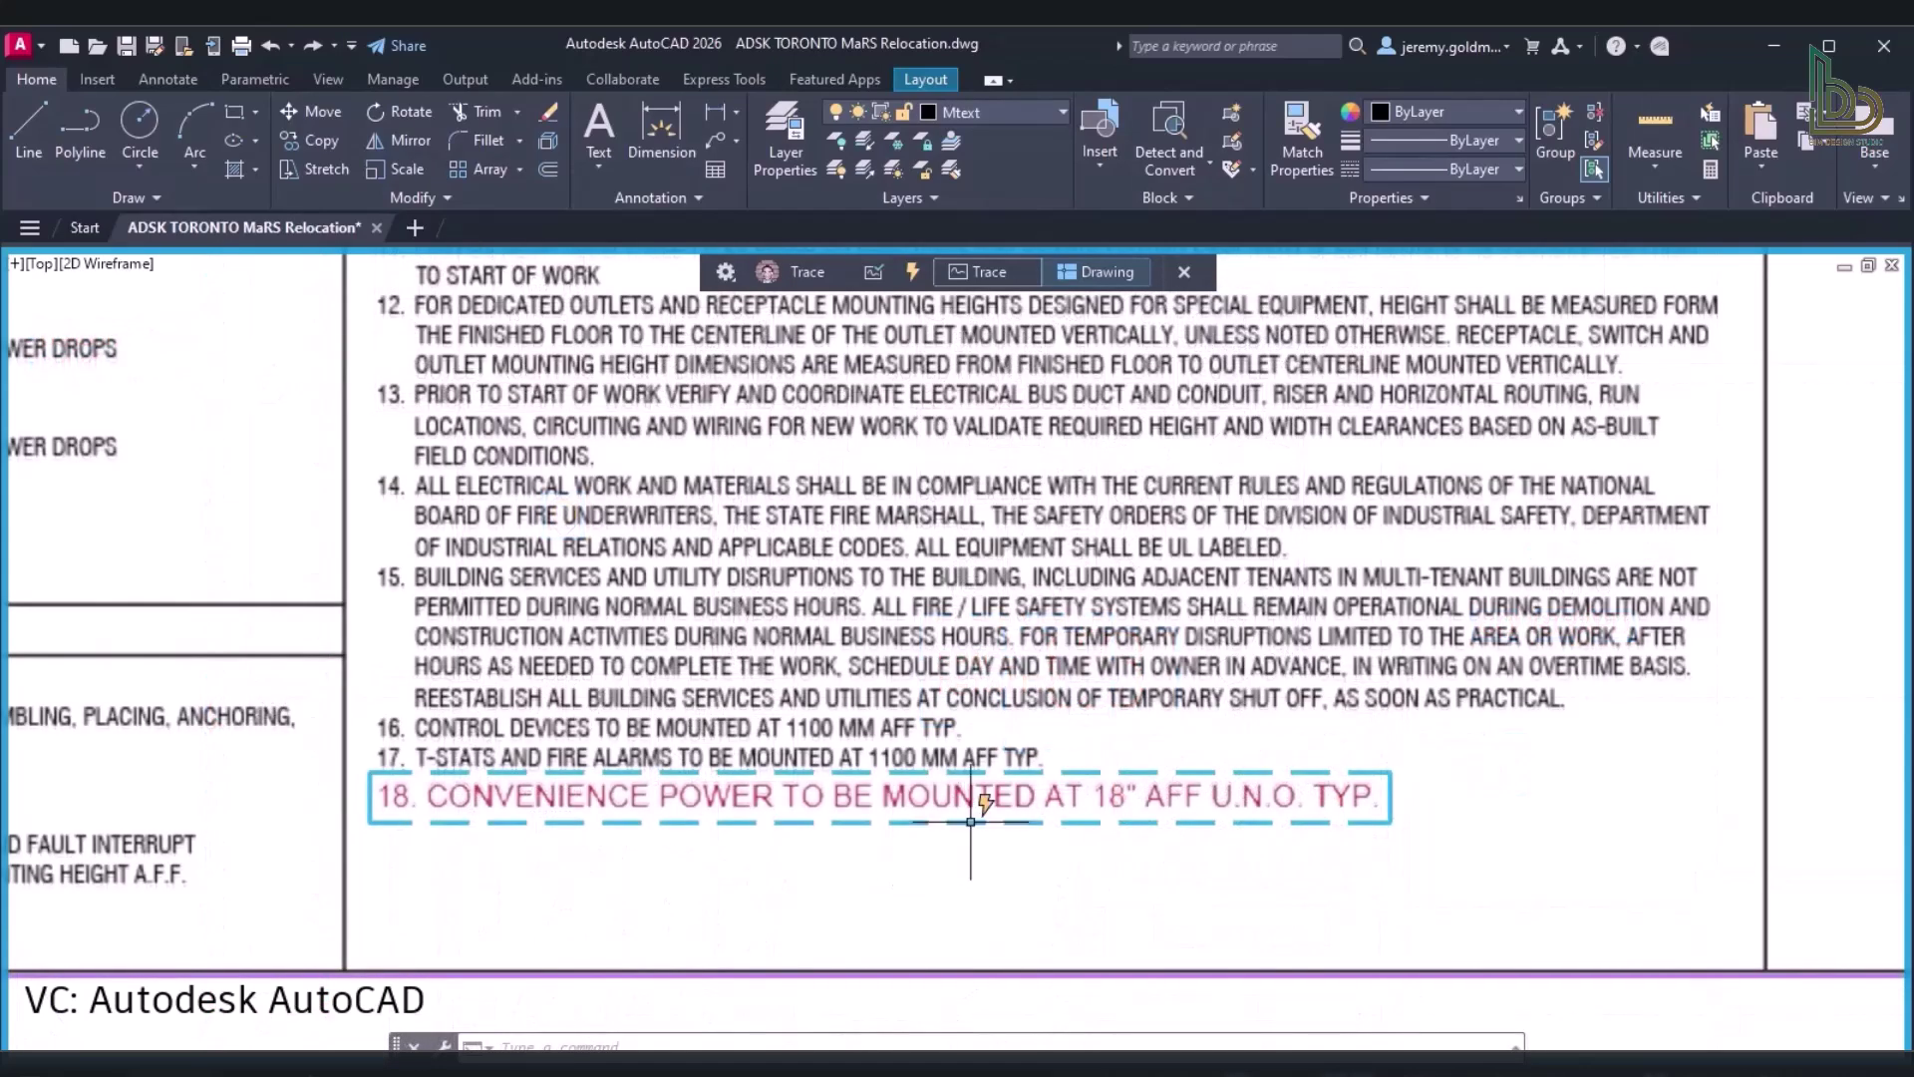
left_click(971, 821)
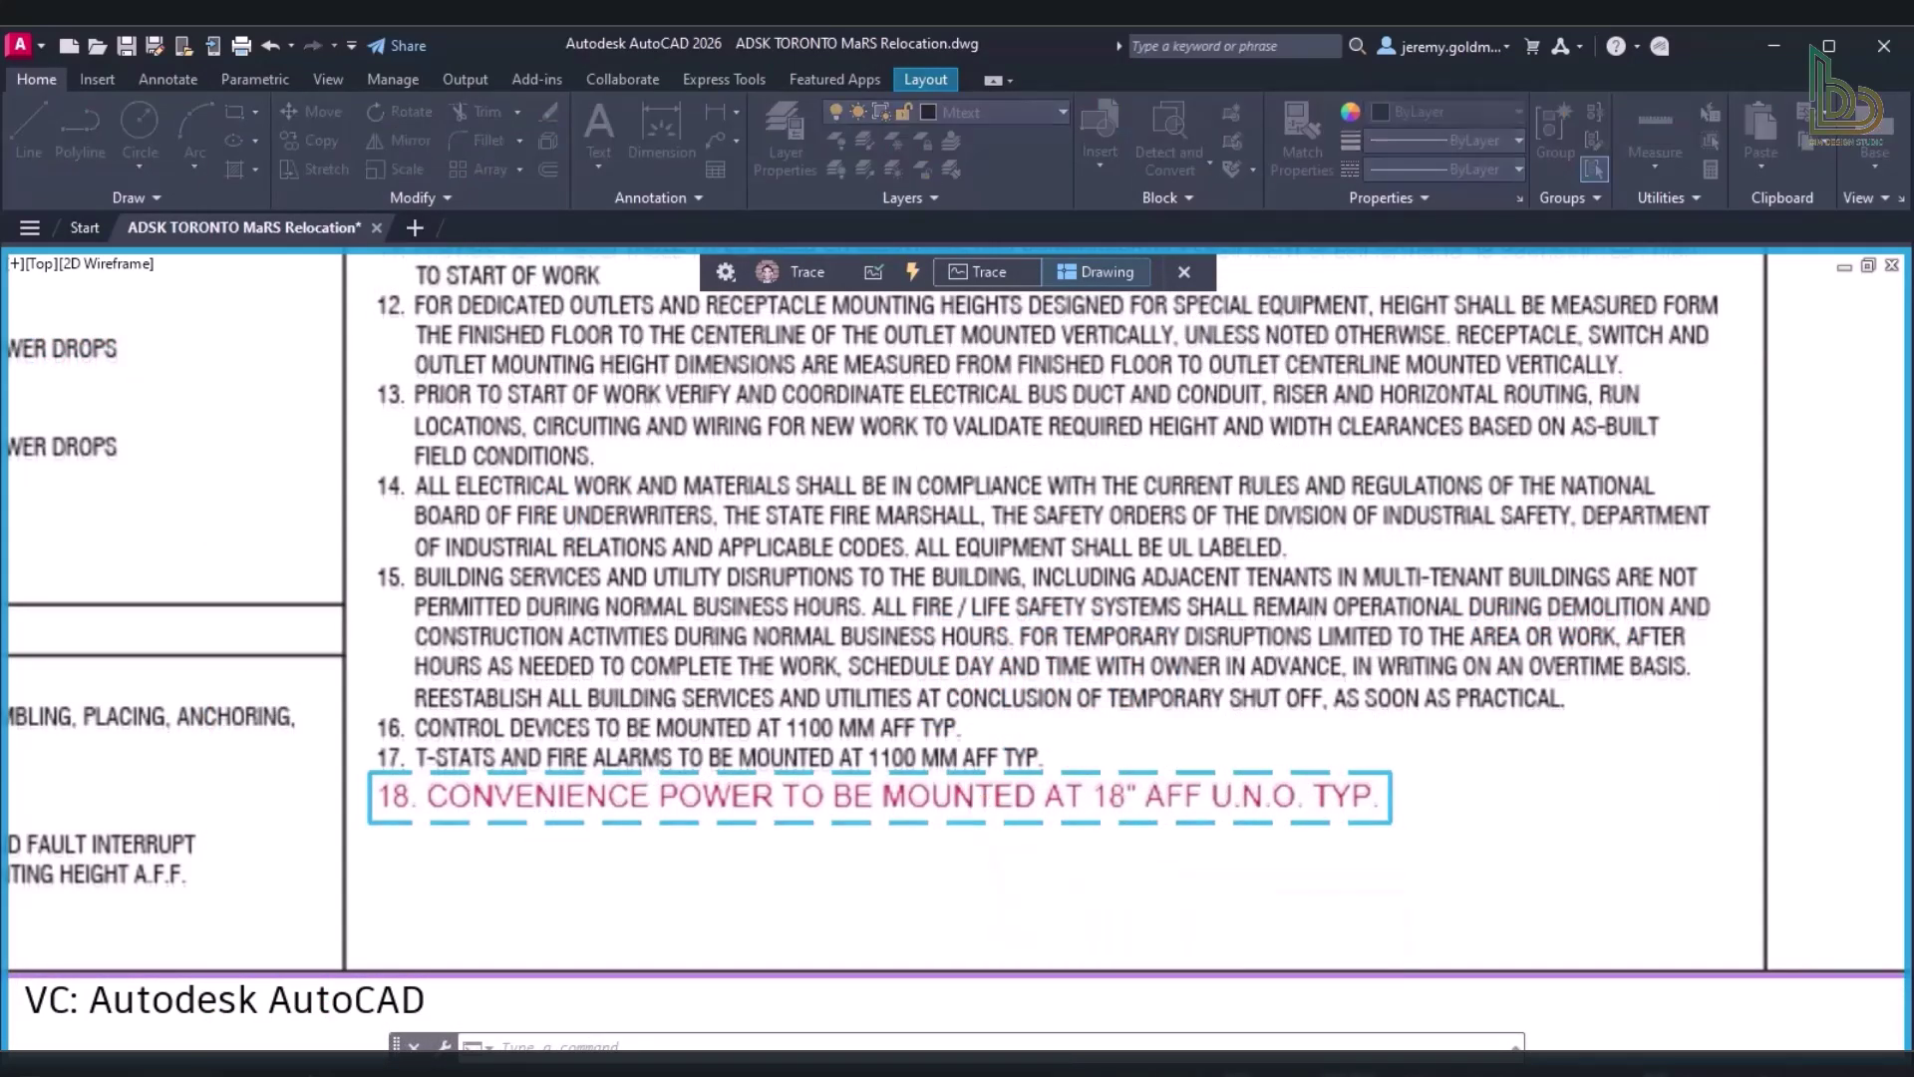
left_click(1157, 717)
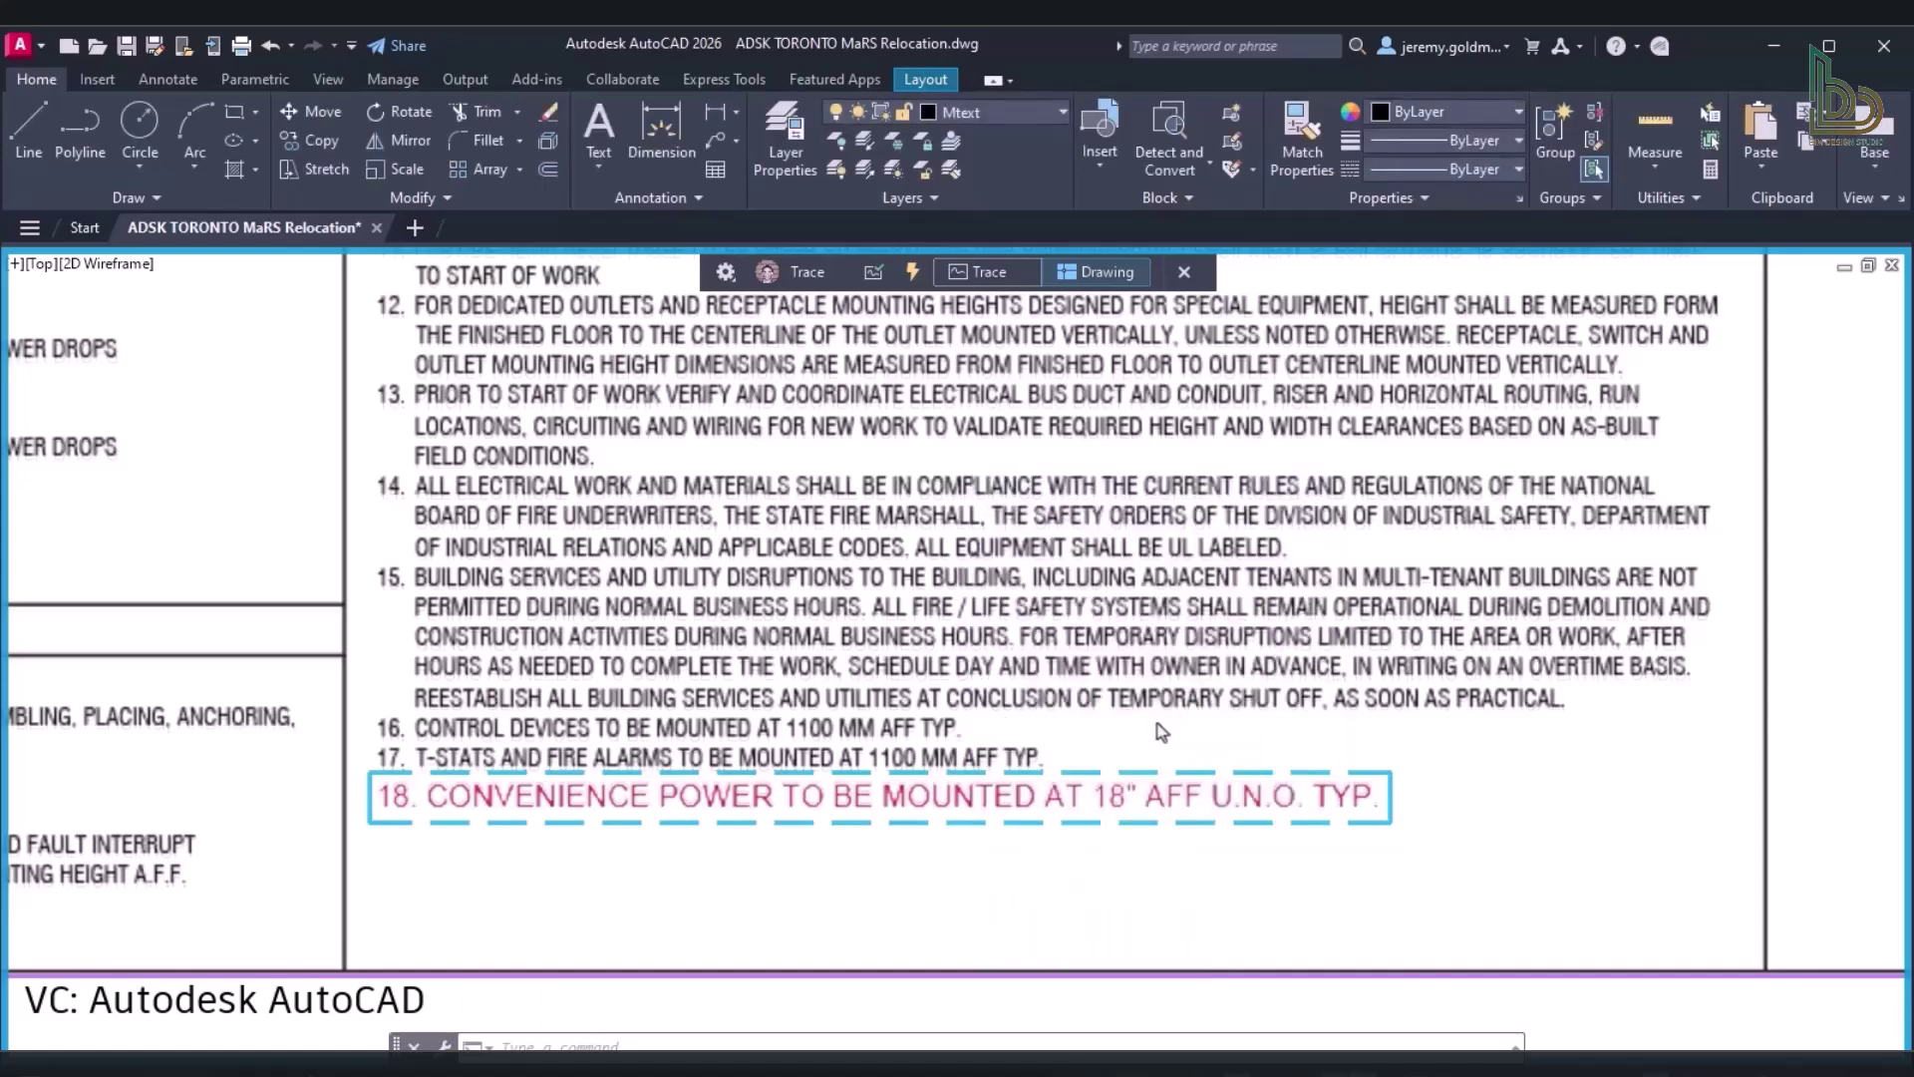
left_click(378, 791)
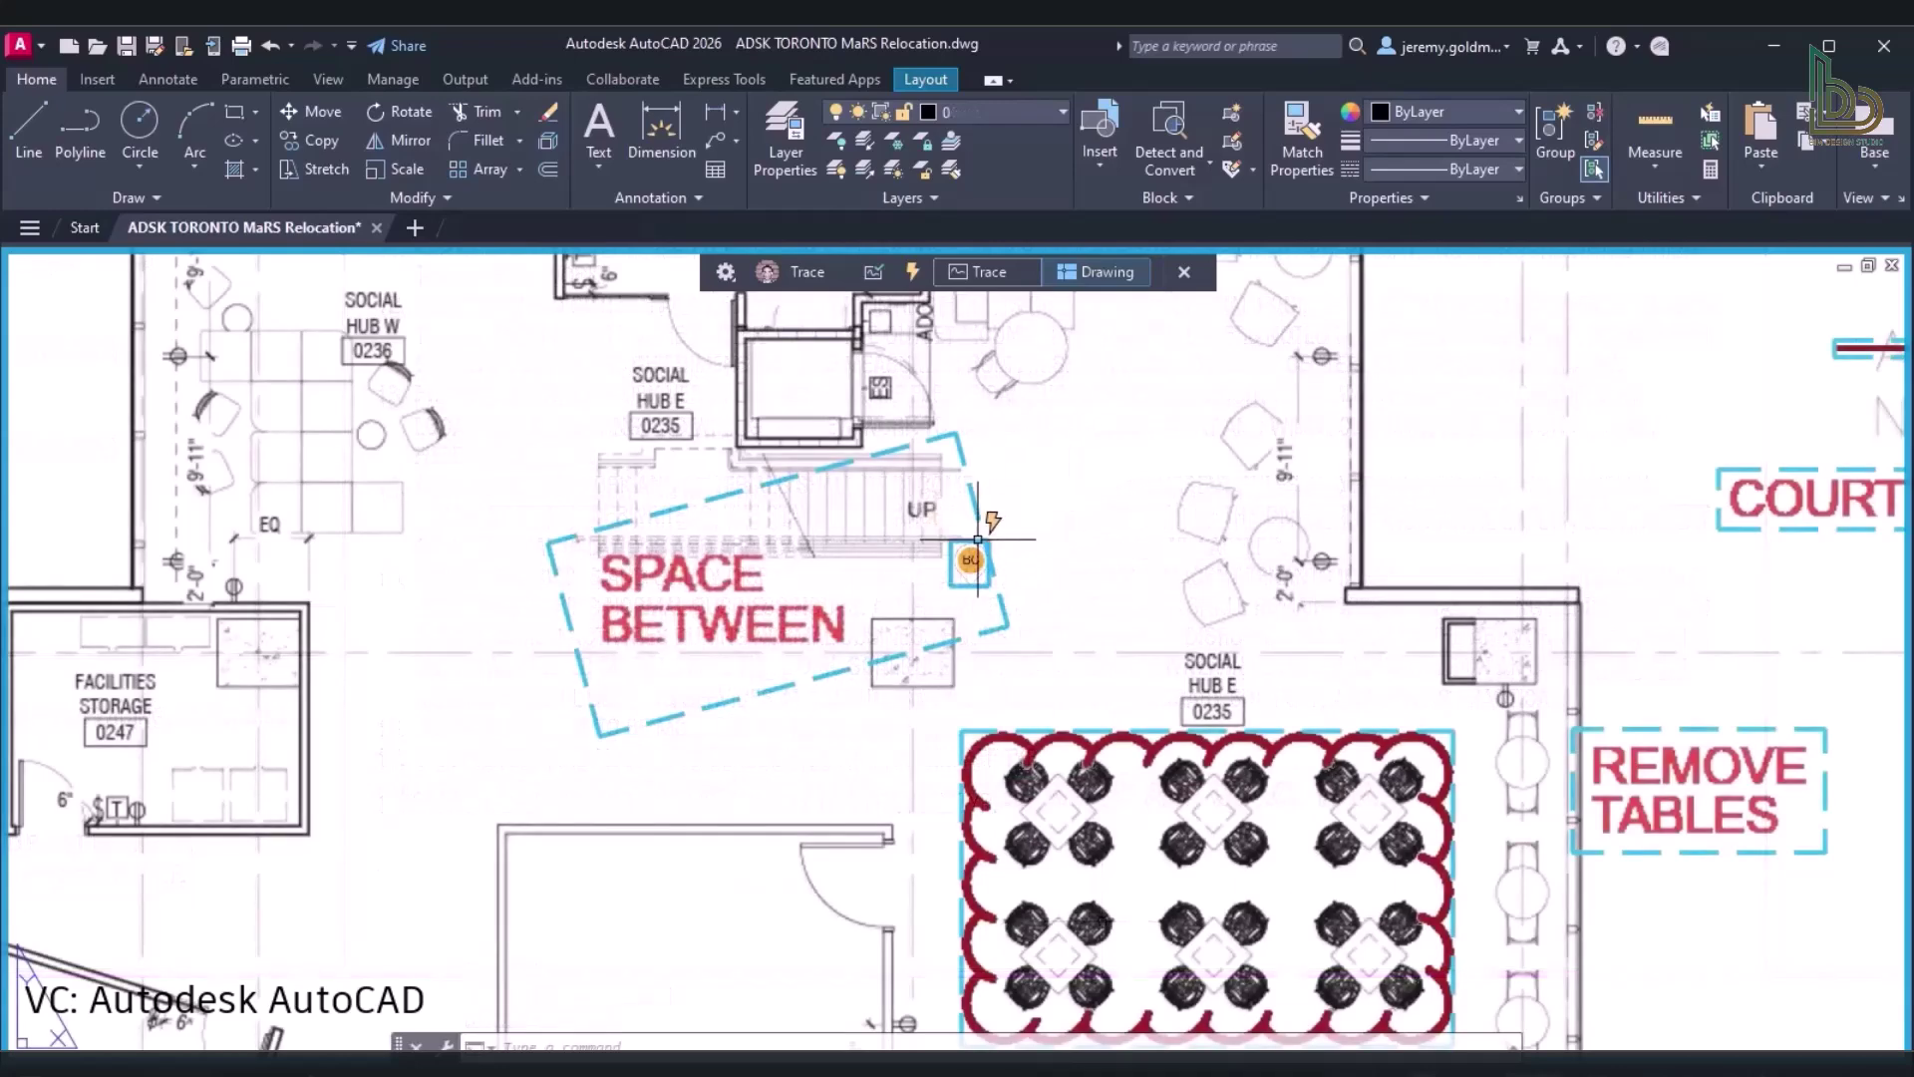
left_click(977, 539)
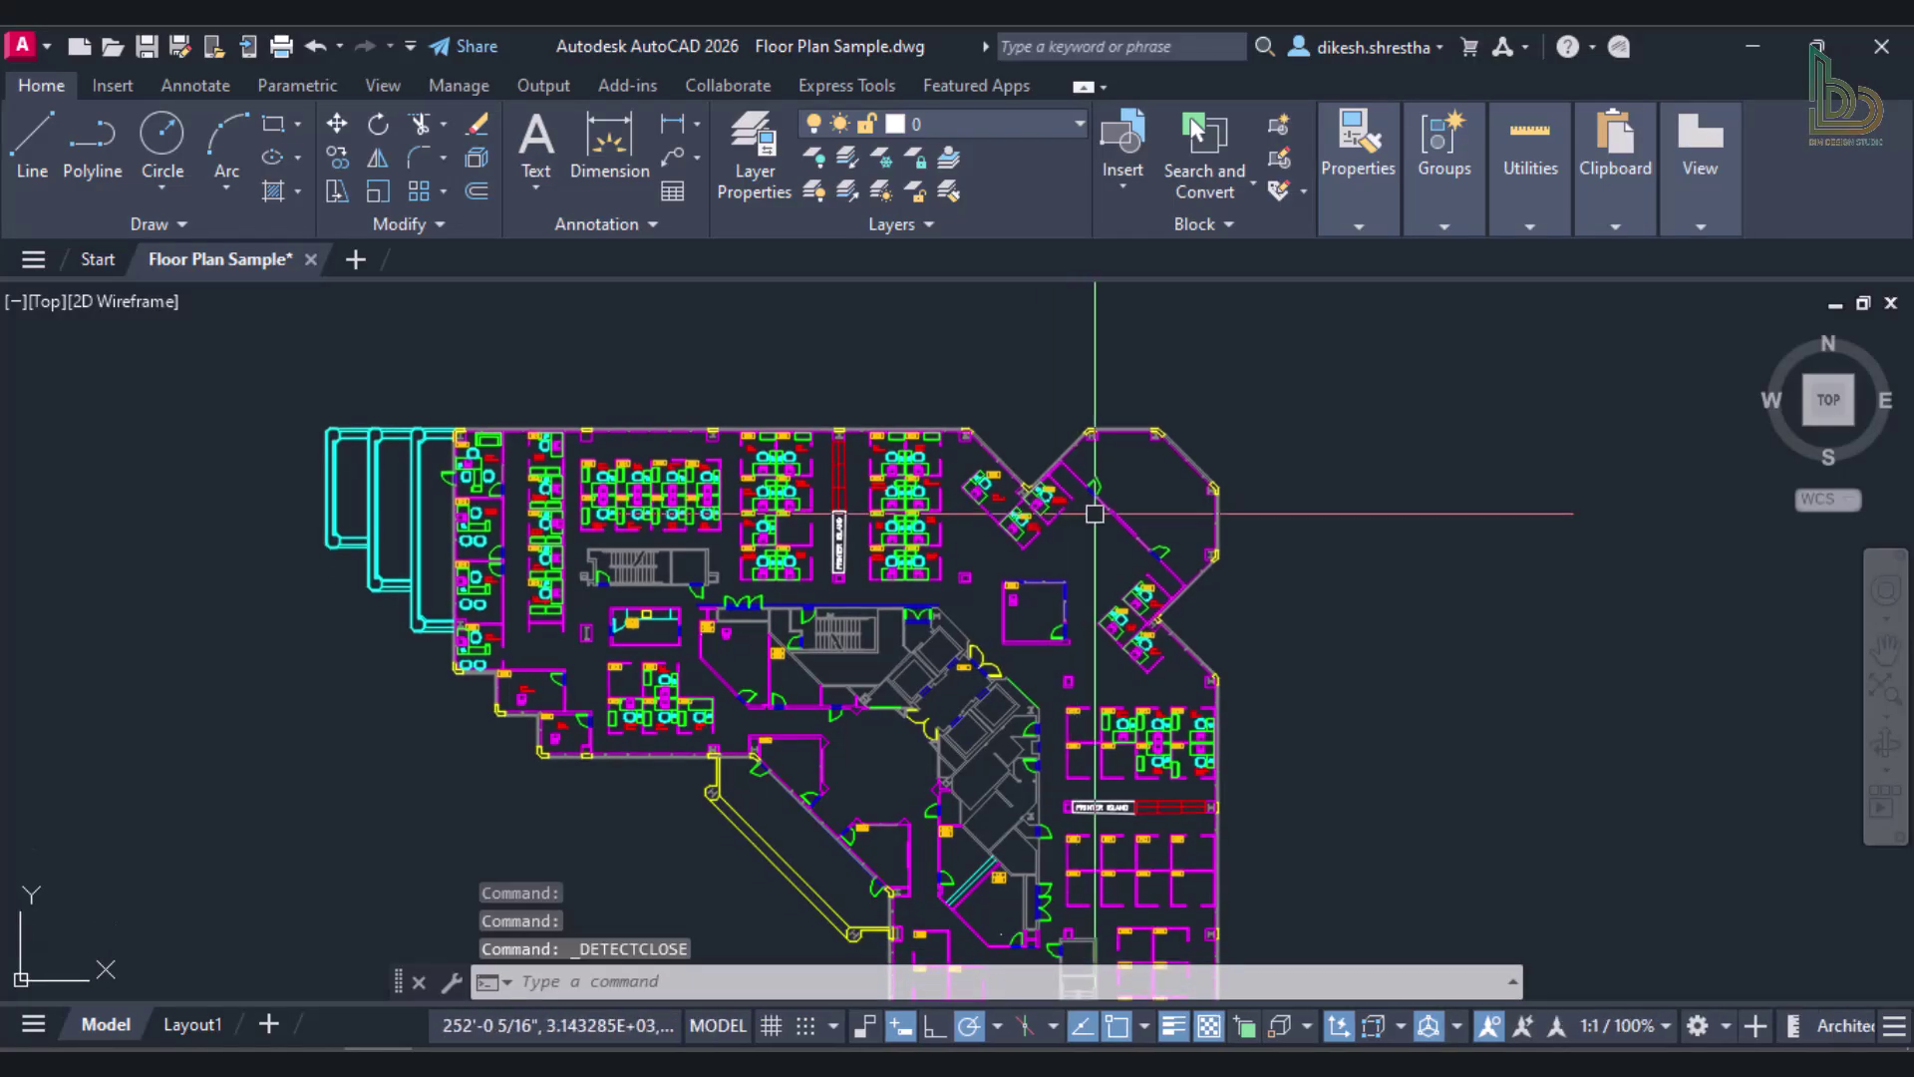
Select the 6090 room-number tag, search for its copies, and step through the 94 matches.
scroll(991, 469, "up", 4)
middle_click_drag(993, 434, 956, 537)
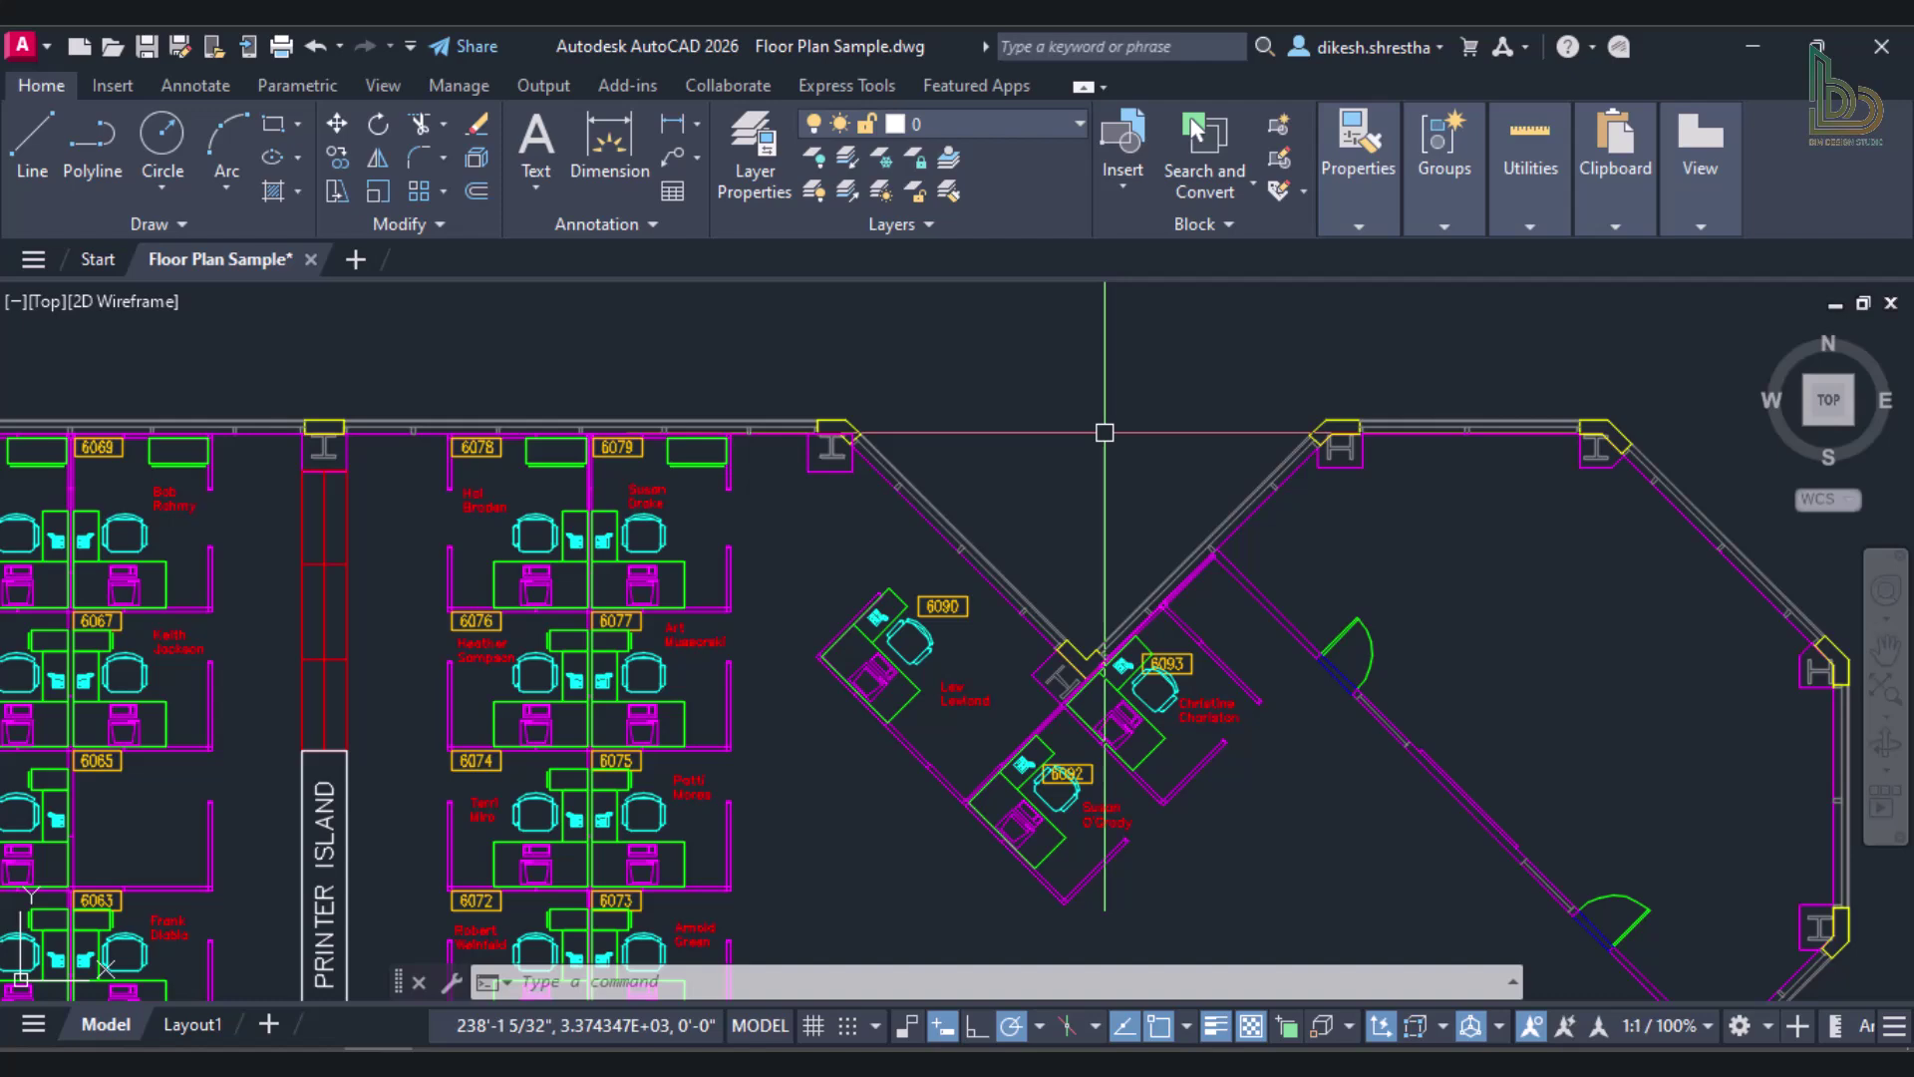
left_click(987, 638)
left_click(975, 598)
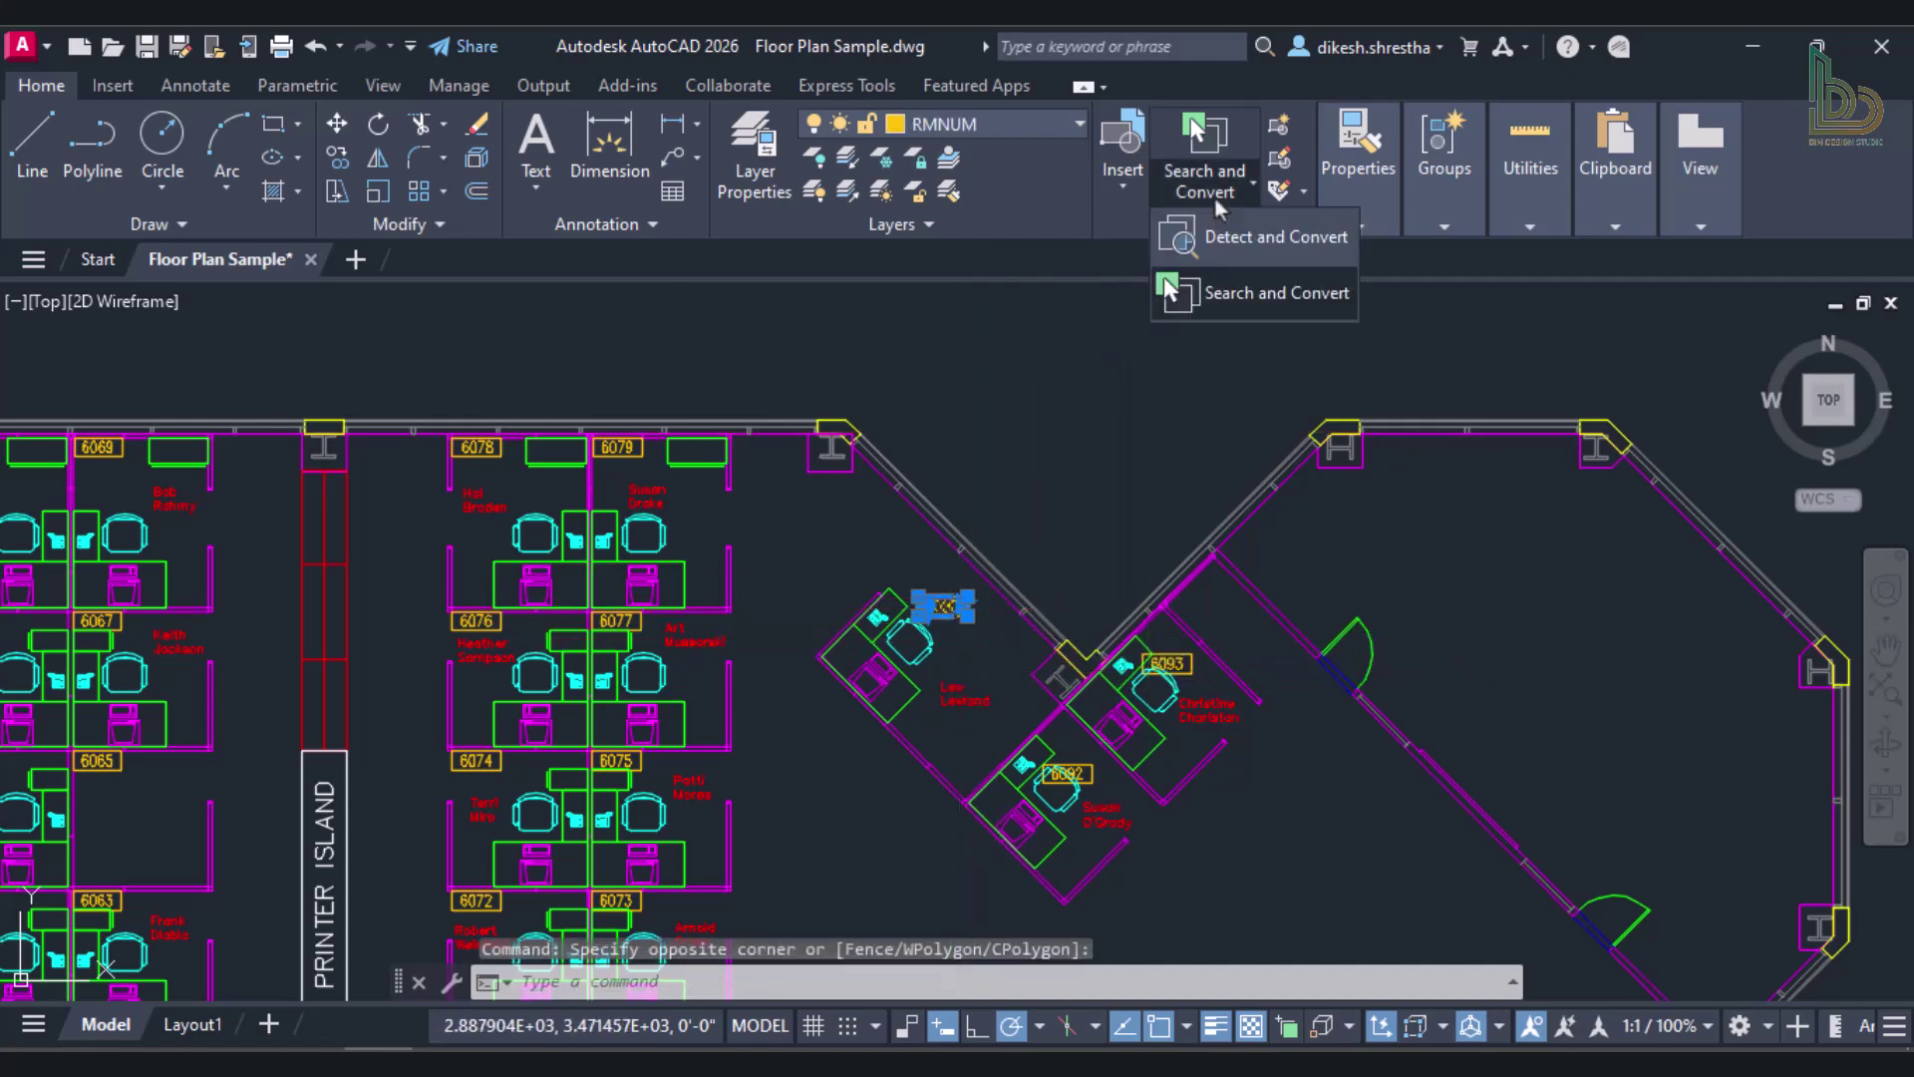
scroll(1236, 289, "down", 8)
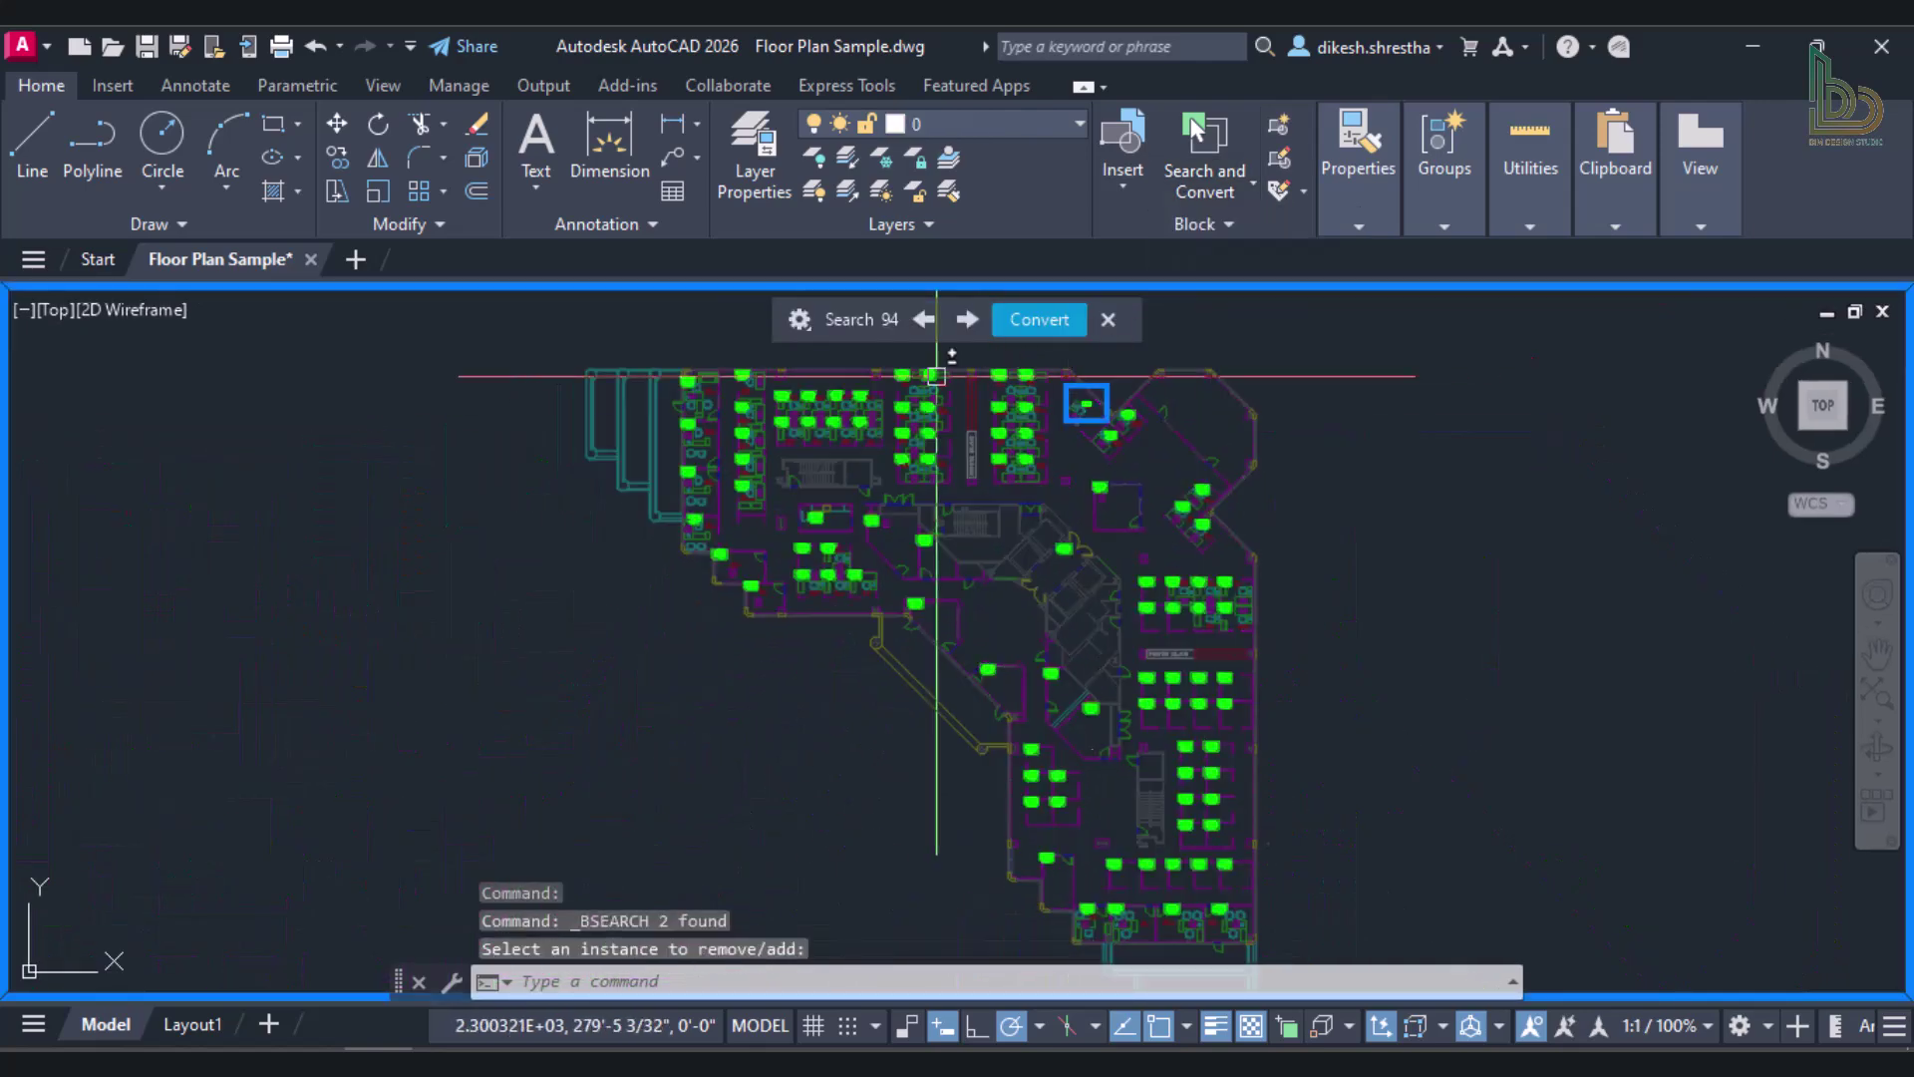
left_click(802, 325)
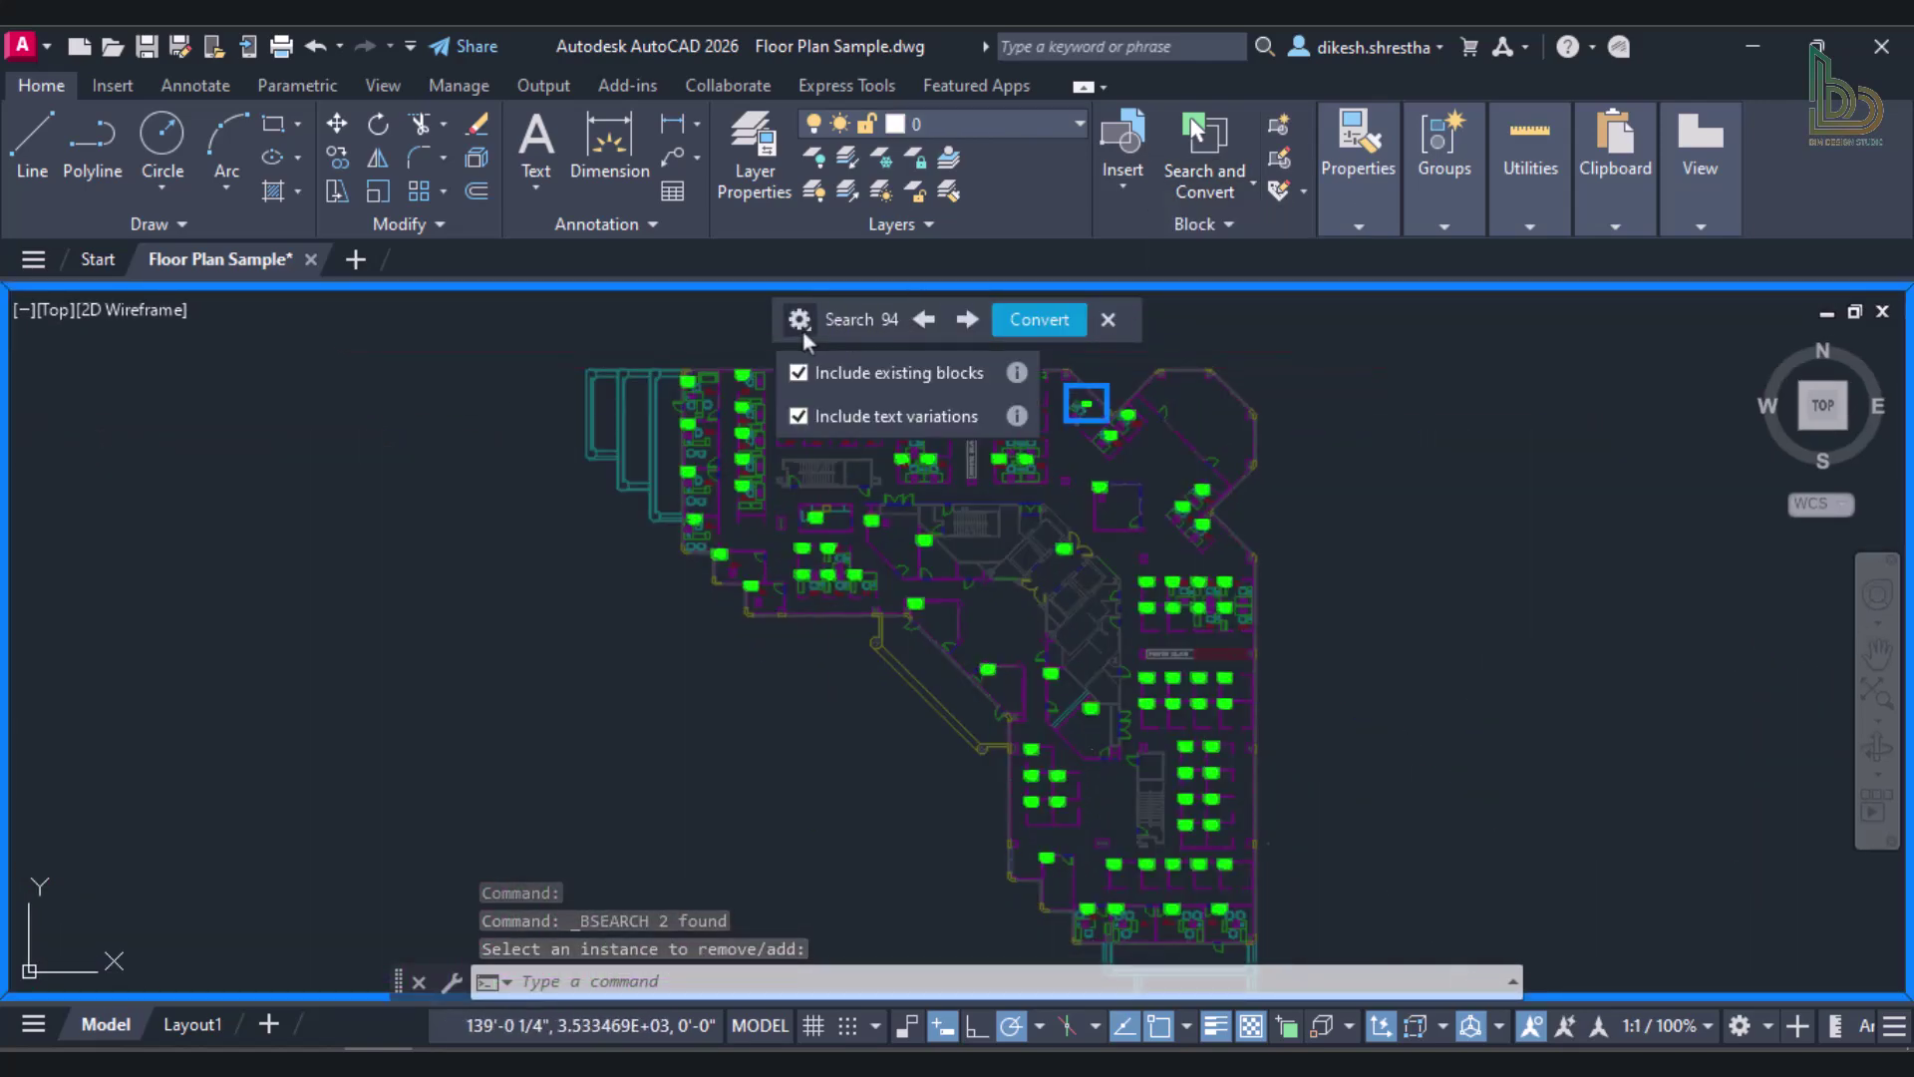
left_click(967, 321)
left_click(937, 320)
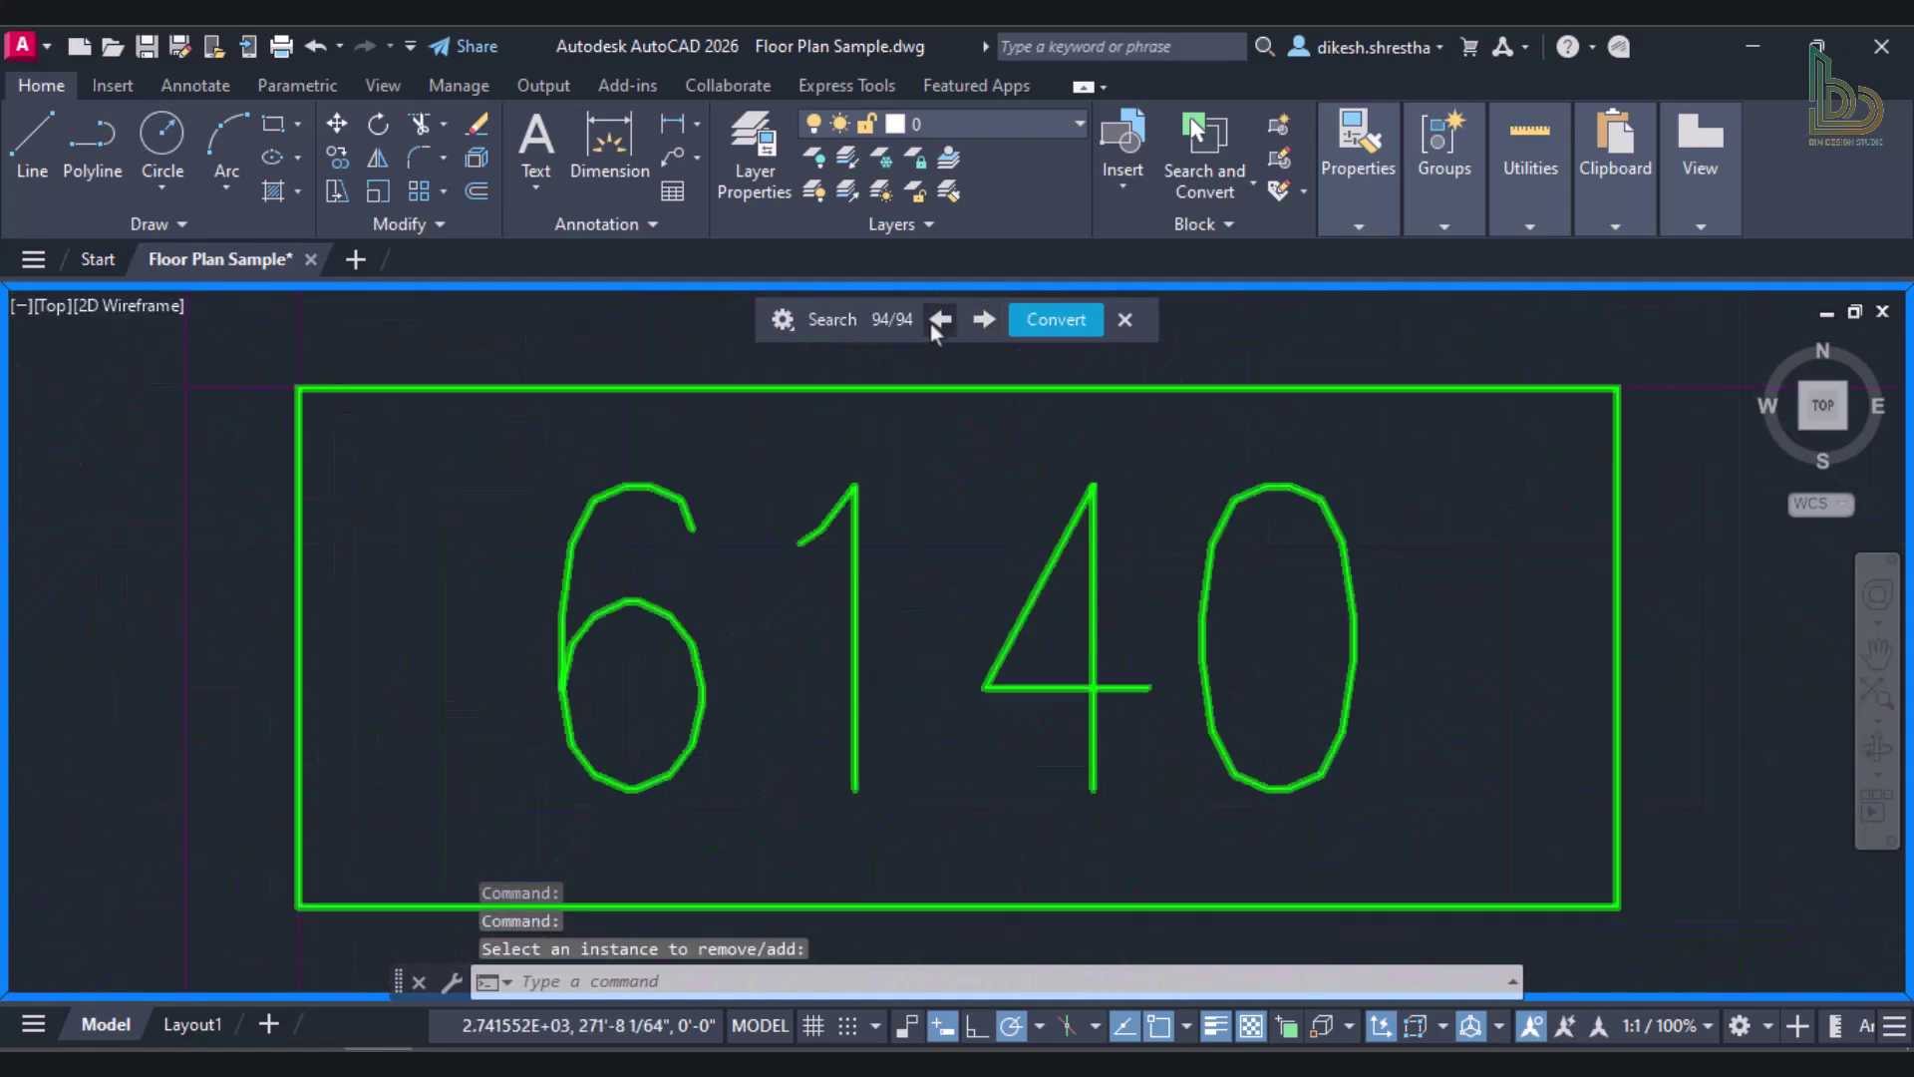
left_click(983, 320)
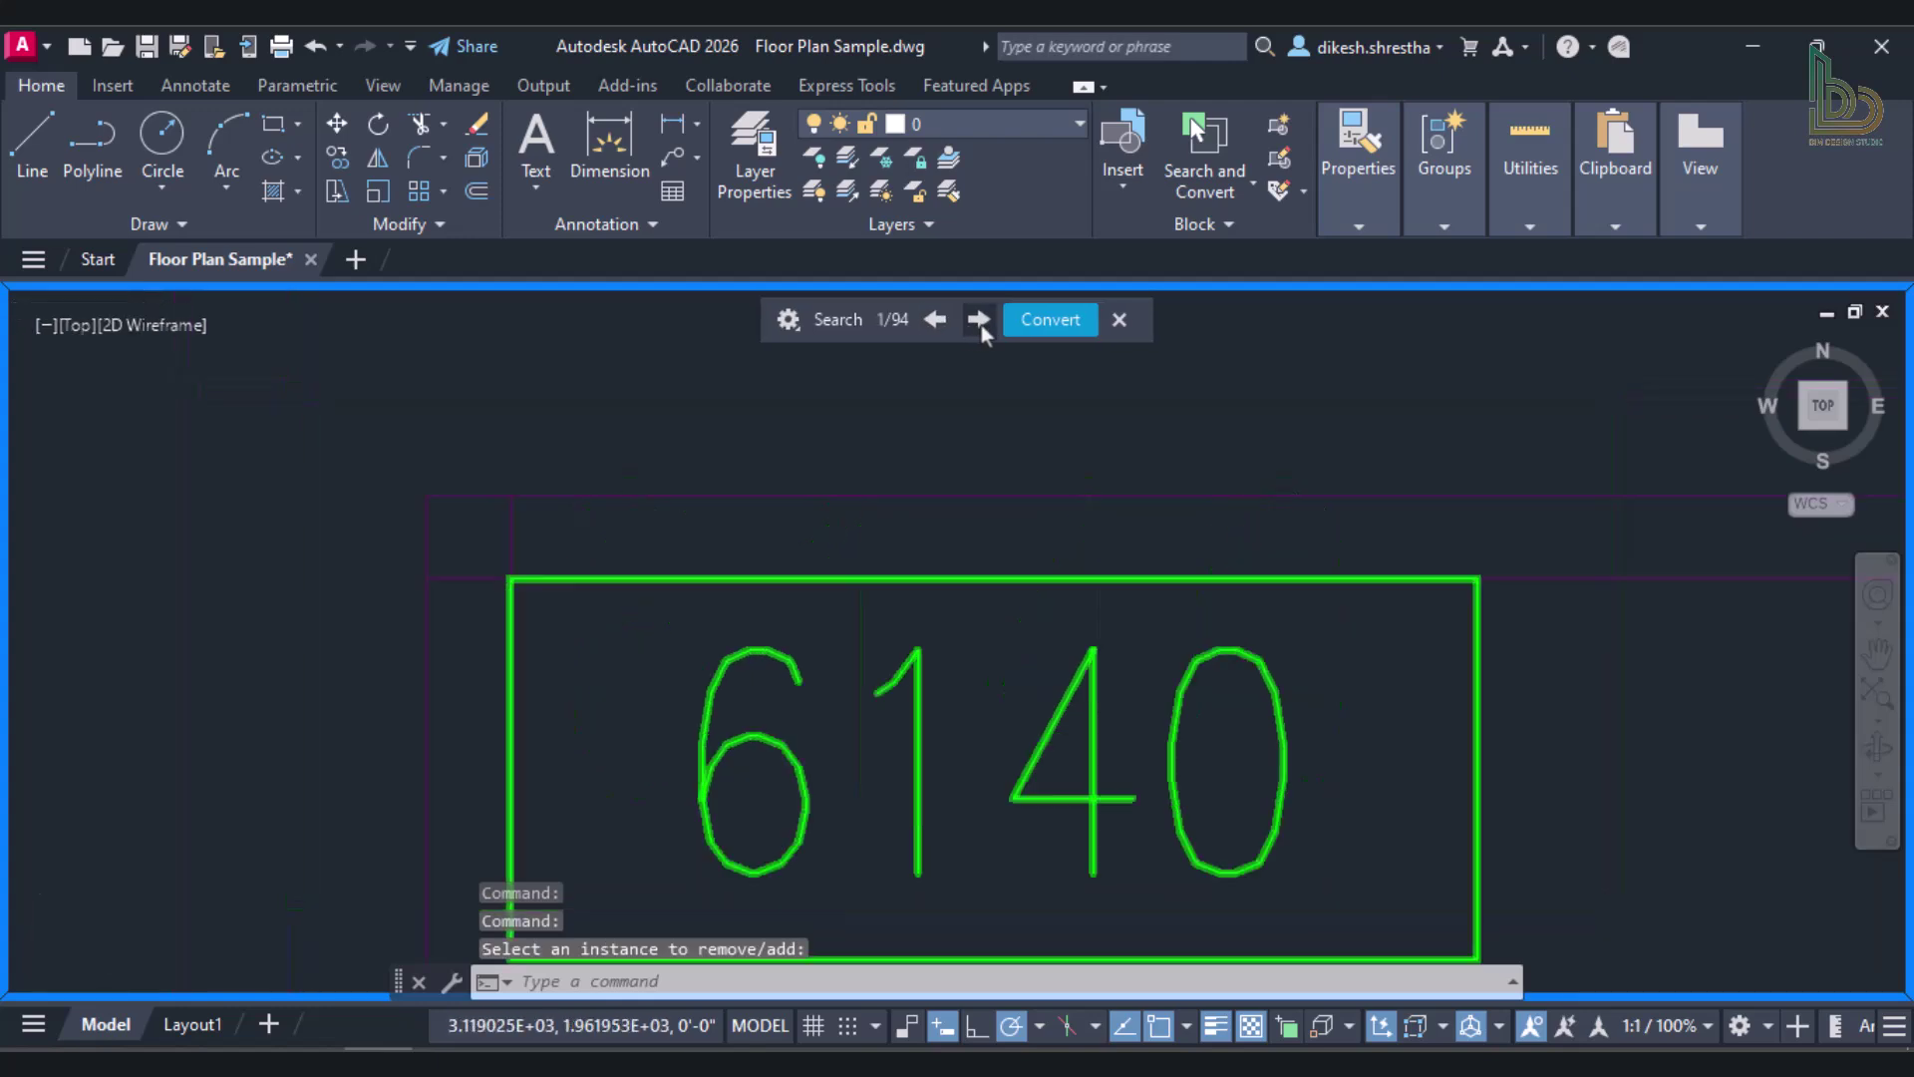
Convert the 94 tags into a block named Room Tag on layer 0, renaming attribute Tag0 to No.
left_click(1055, 334)
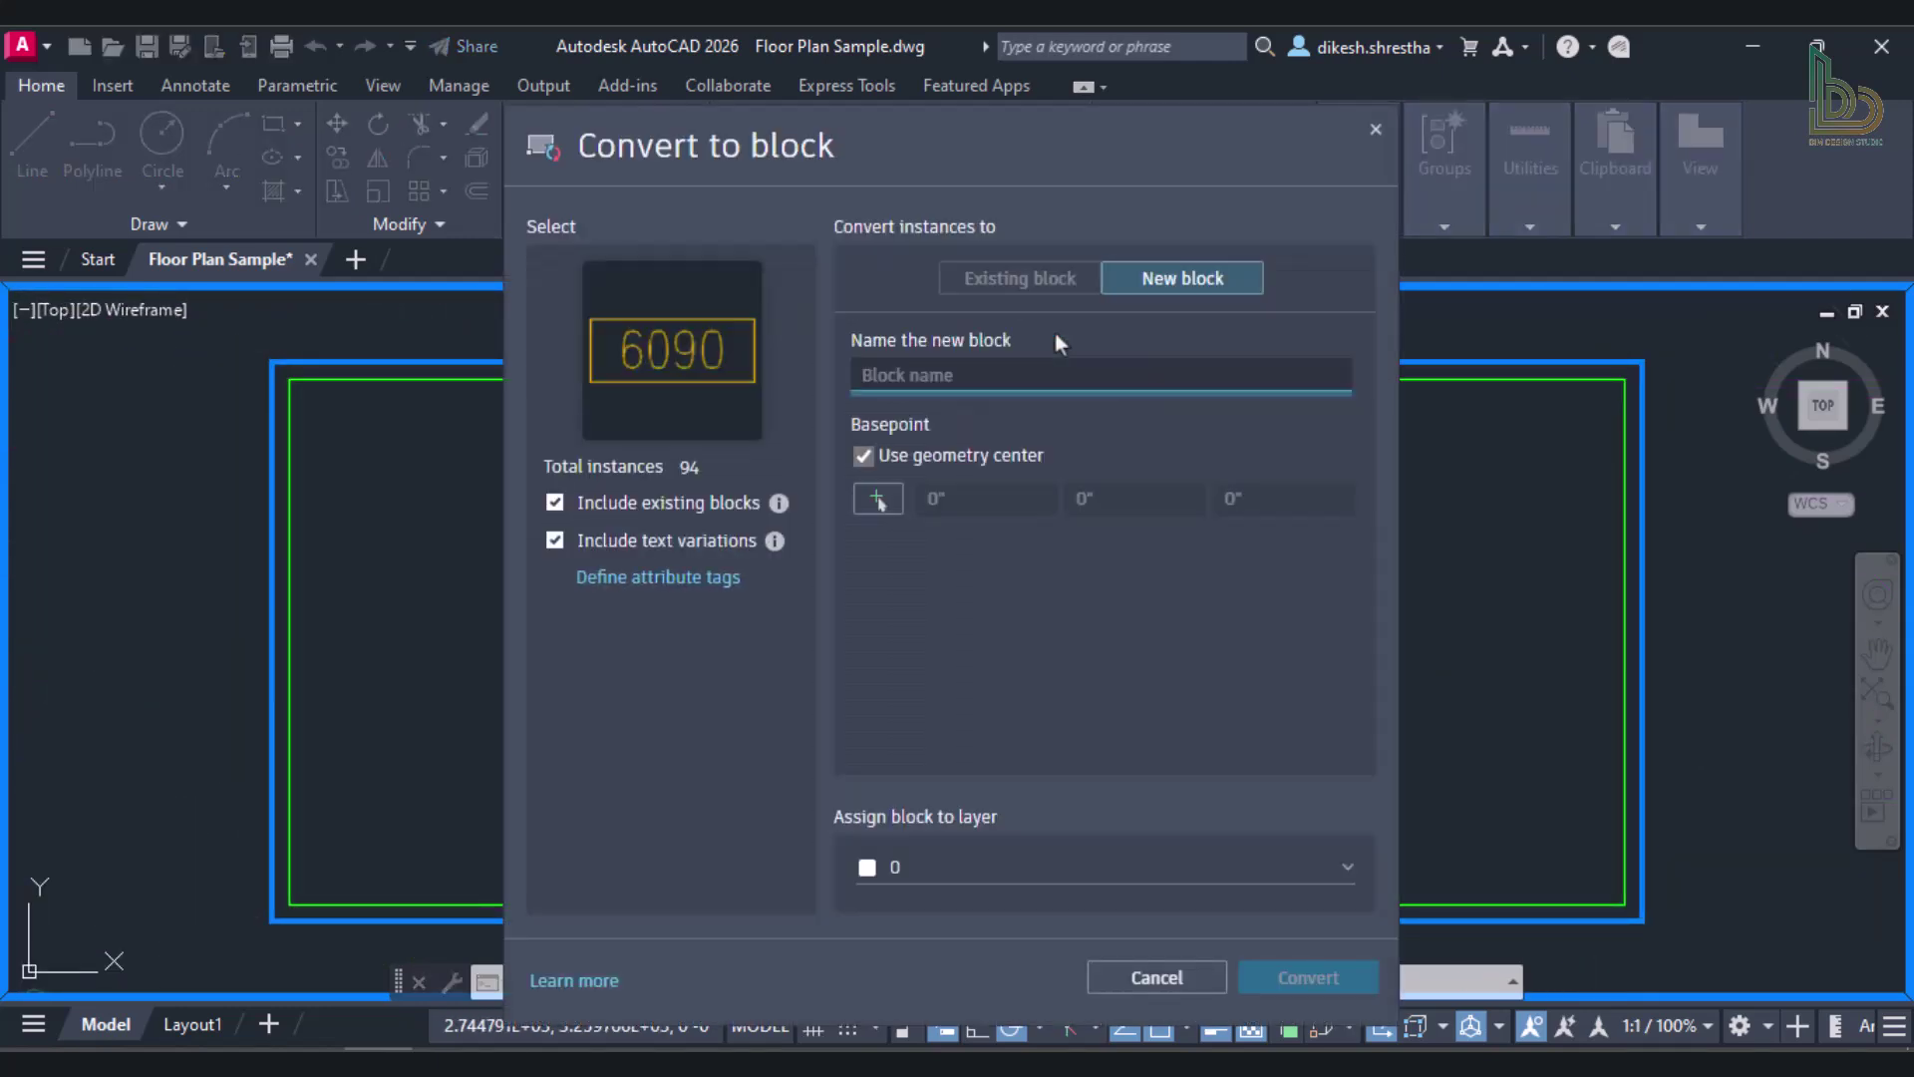
left_click(602, 579)
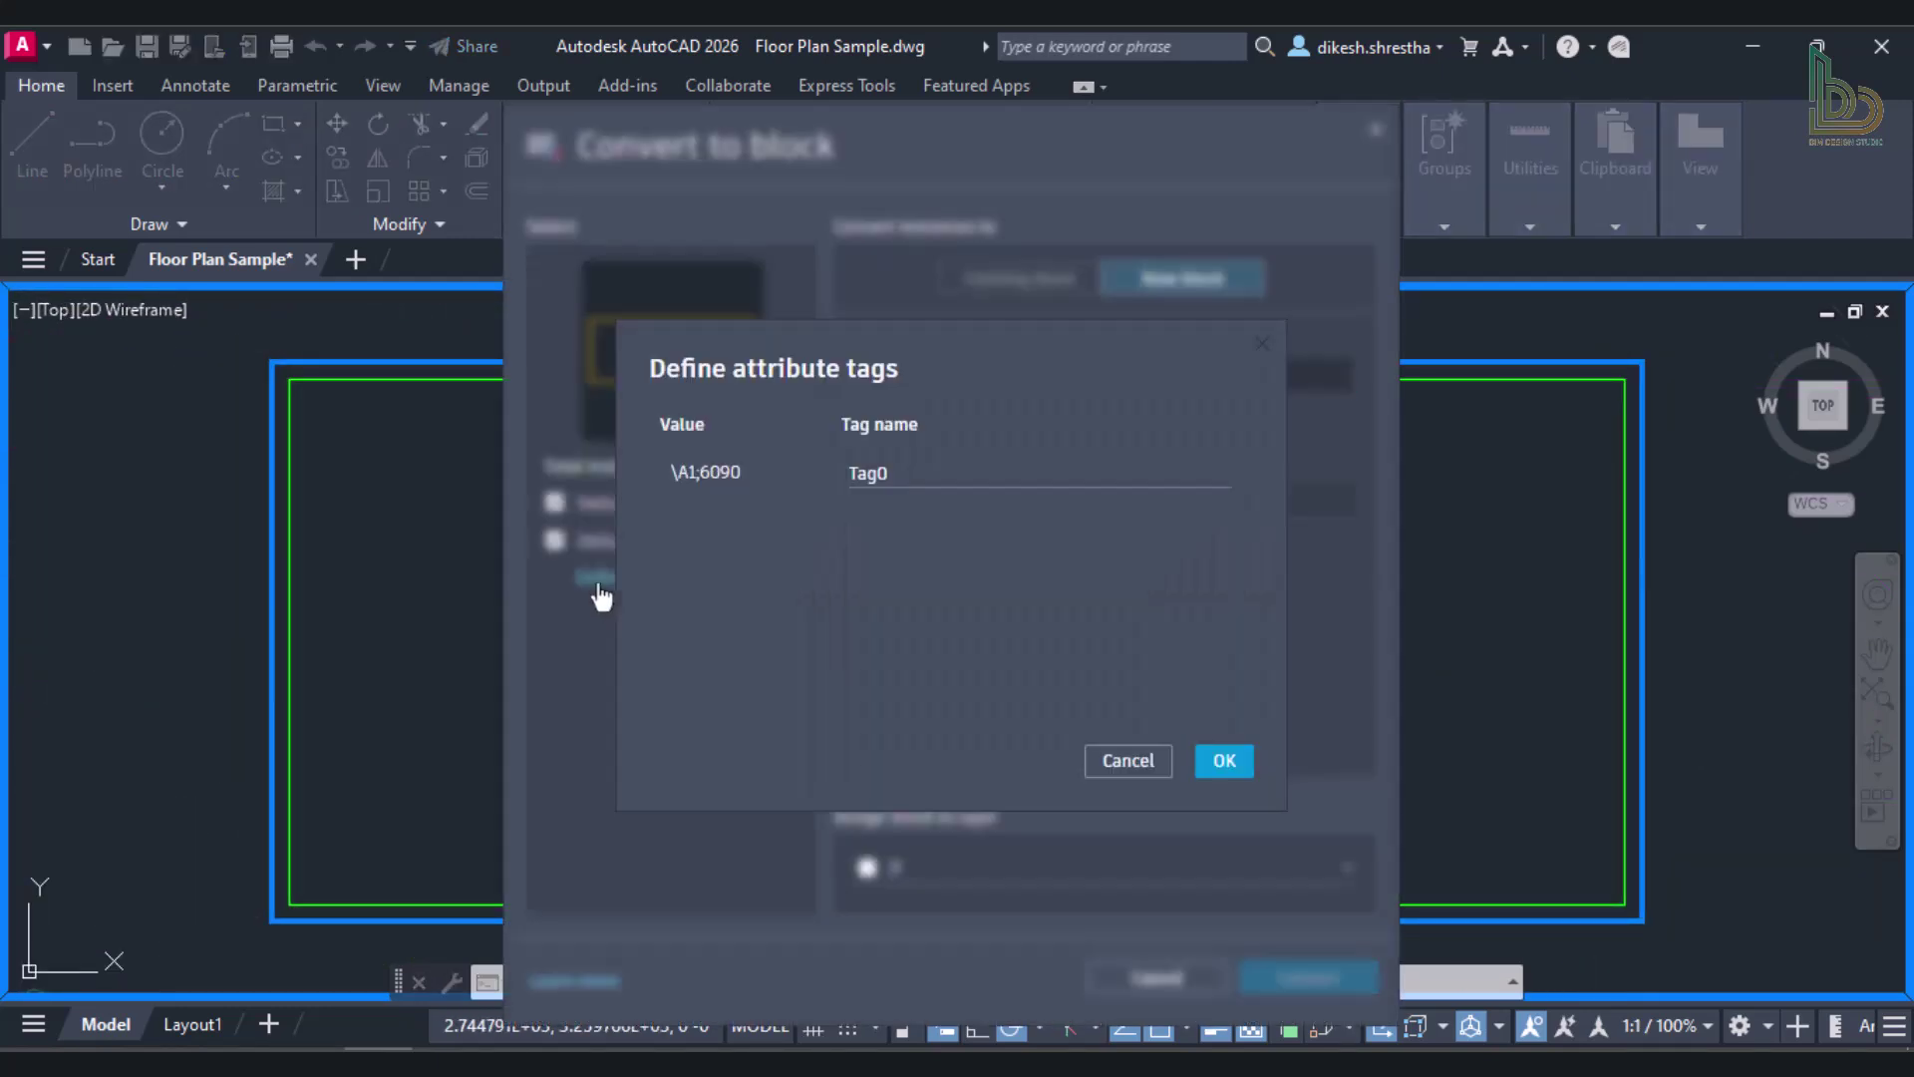
type("No.")
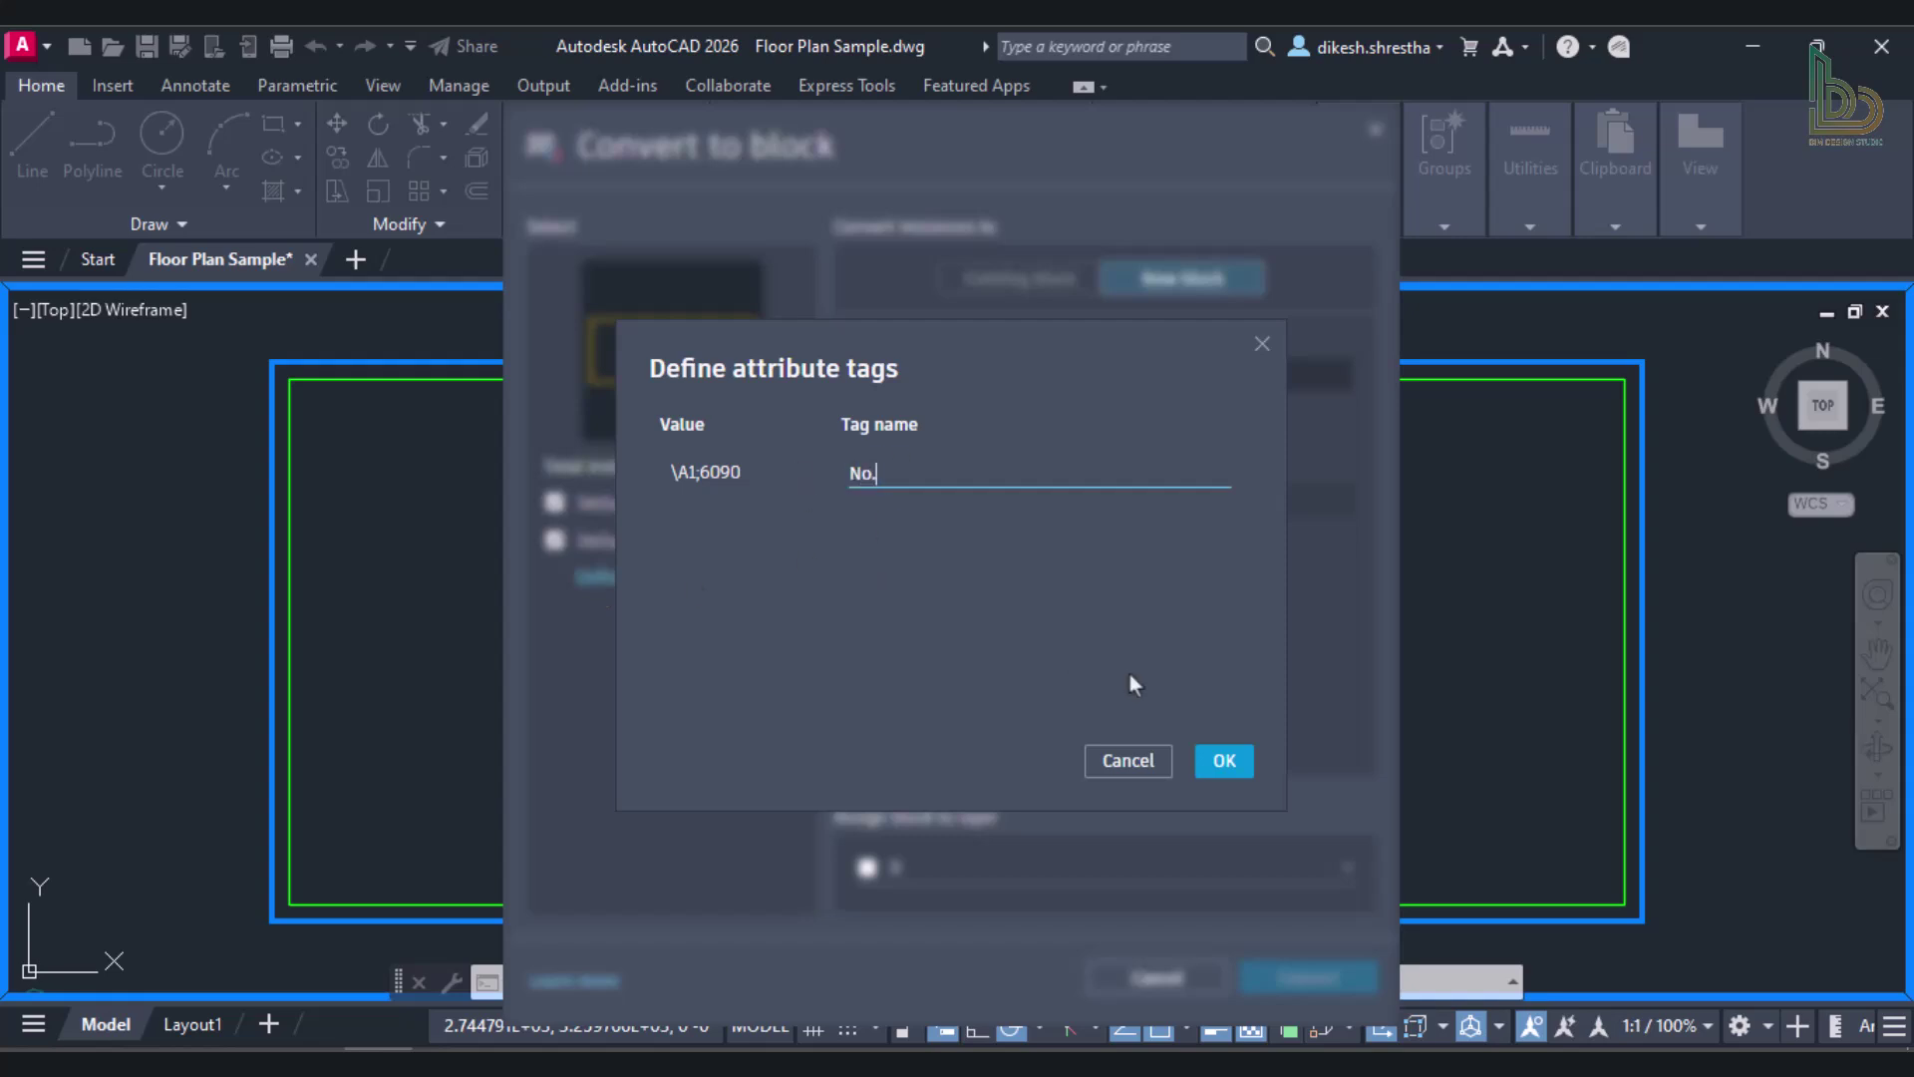
left_click(1225, 760)
left_click(991, 374)
type("Room Tag")
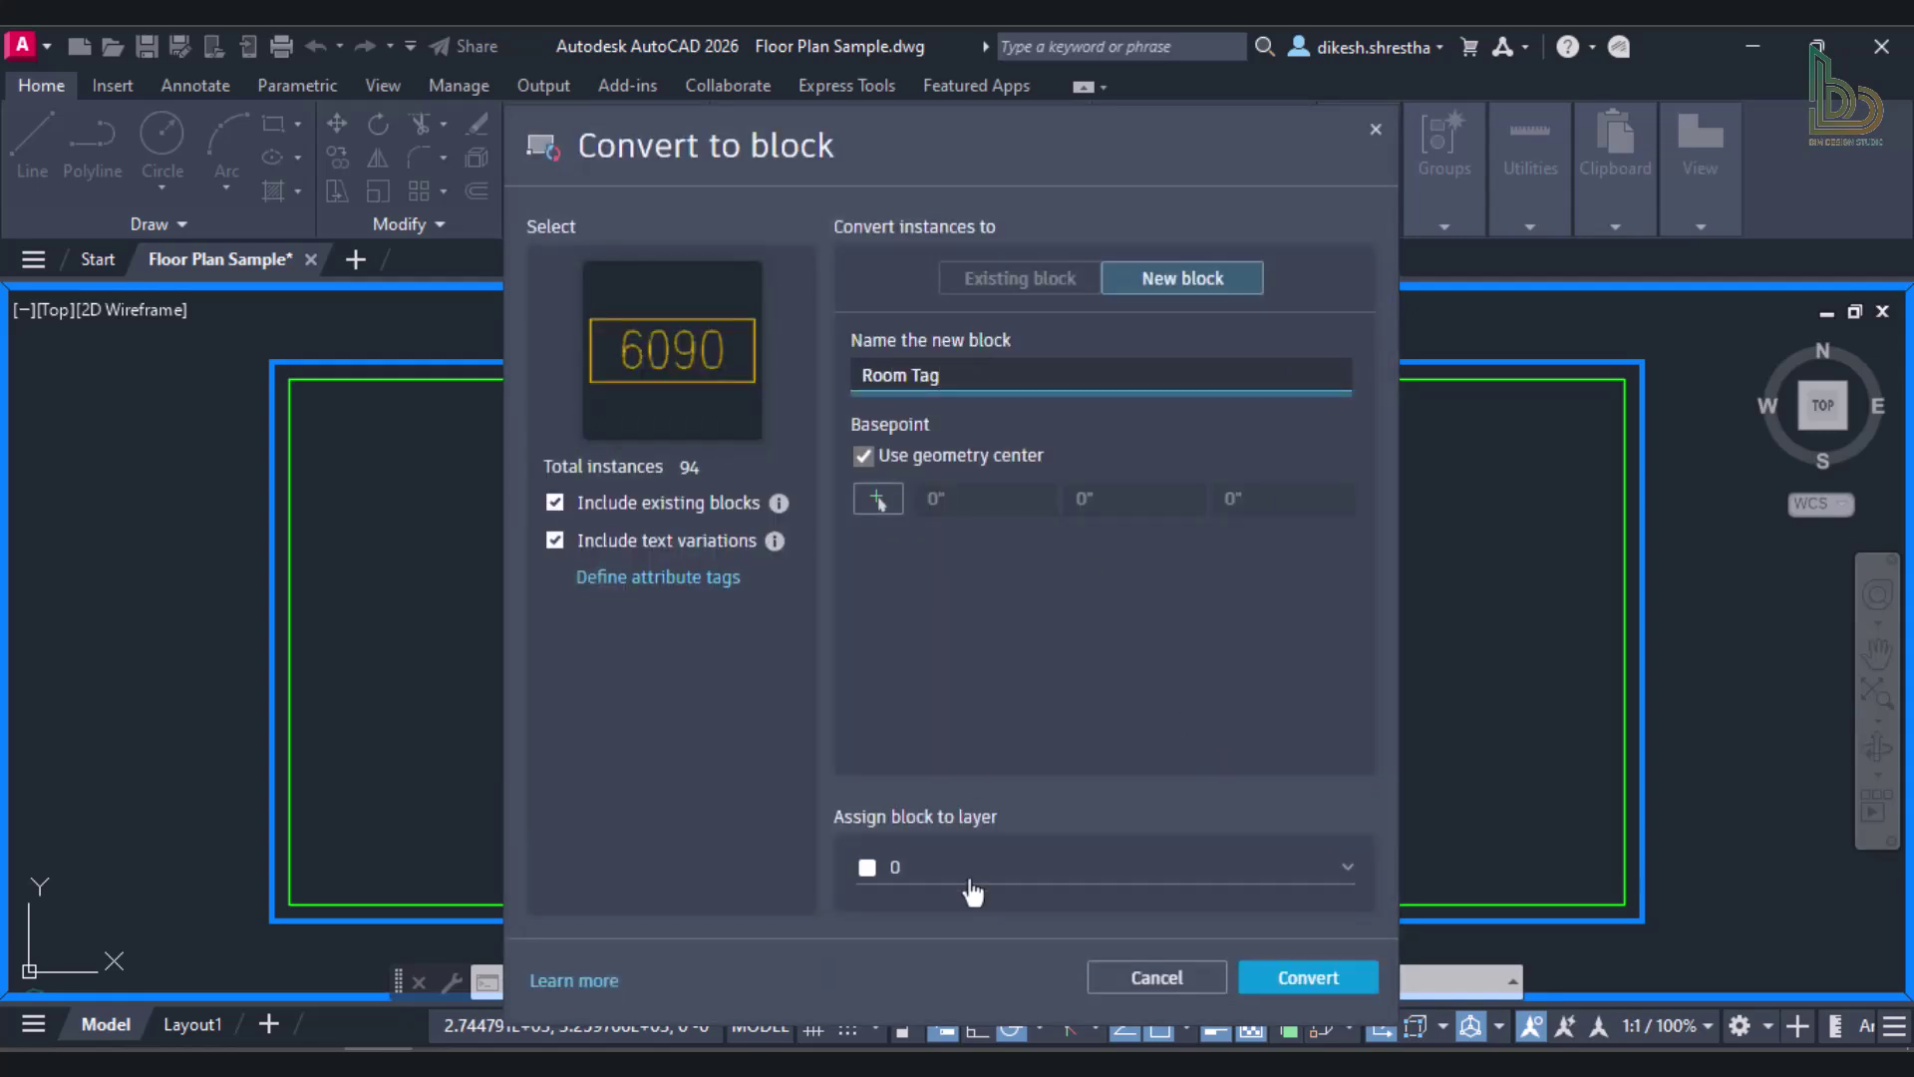
left_click(972, 892)
left_click(1296, 890)
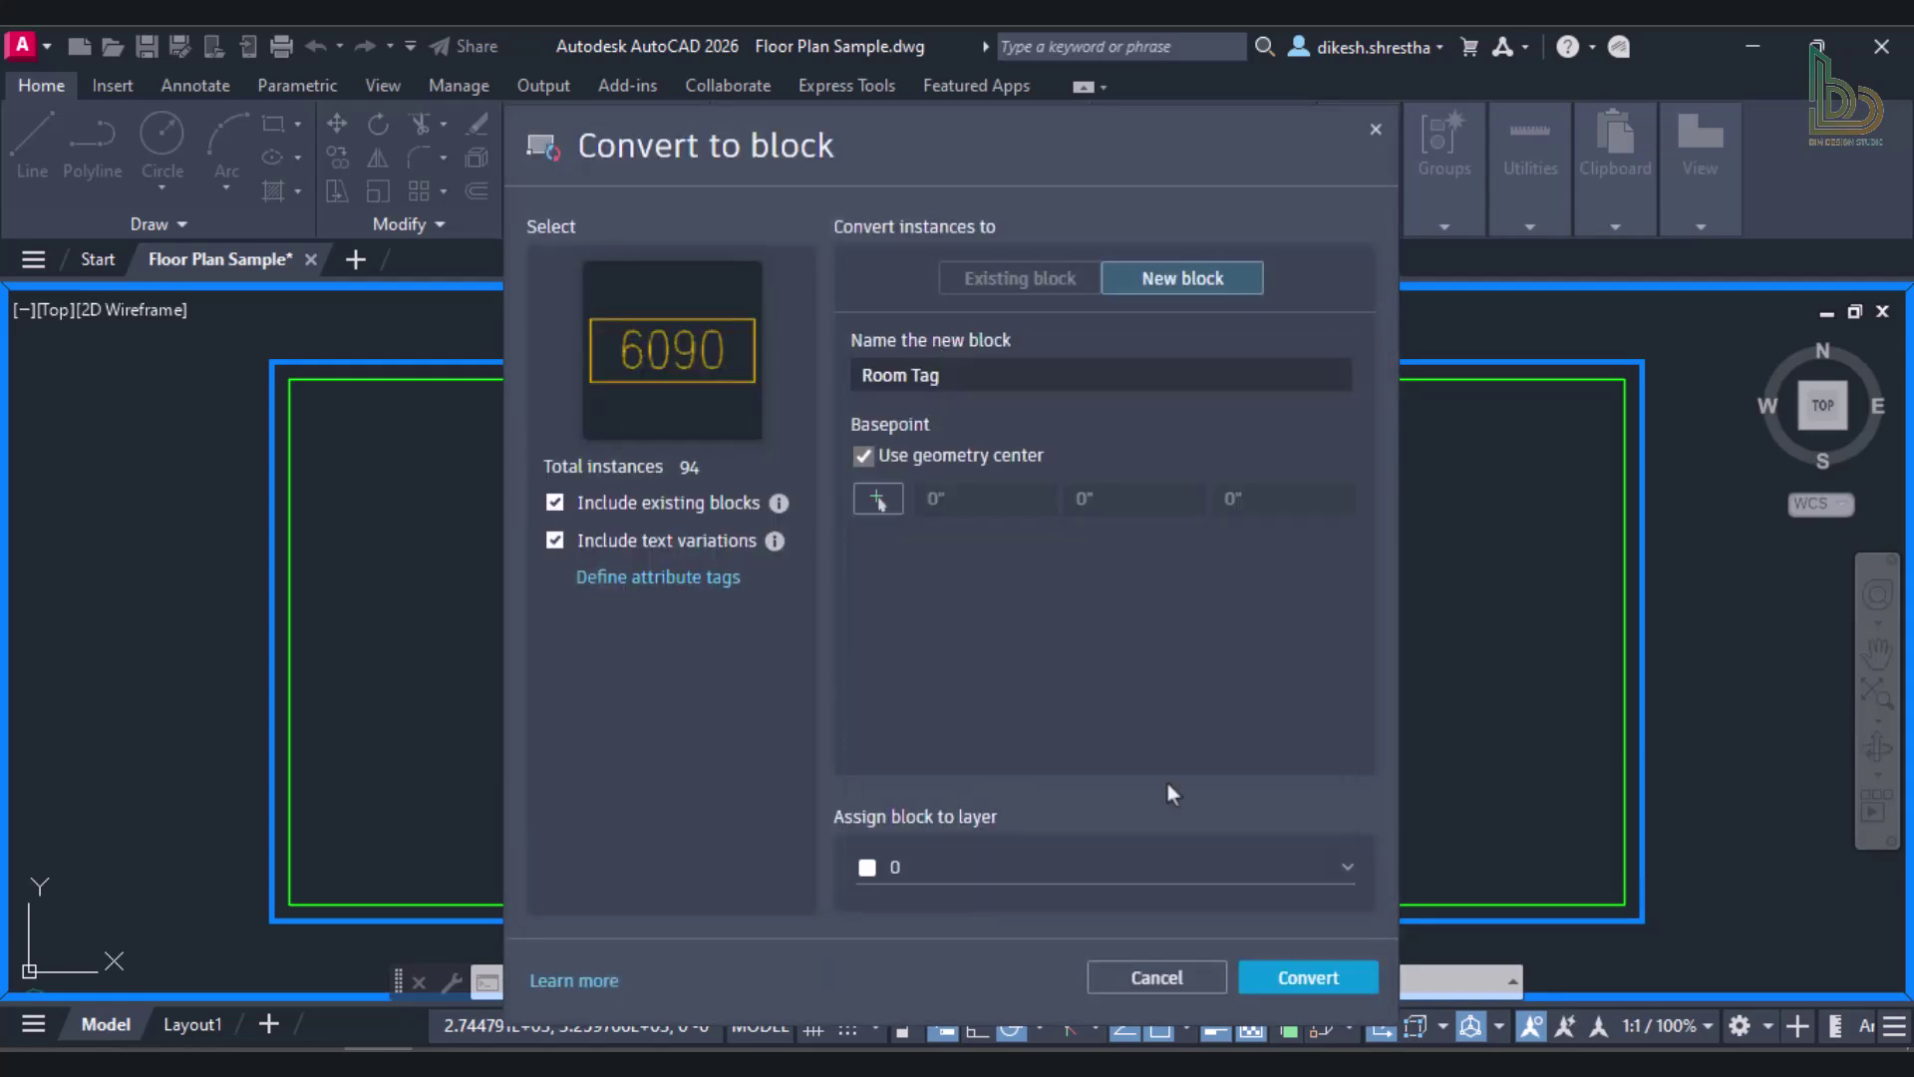
left_click(1307, 977)
scroll(1346, 812, "down", 5)
key("Escape")
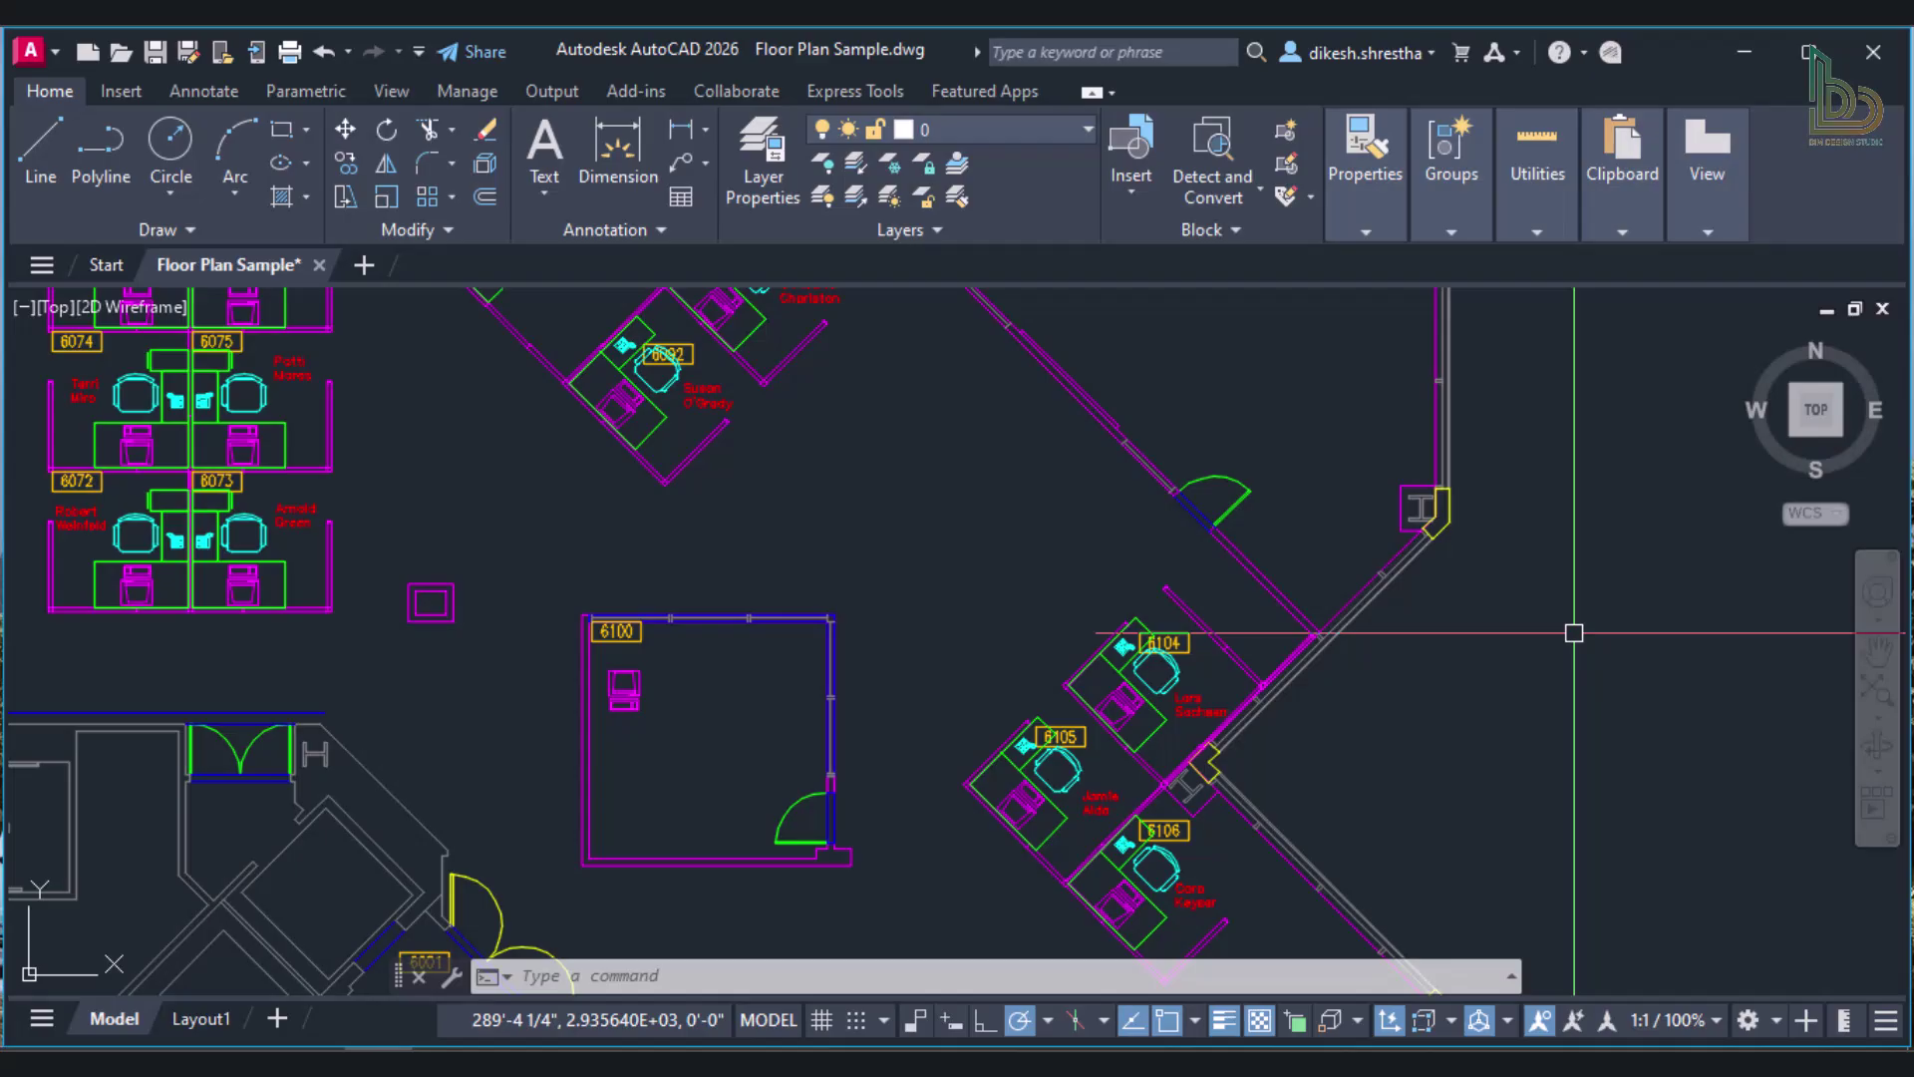
Detect repeated geometry sets in the drawing and select Set 5 with its 28 H-shaped instances.
left_click(1240, 201)
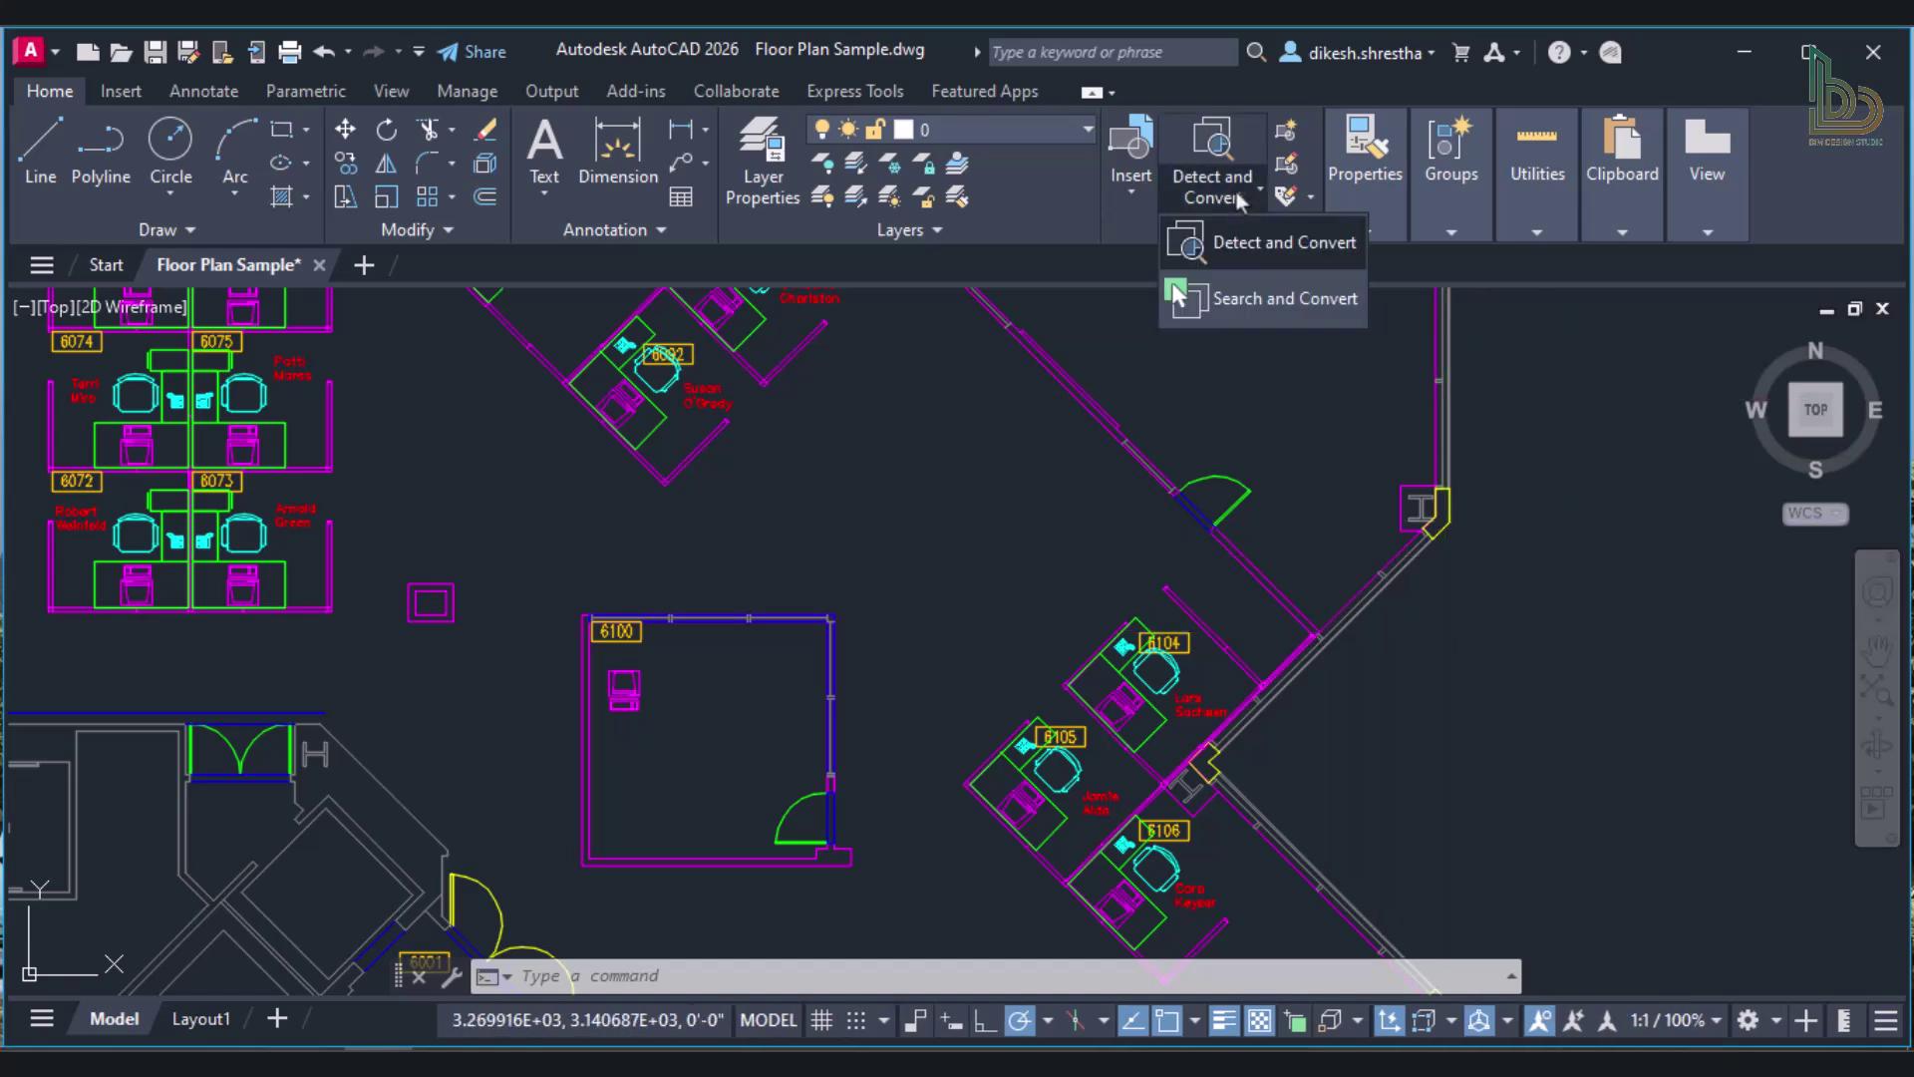
left_click(1253, 245)
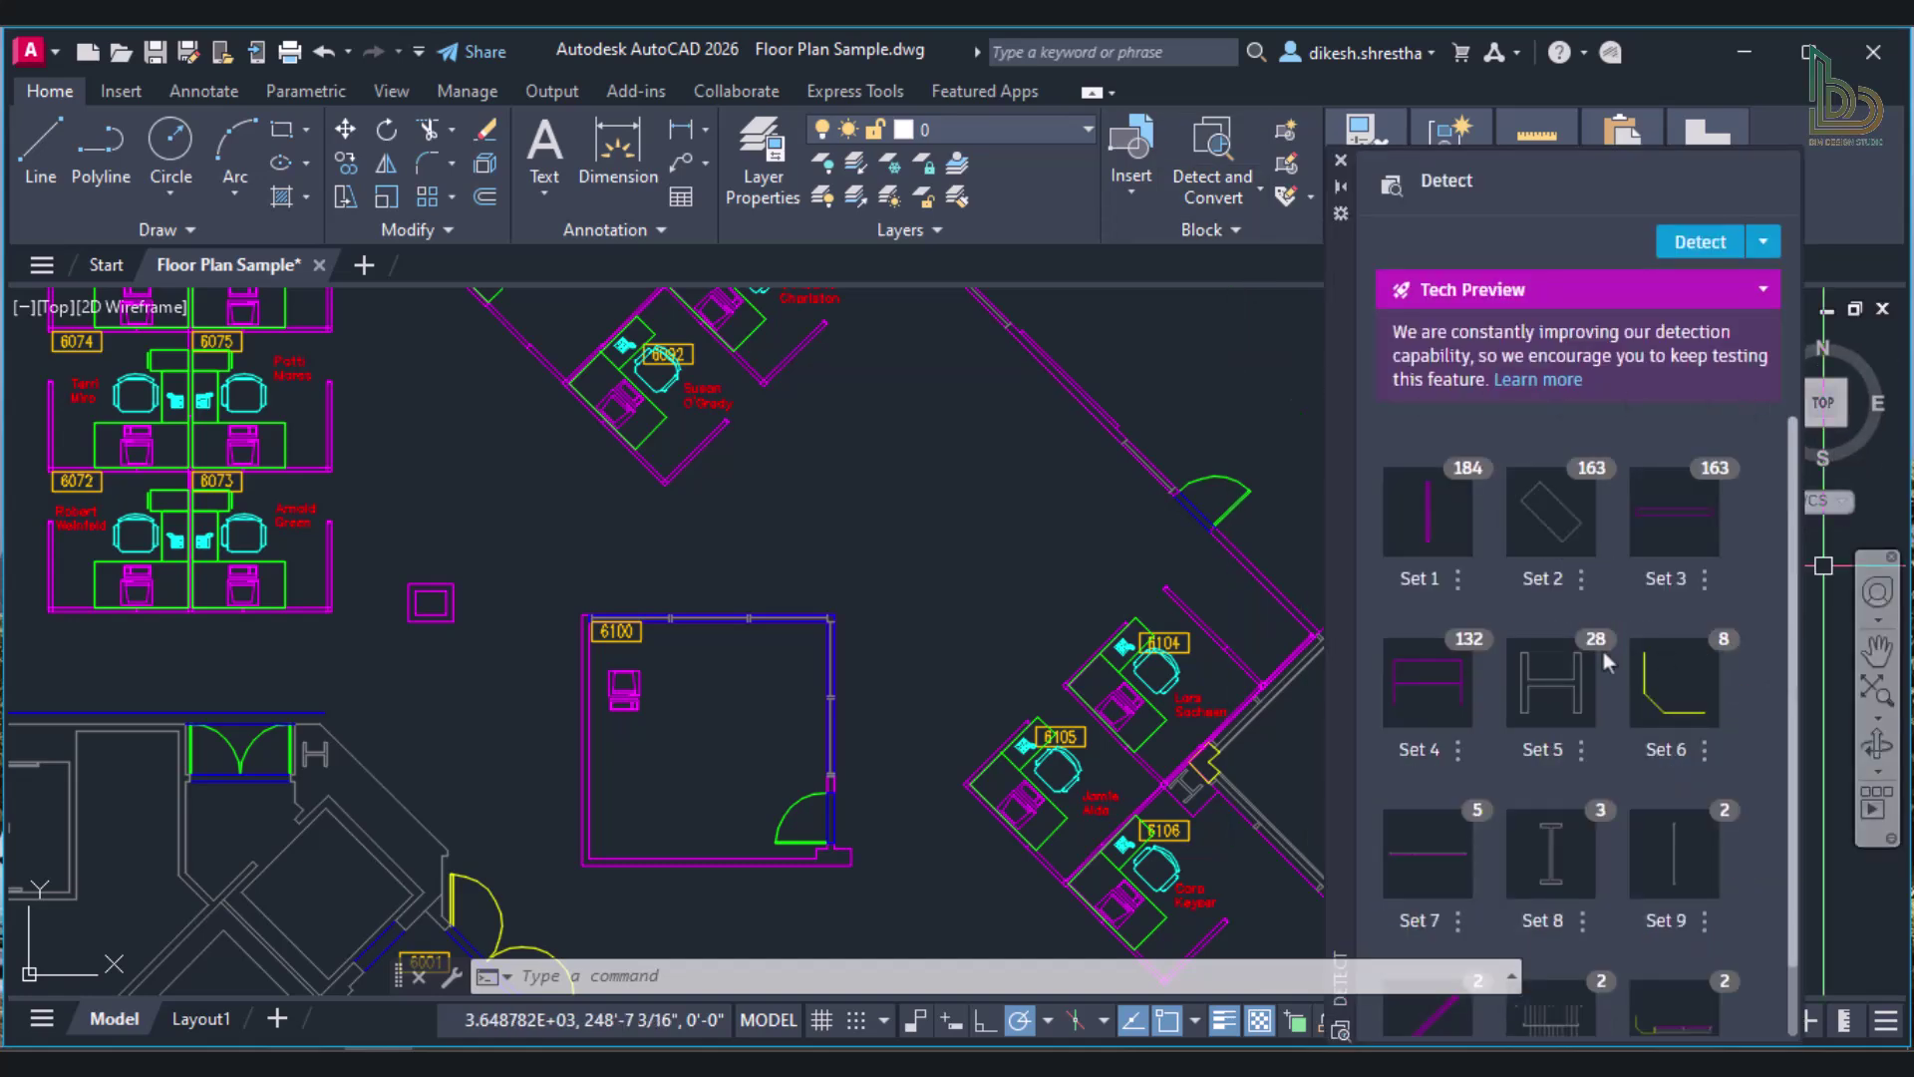
left_click(1552, 698)
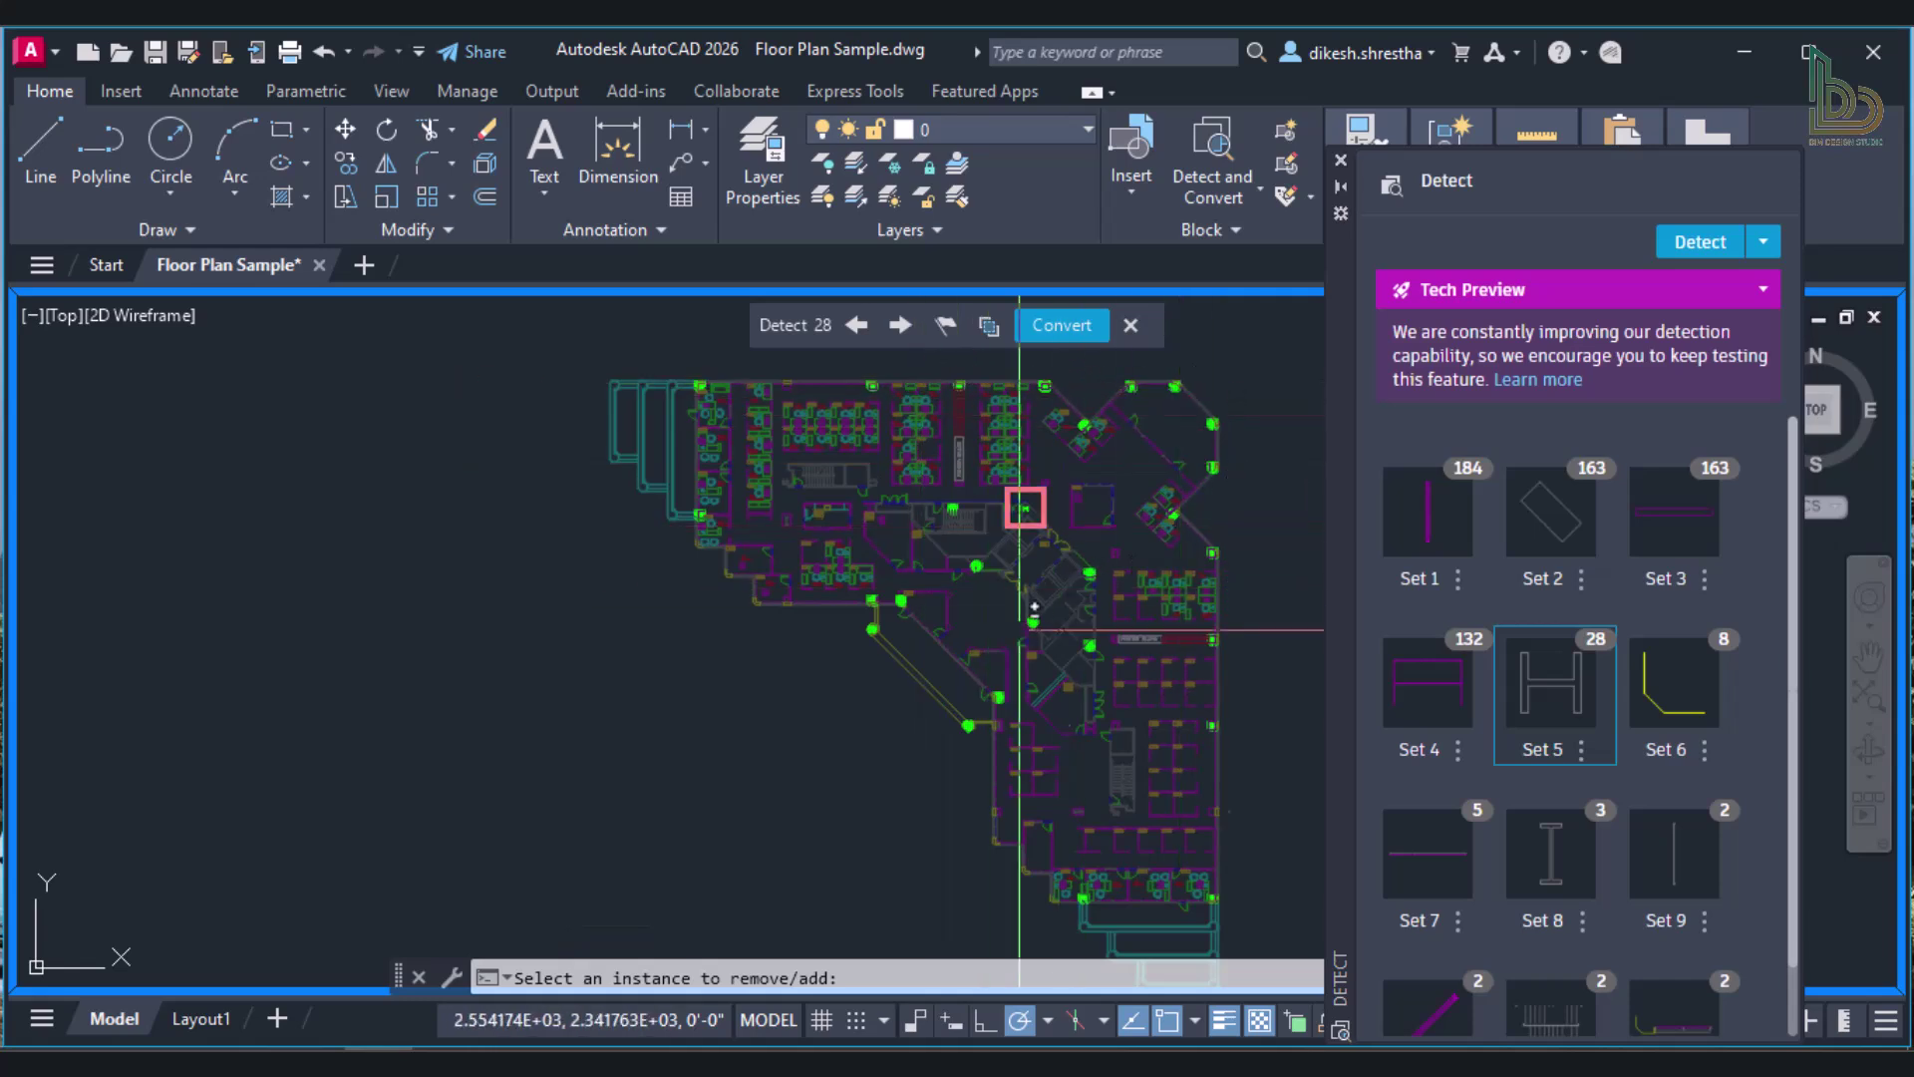
Step through Set 5's detected instances and choose Edit primary from the primary options.
left_click(909, 329)
left_click(869, 331)
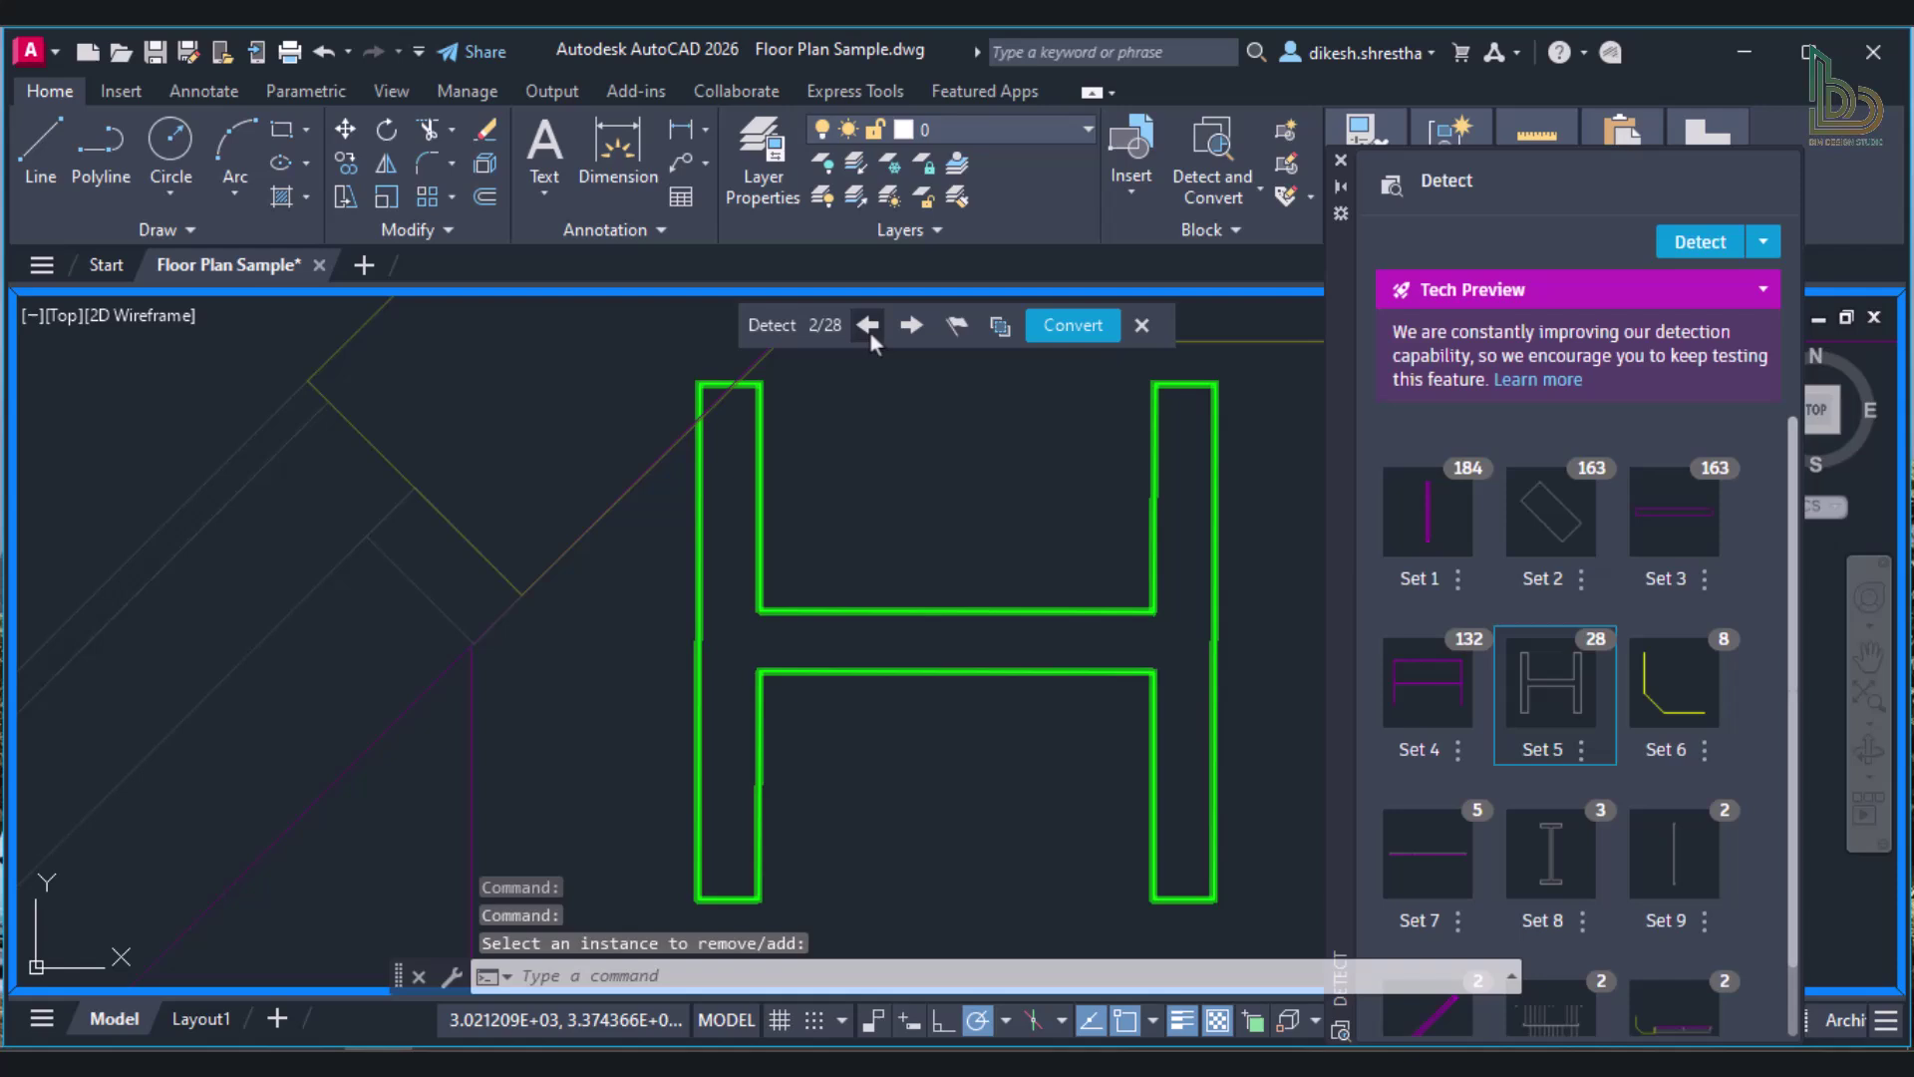
left_click(999, 326)
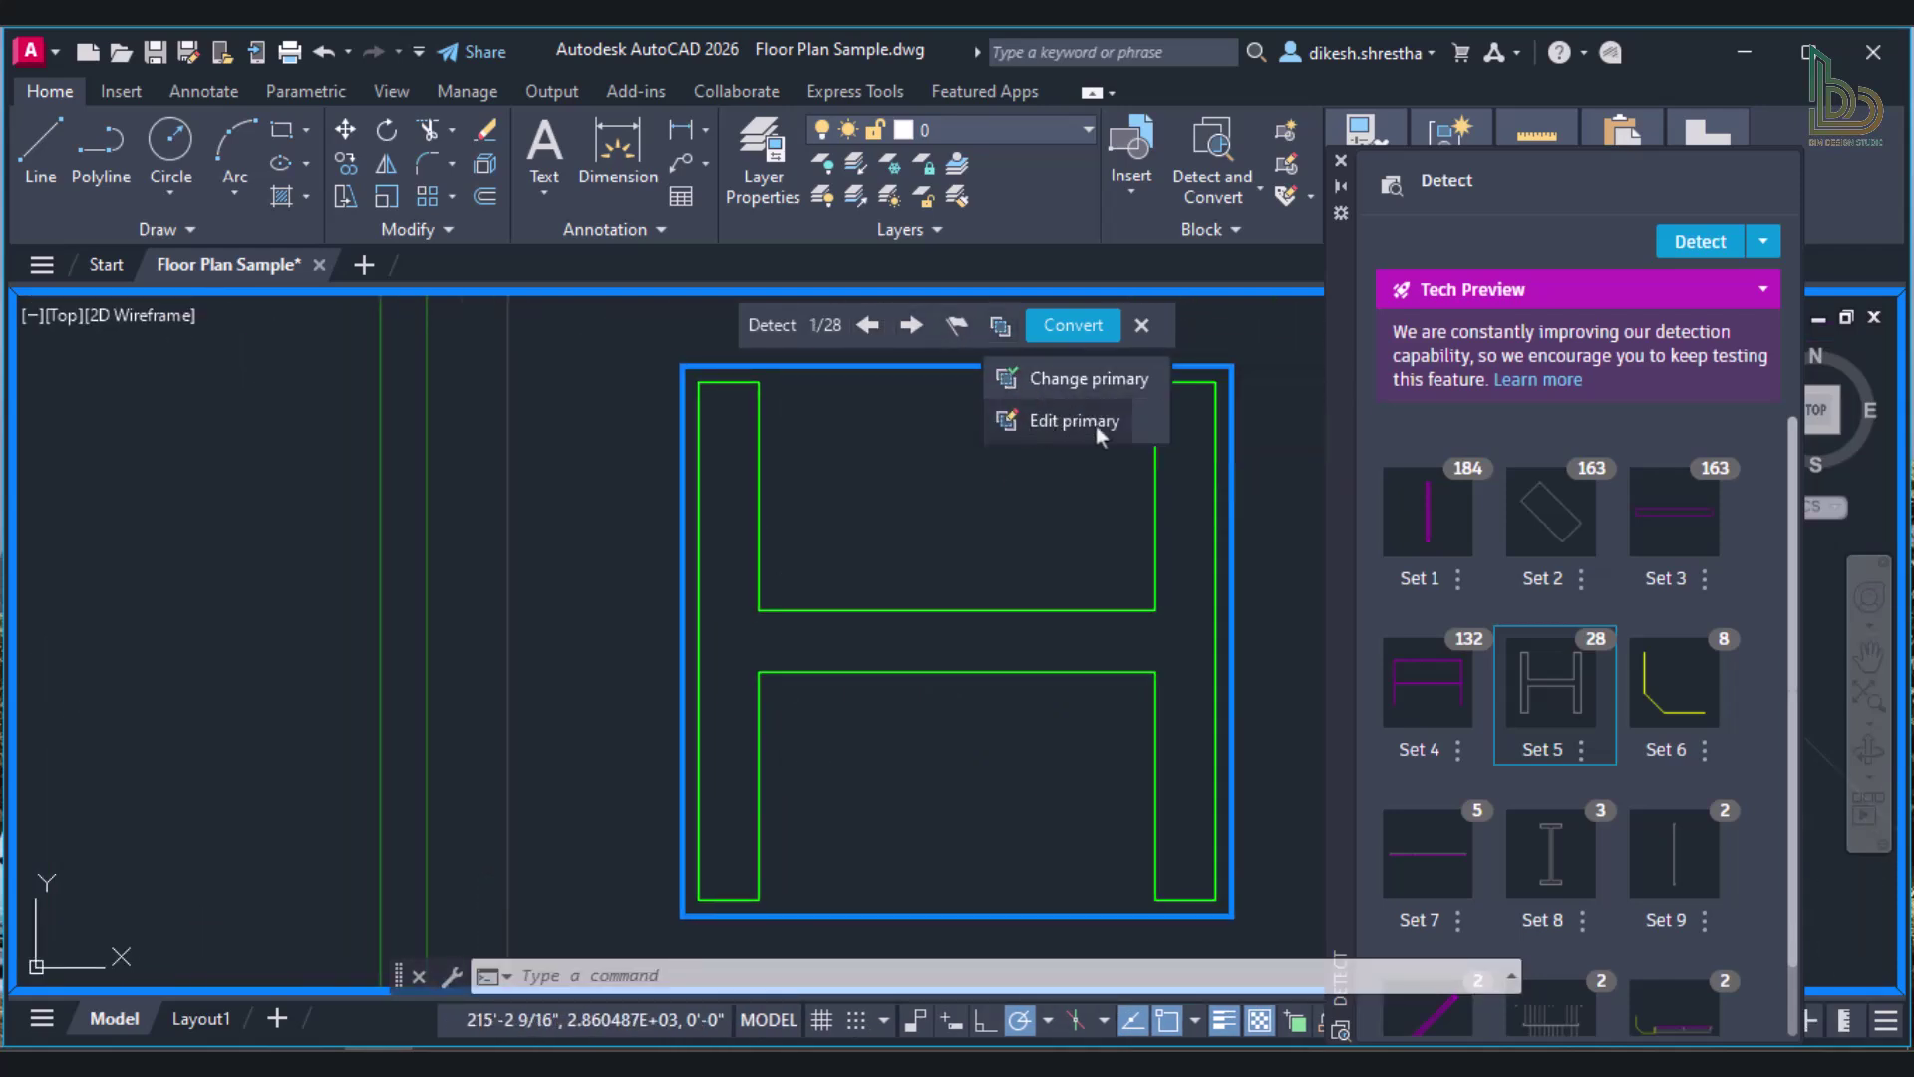
left_click(1092, 378)
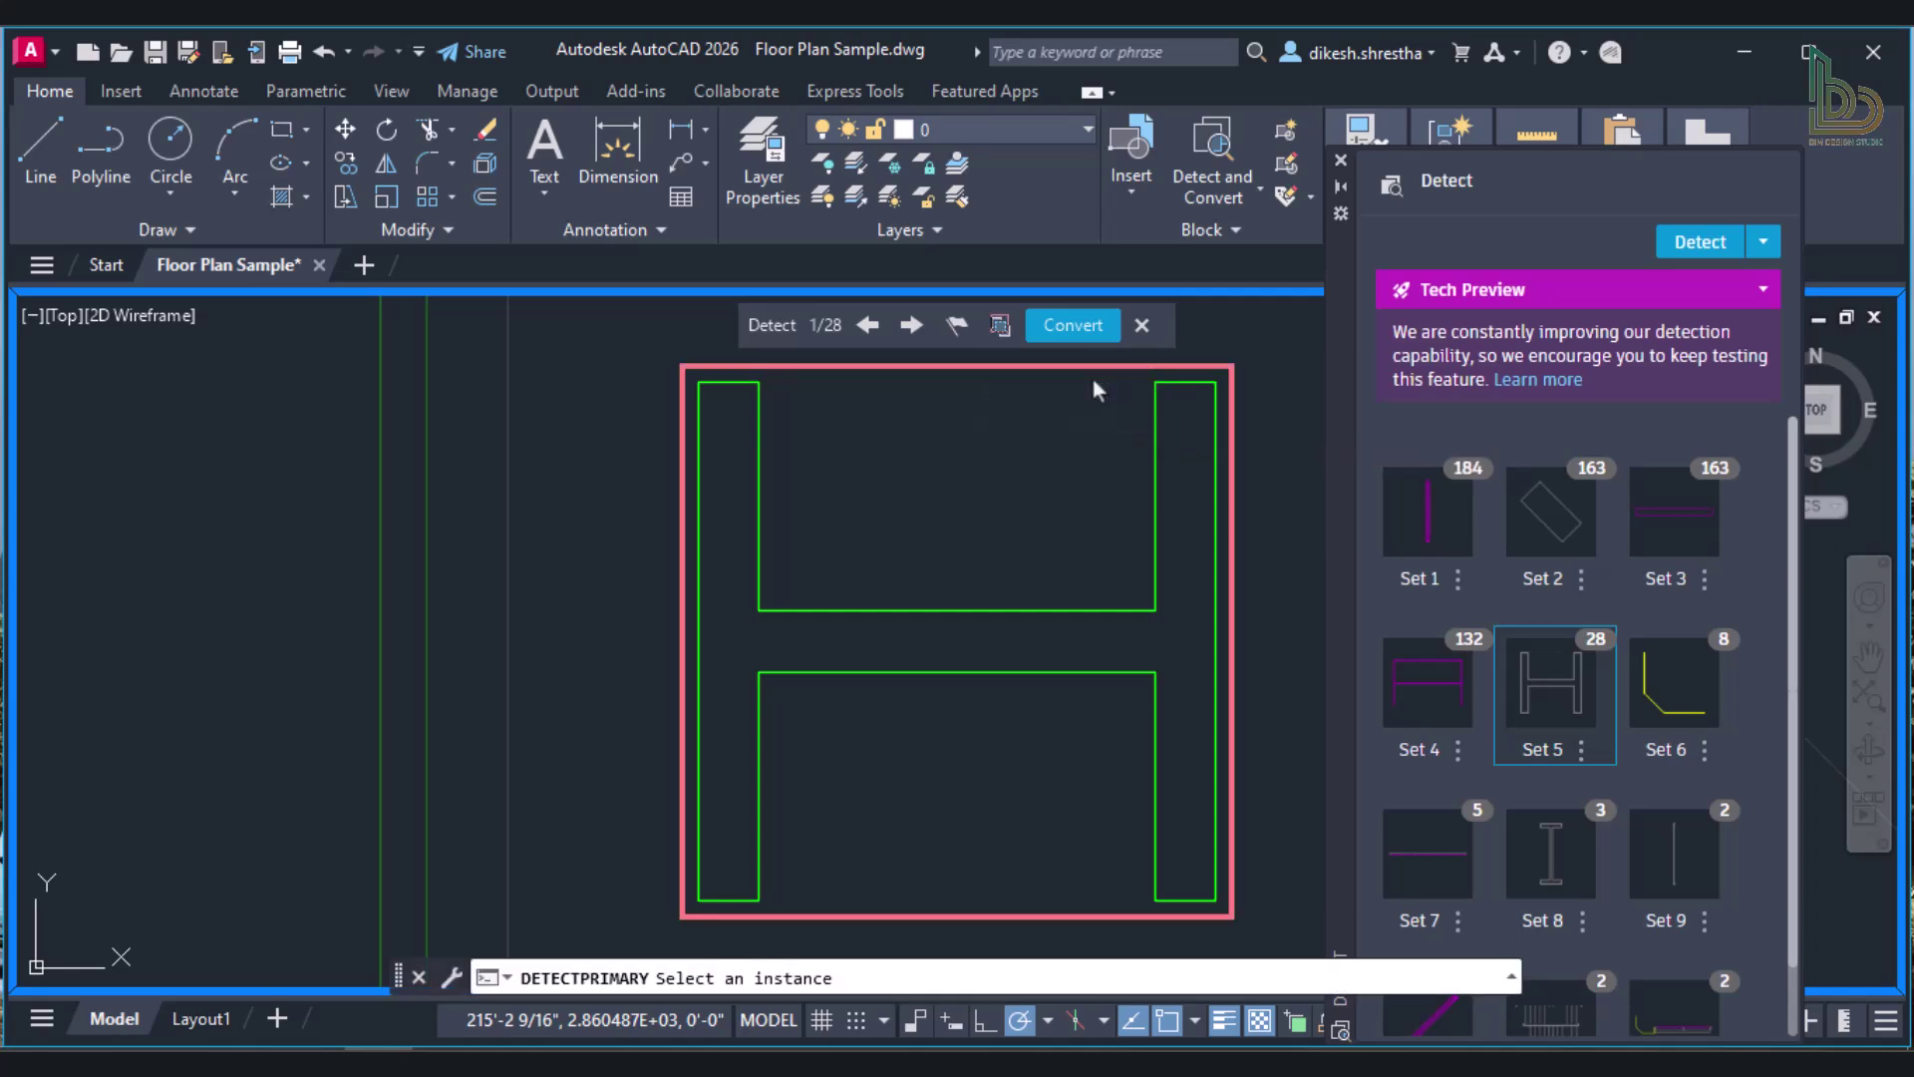
Name the new block I Section, keep it on layer 0, and convert the 28 H-shaped instances.
left_click(1059, 327)
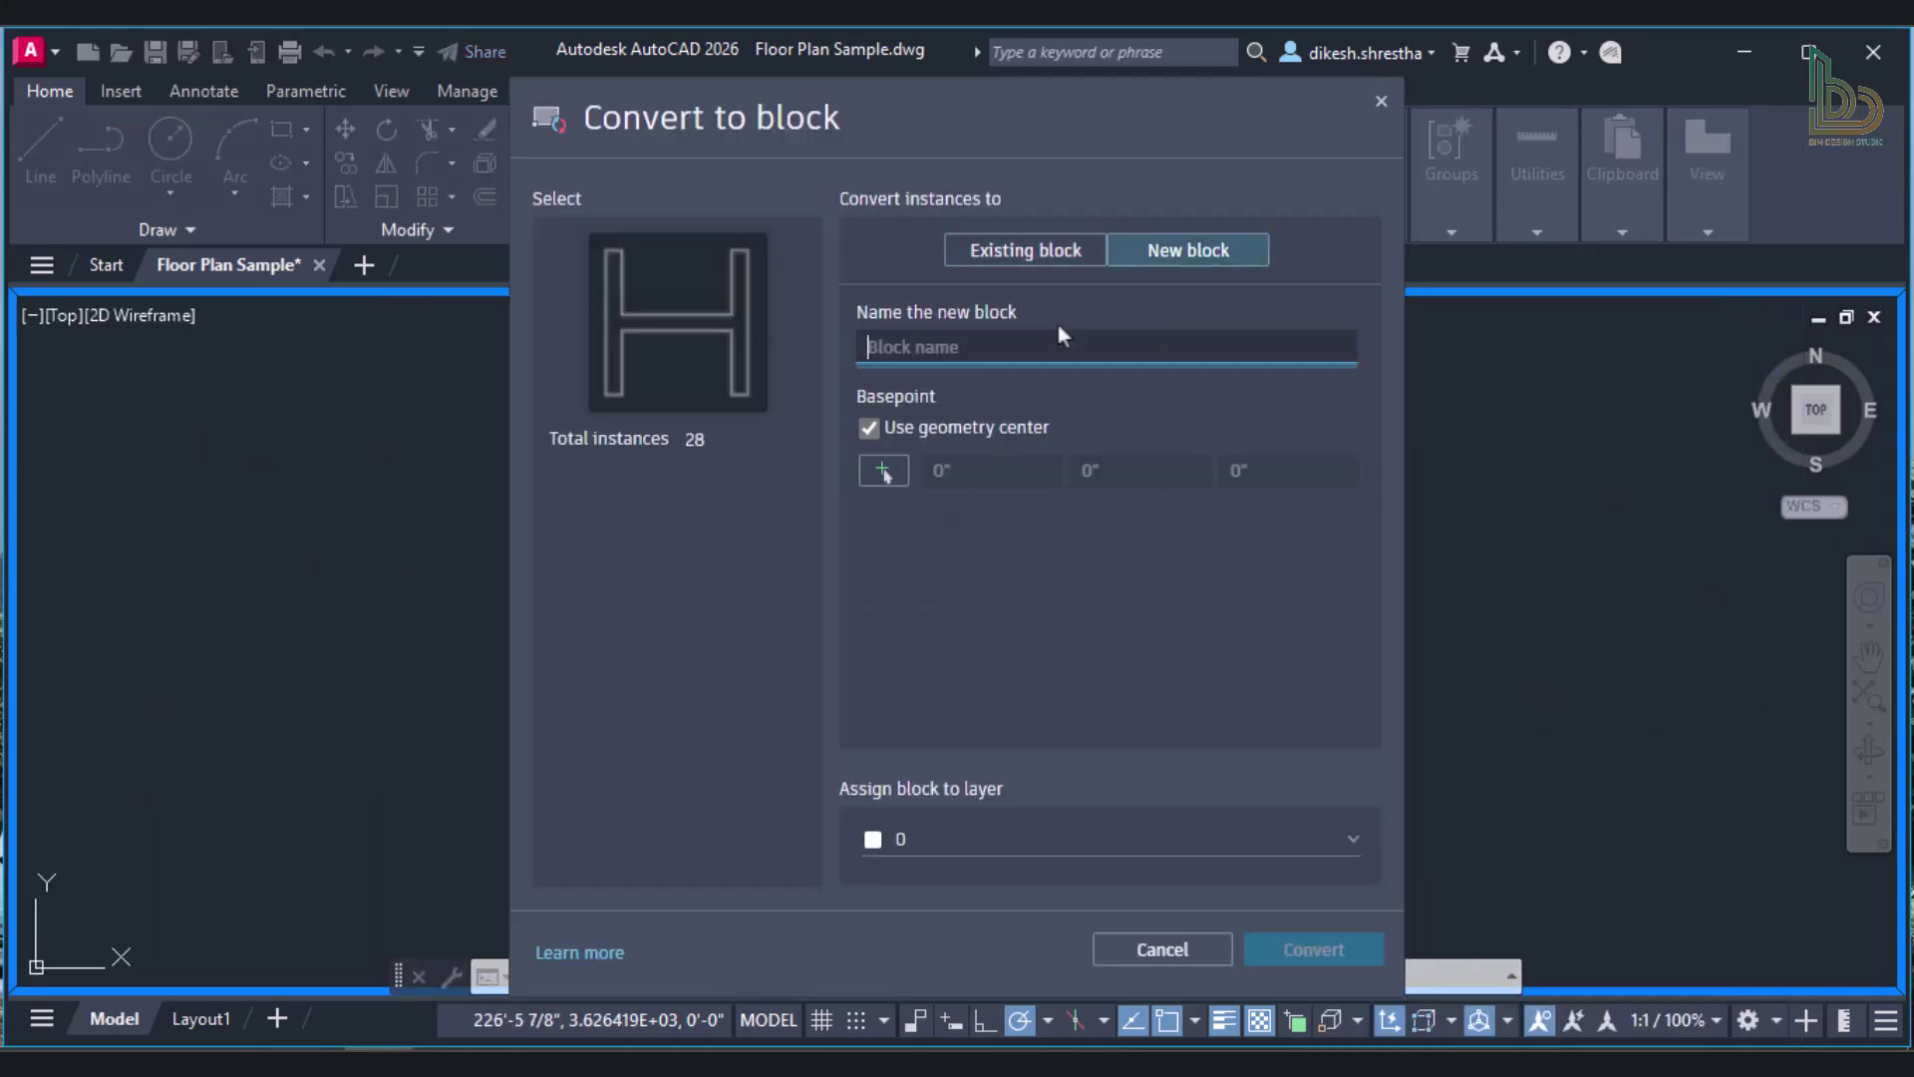
left_click(942, 848)
left_click(954, 339)
left_click(977, 343)
type("I Section")
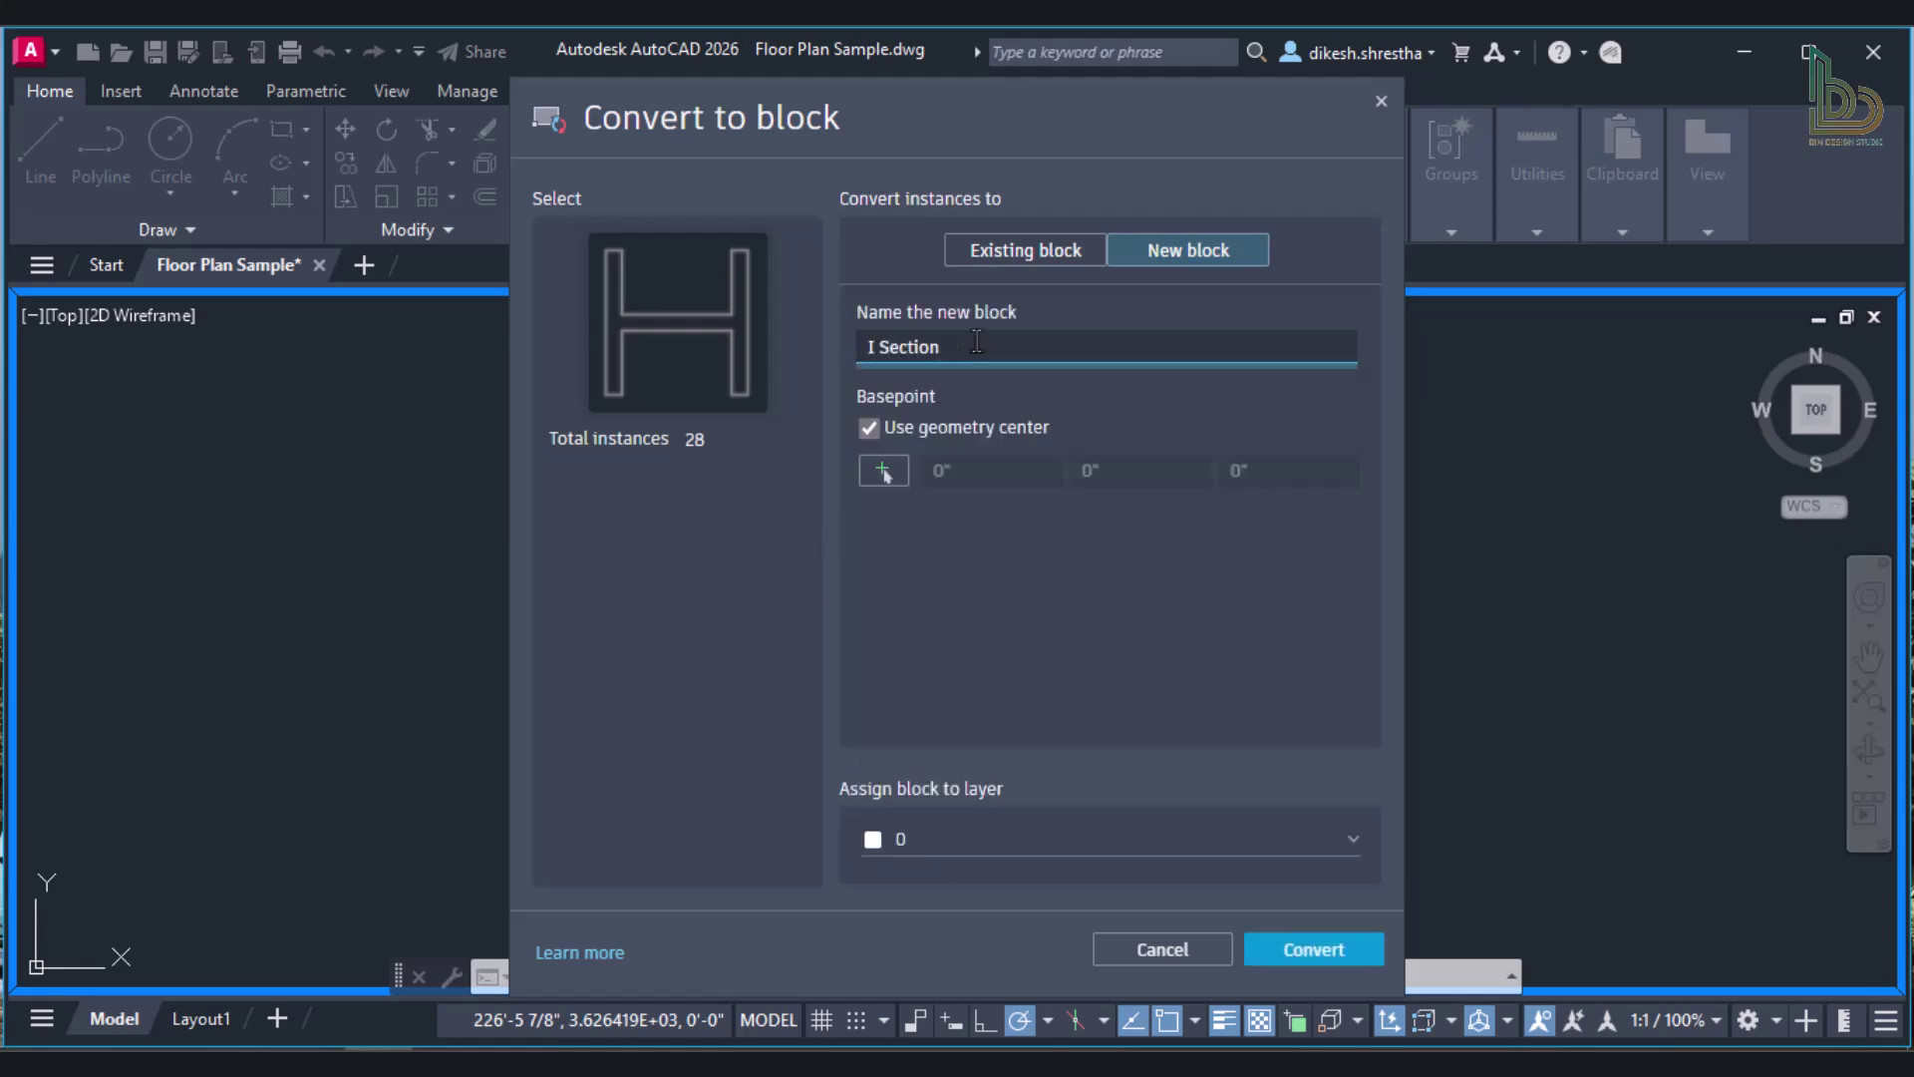
left_click(1313, 949)
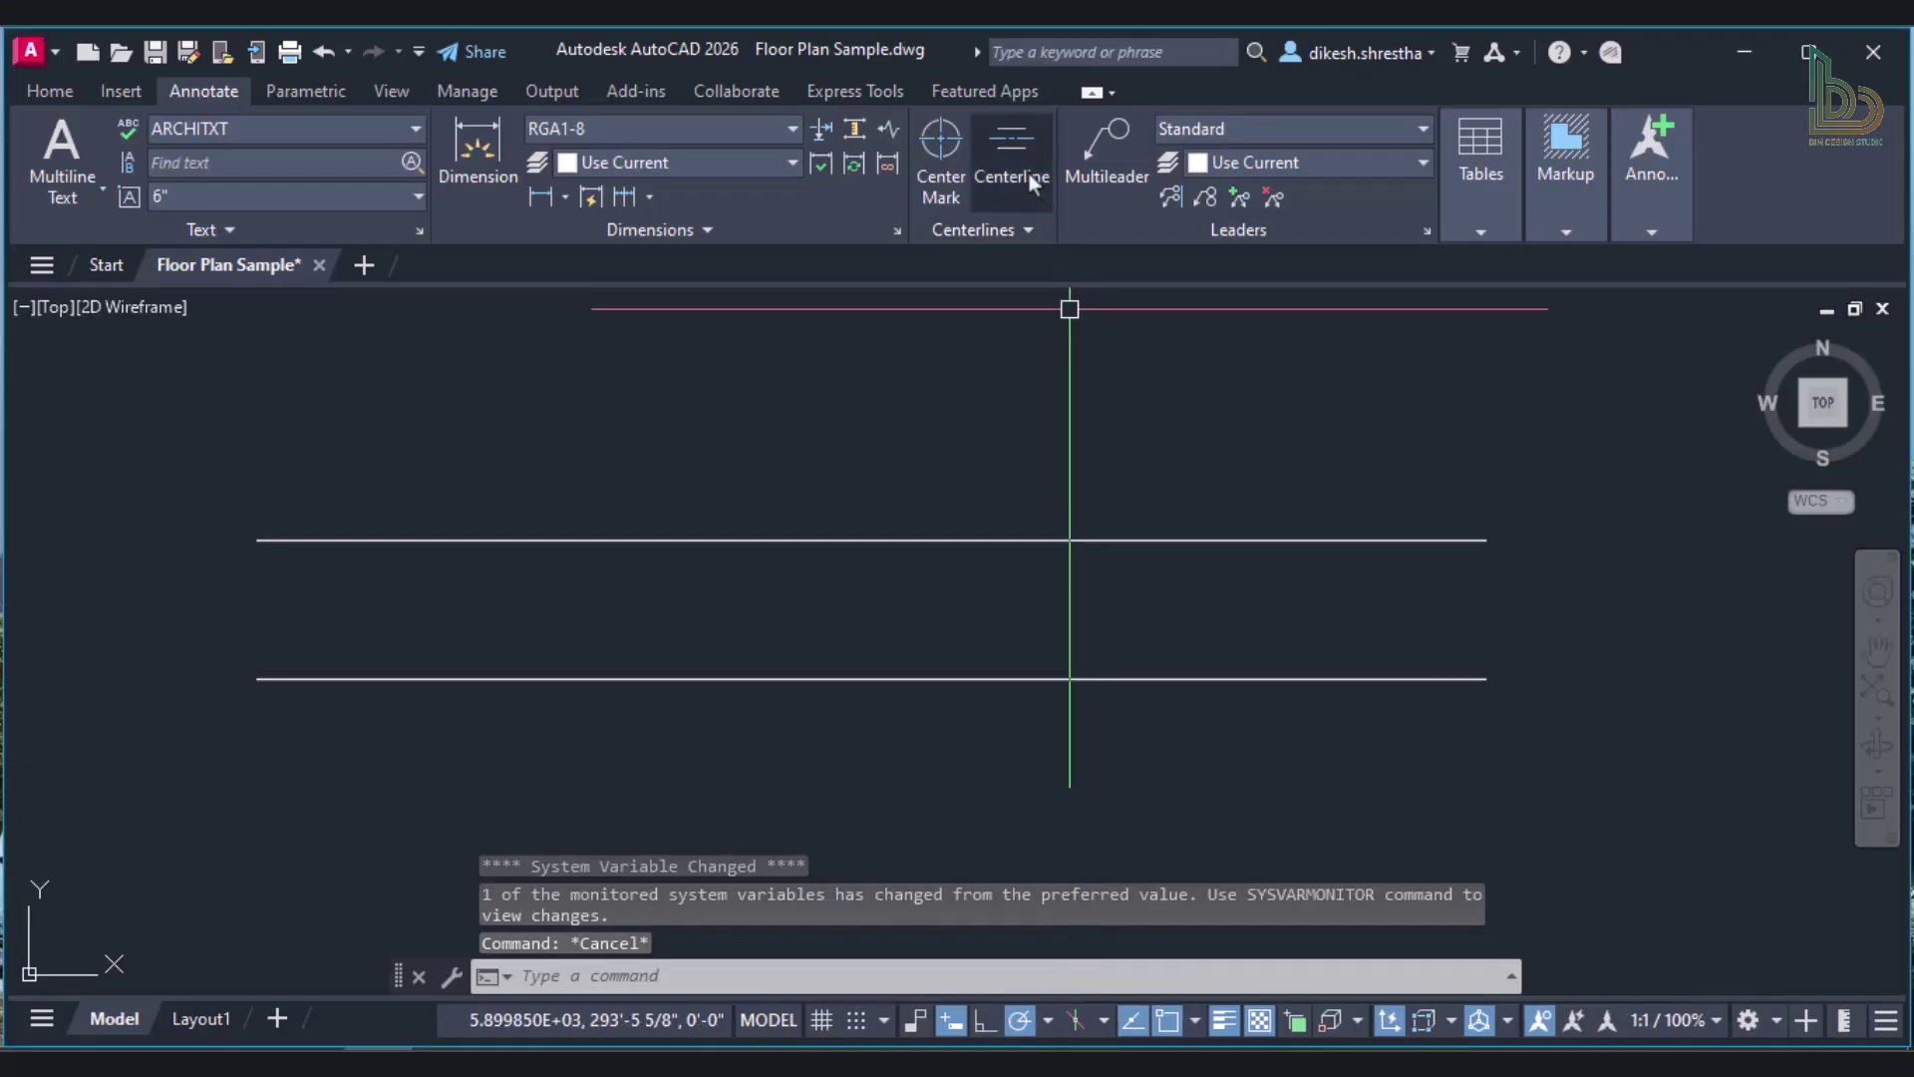
Add a dashed centerline midway between the two parallel lines.
left_click(1030, 179)
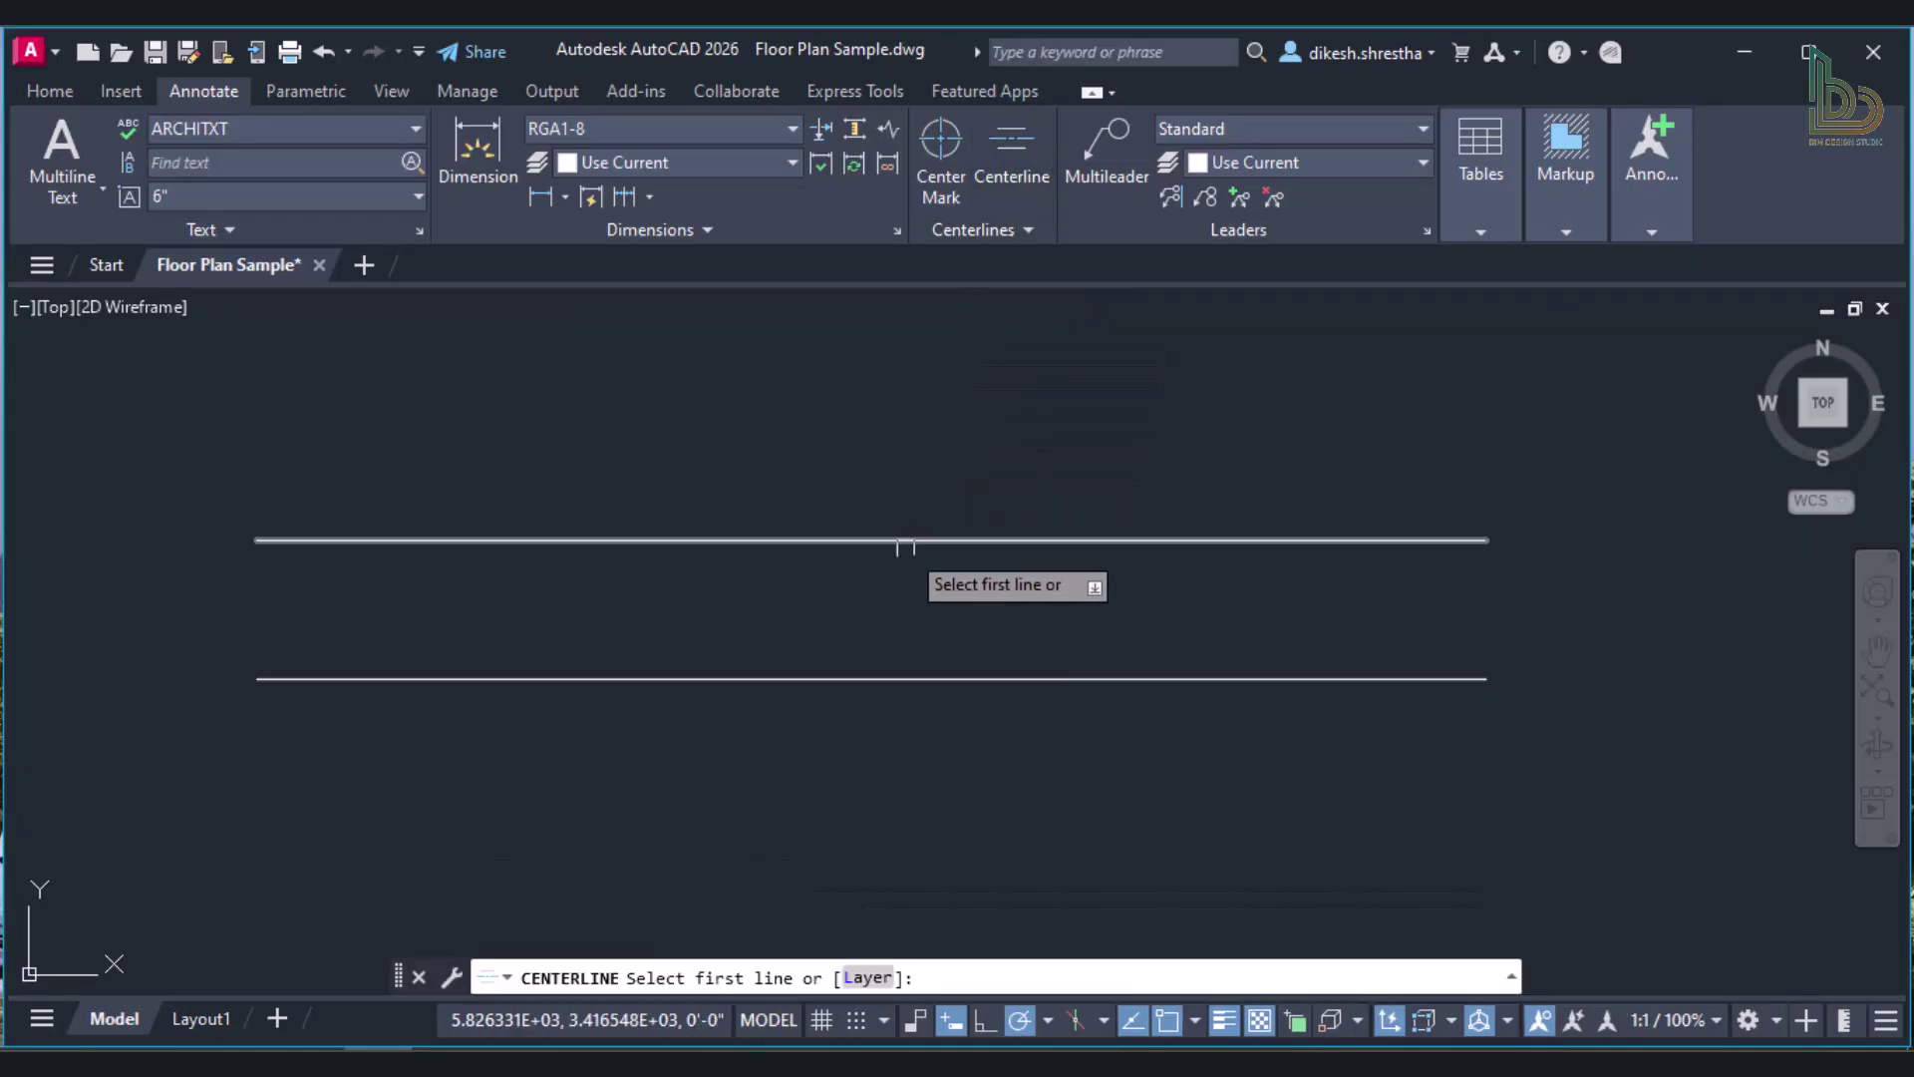
left_click(902, 541)
left_click(873, 679)
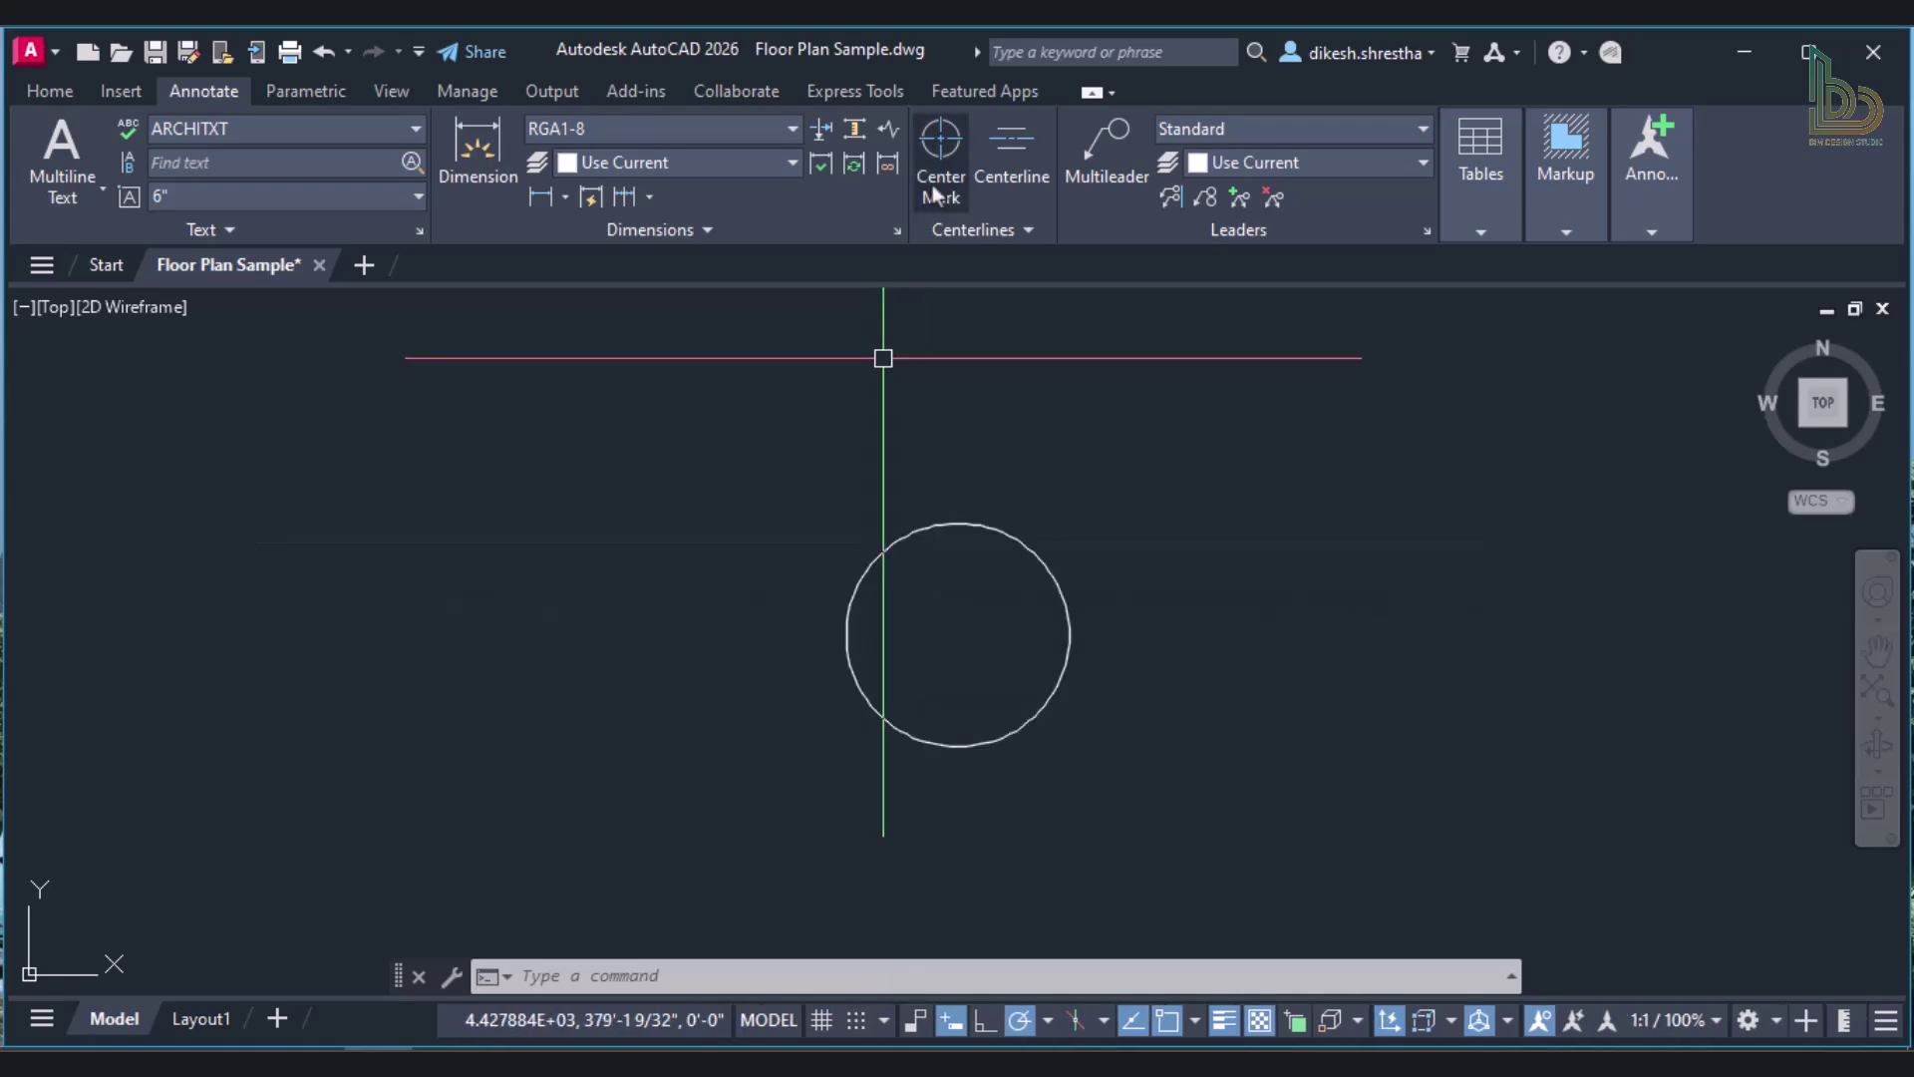
Place a center mark on the circle.
left_click(935, 190)
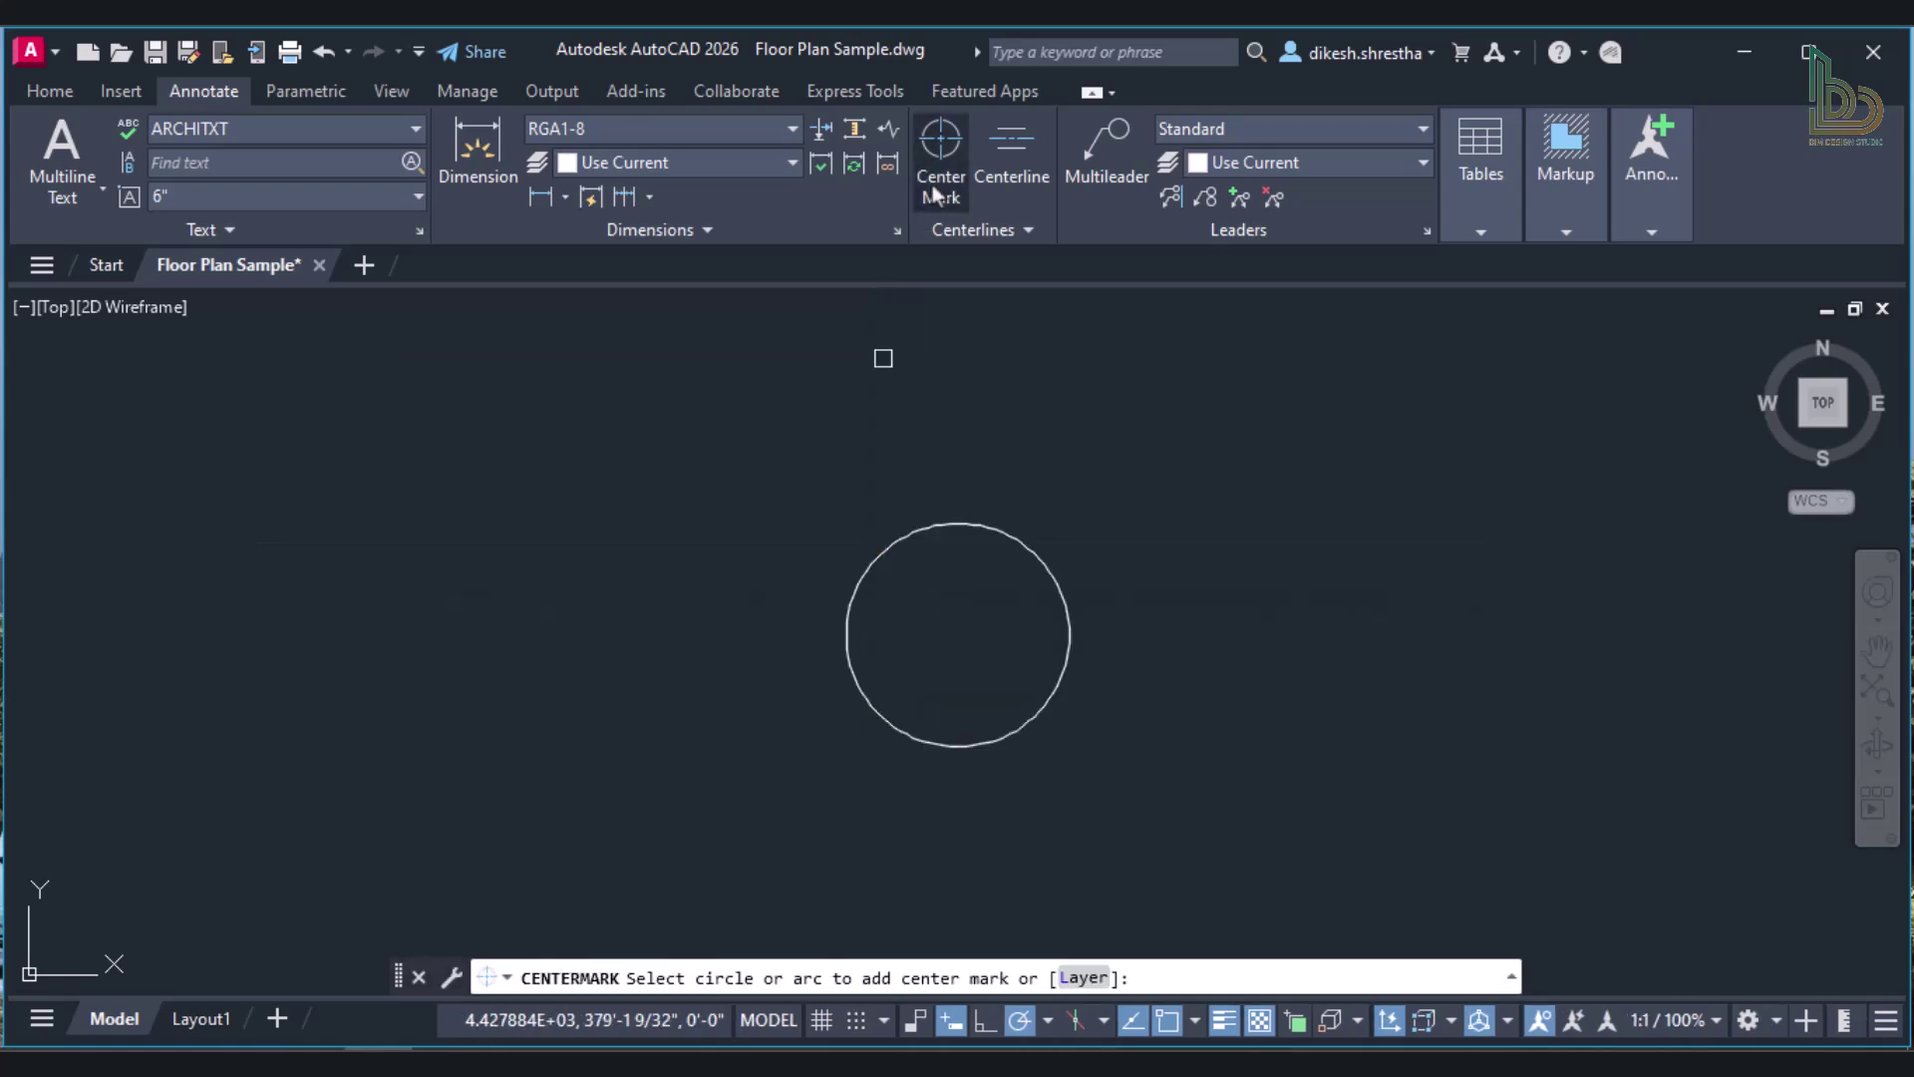
left_click(922, 528)
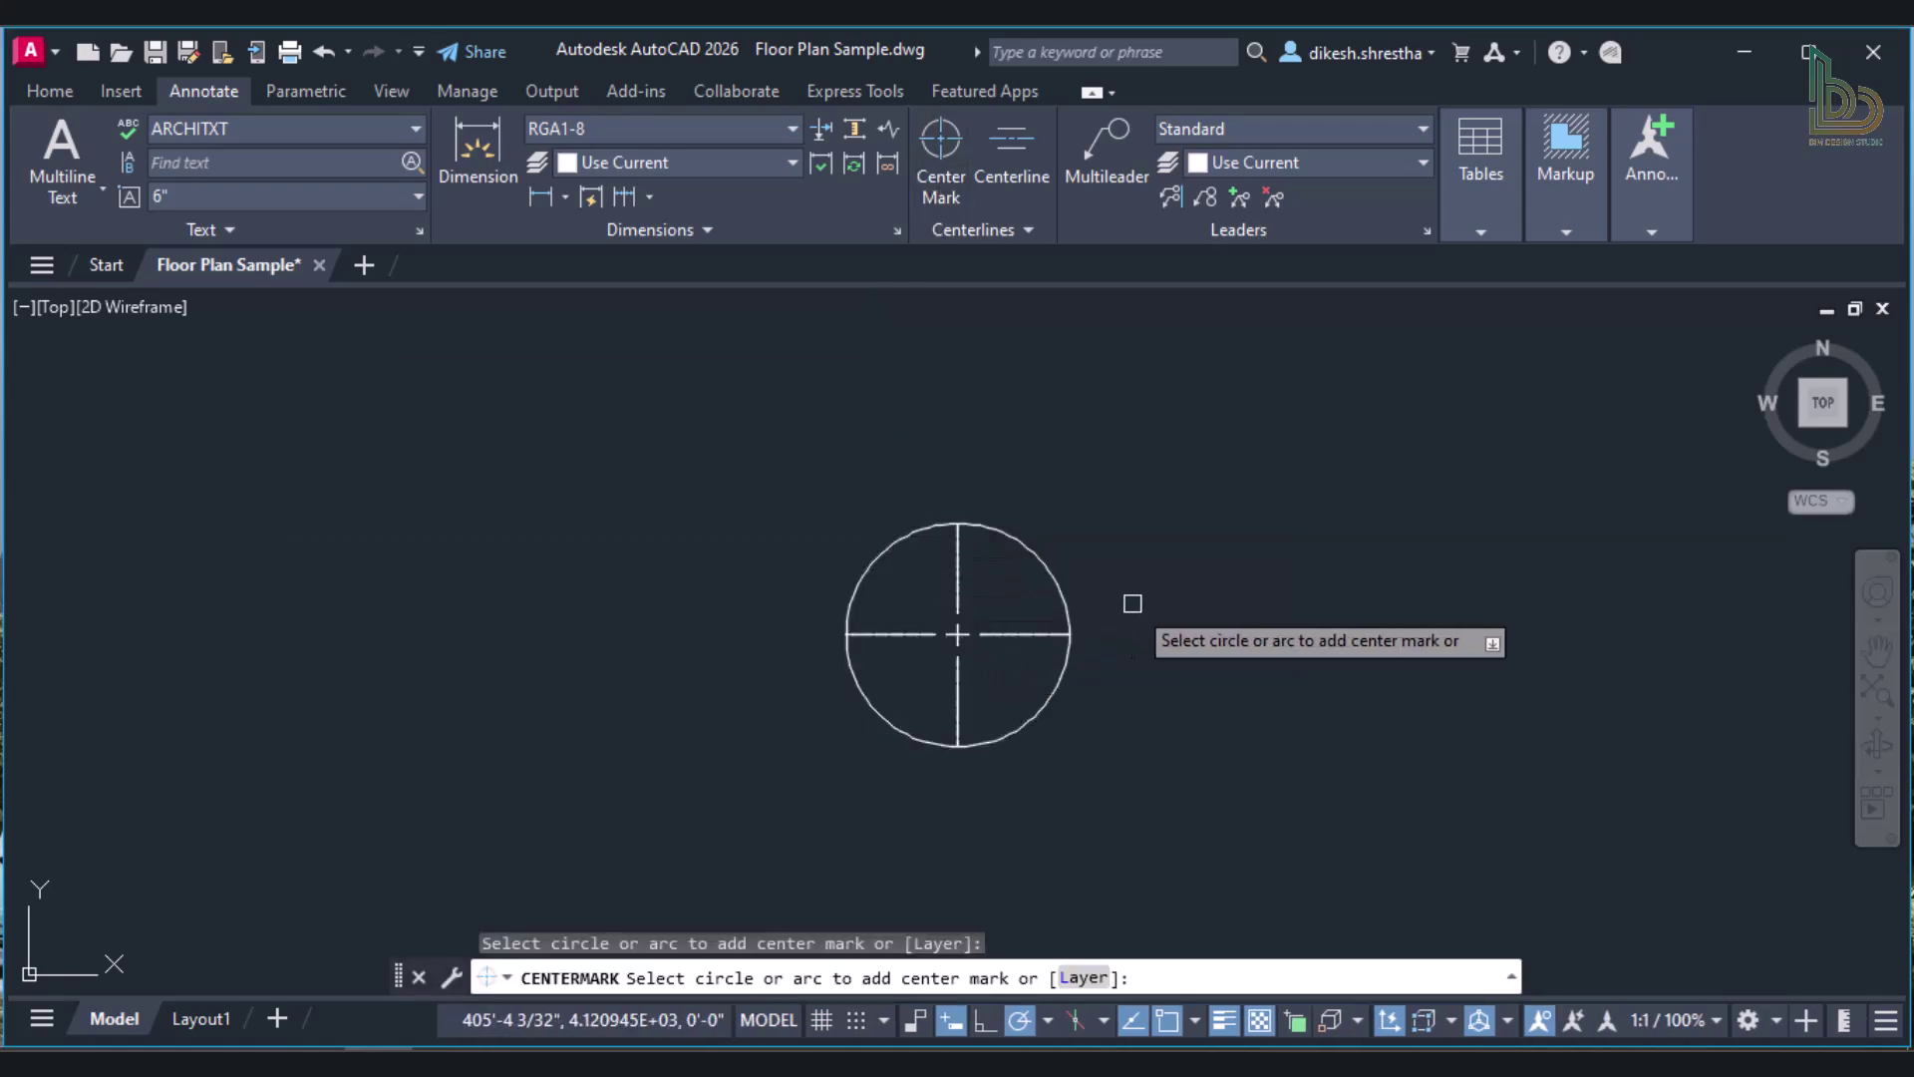
key("Return")
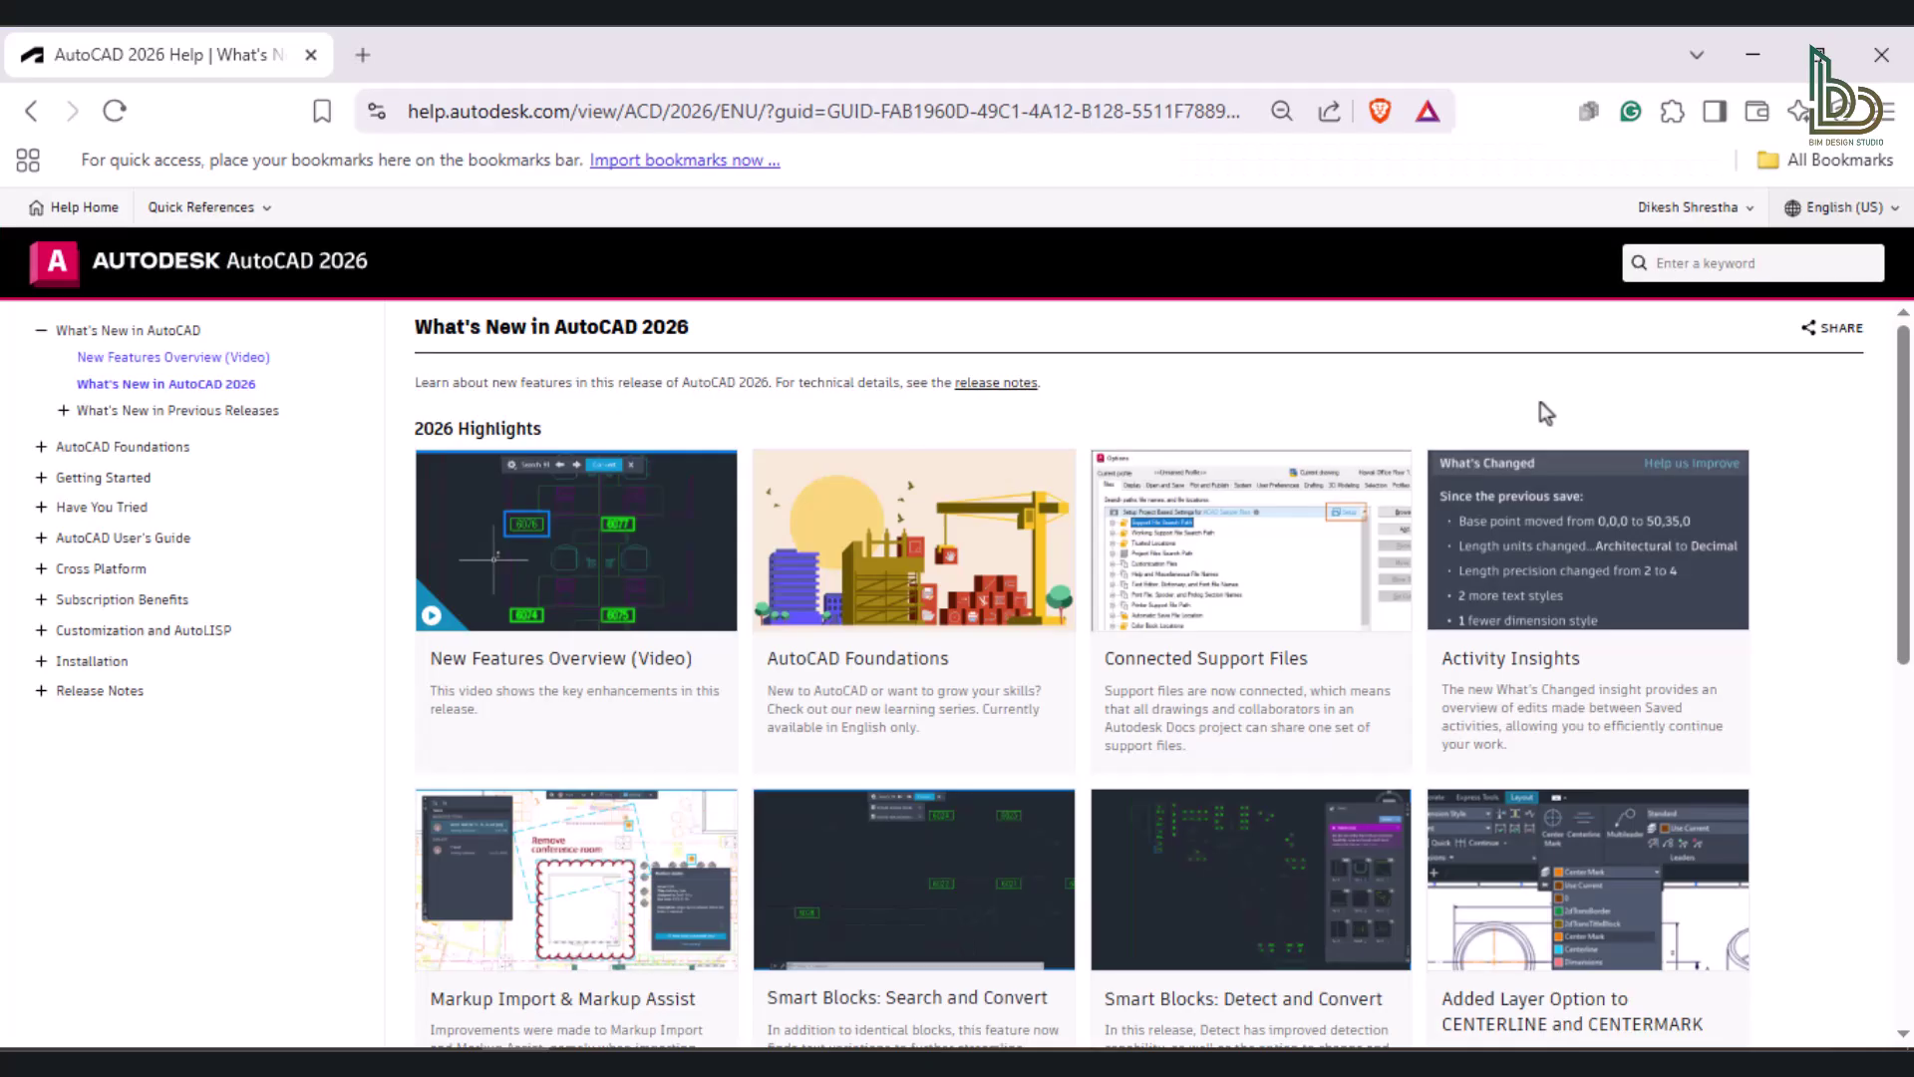